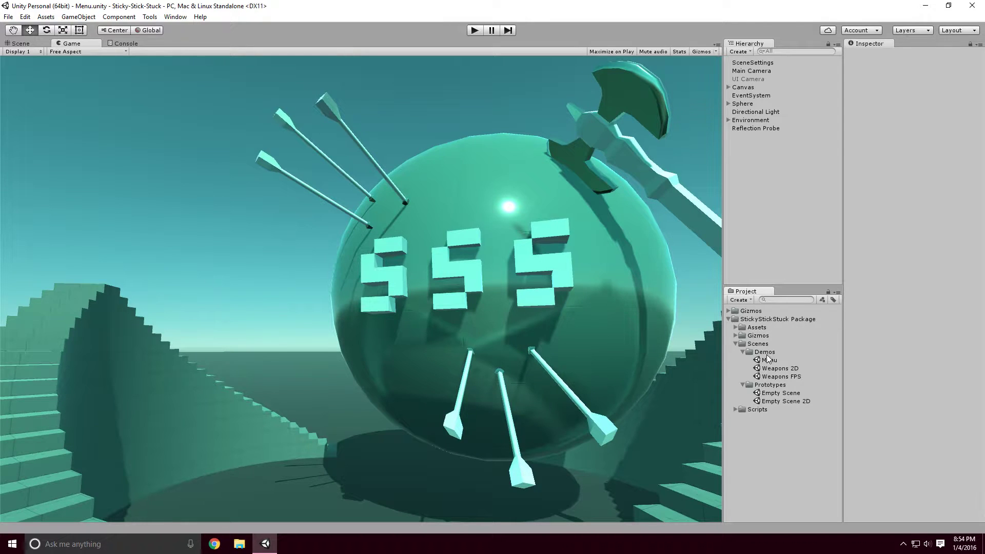
Open the Empty Scene prototype and show it in the Scene view
{"action": "left_click", "coordinate": [776, 393]}
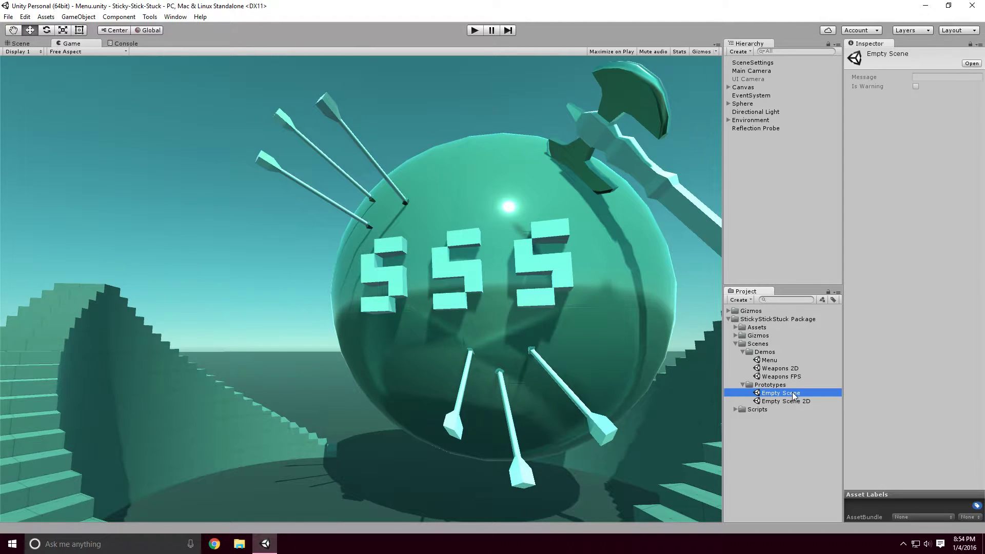
{"action": "double_click", "coordinate": [793, 394]}
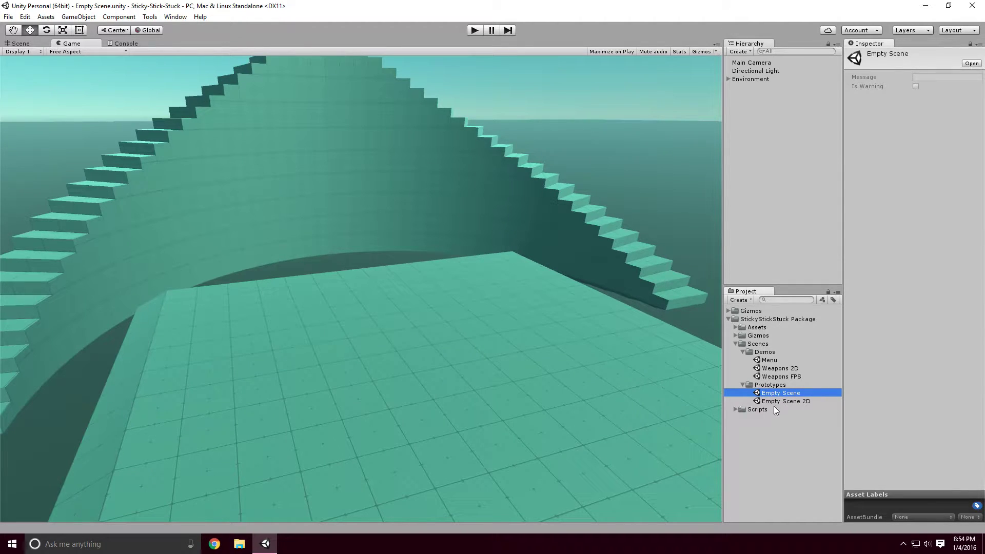
{"action": "left_click", "coordinate": [24, 43]}
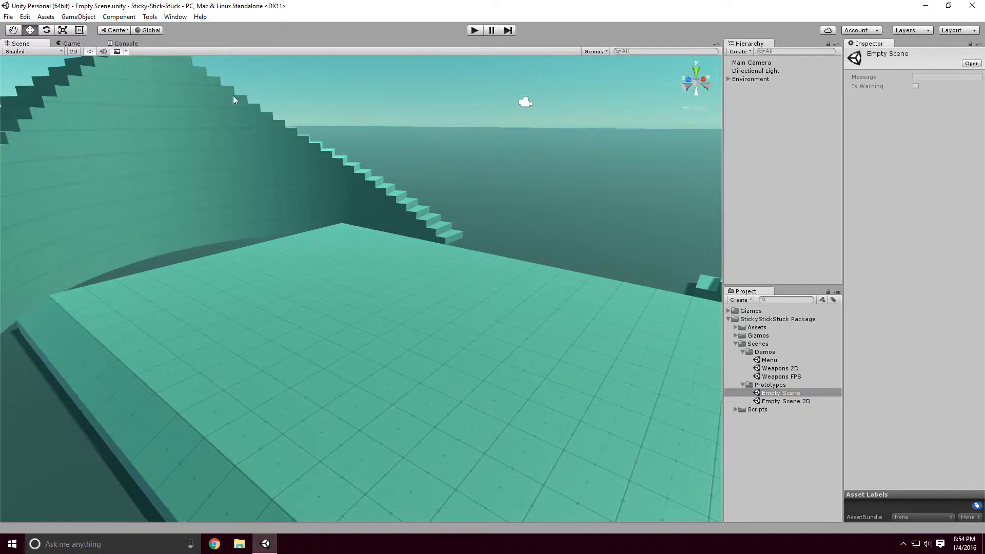
Place two Sphere prefabs from the 3D Physics Objects, one on the platform and one above it at a height of about 5
{"action": "left_click", "coordinate": [736, 327]}
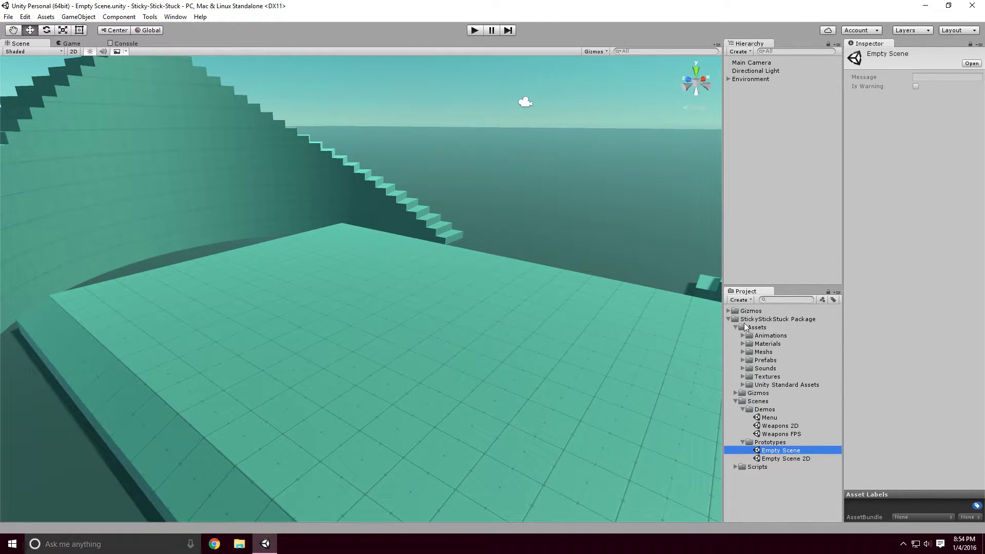
{"action": "left_click", "coordinate": [746, 359]}
{"action": "left_click", "coordinate": [741, 361]}
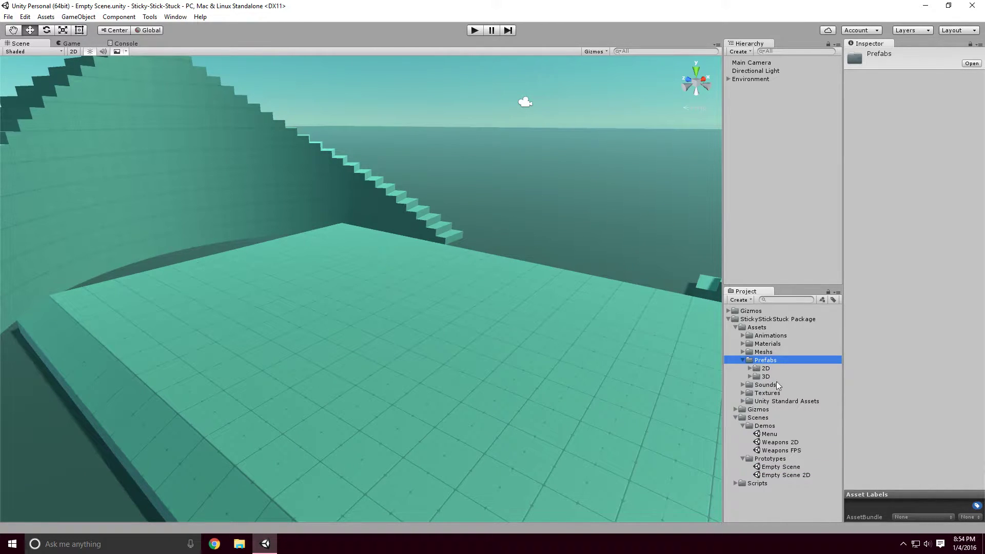
{"action": "left_click", "coordinate": [749, 377]}
{"action": "left_click_drag", "start_coordinate": [788, 418], "coordinate": [391, 264]}
{"action": "left_click_drag", "start_coordinate": [400, 226], "coordinate": [469, 246]}
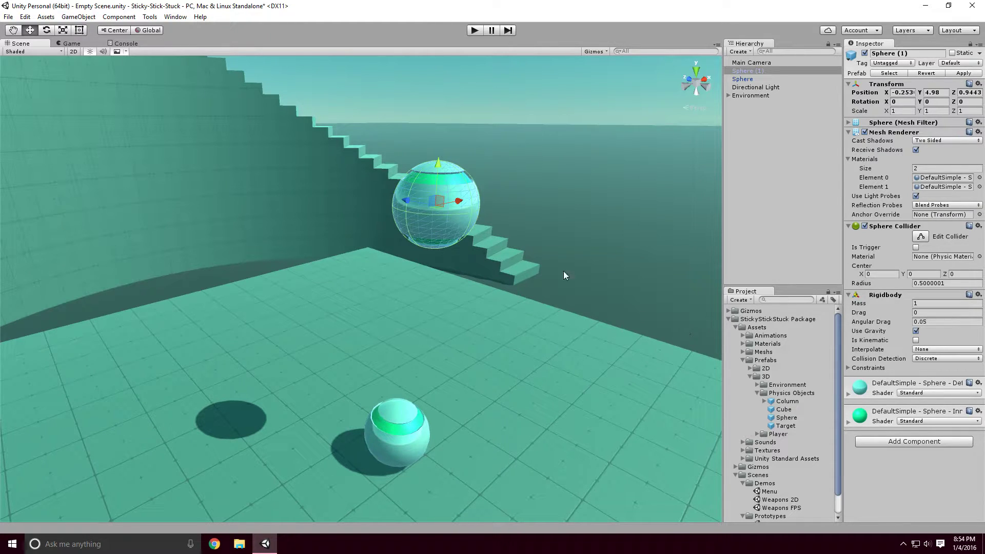
{"action": "left_click_drag", "start_coordinate": [577, 280], "coordinate": [556, 270], "text": "alt"}
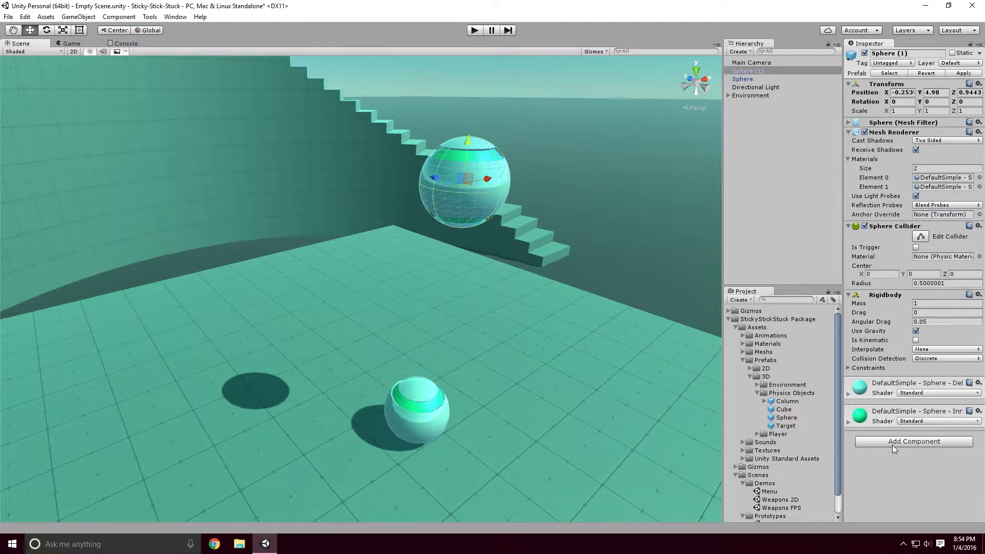
Look up the Sticky Stick Stuck entries among the Physics and Physics 2D components that can be added
{"action": "left_click", "coordinate": [913, 442]}
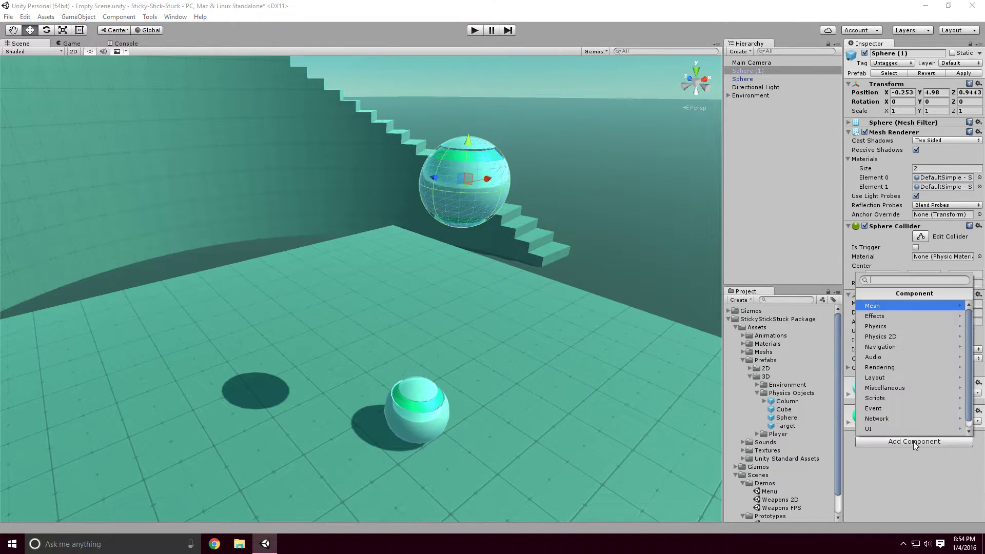
{"action": "left_click", "coordinate": [903, 326]}
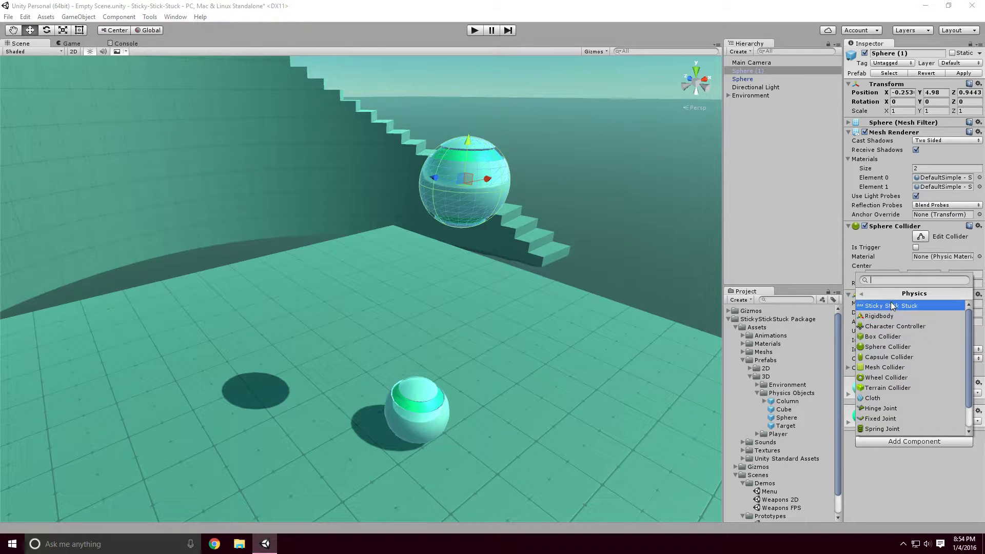
{"action": "left_click", "coordinate": [863, 295]}
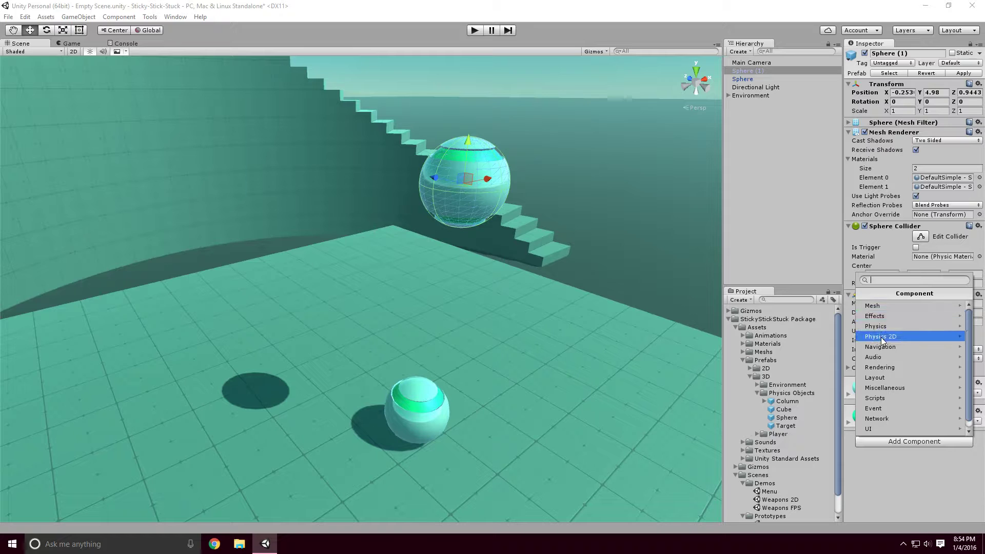
{"action": "left_click", "coordinate": [891, 337]}
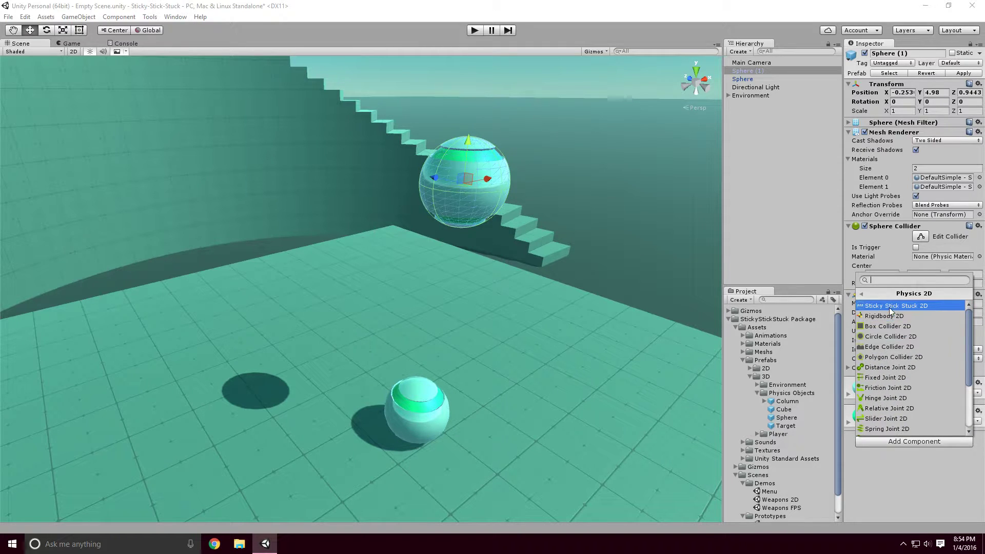
{"action": "left_click", "coordinate": [862, 294]}
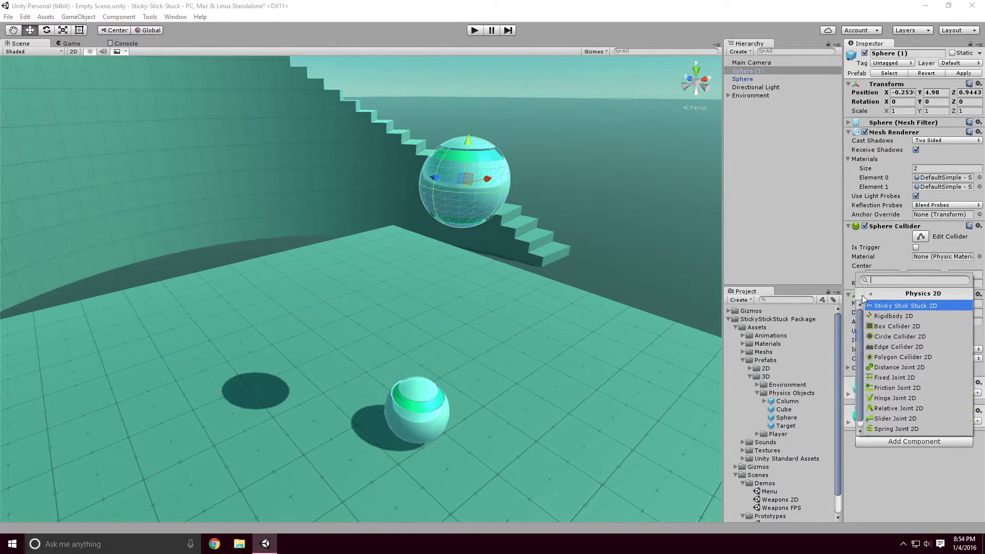
Add the SSS component to the upper sphere and widen the Inspector to show its properties fully
{"action": "left_click", "coordinate": [149, 17]}
{"action": "mouse_move", "coordinate": [163, 30]}
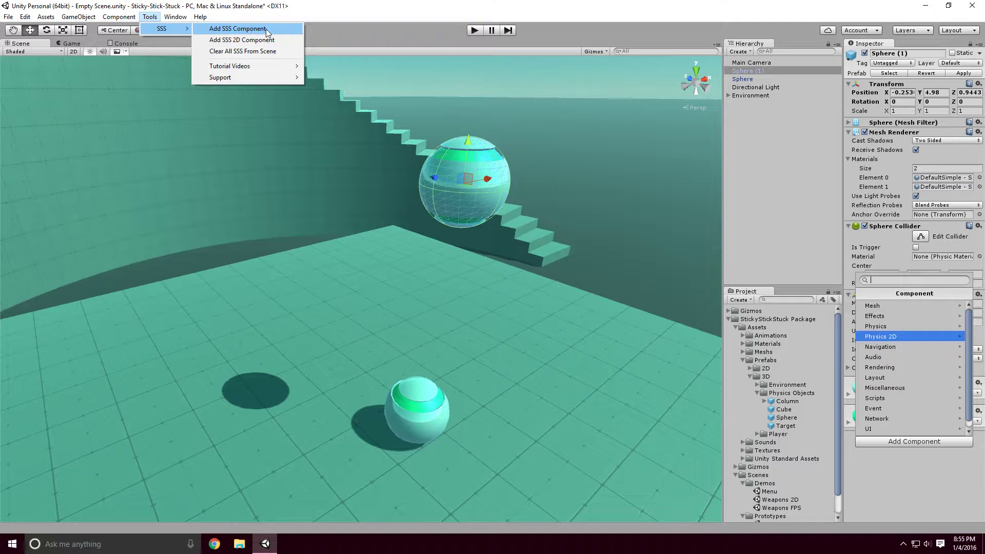
{"action": "left_click", "coordinate": [228, 29]}
{"action": "scroll", "coordinate": [937, 358], "scroll_direction": "down", "scroll_amount": 4}
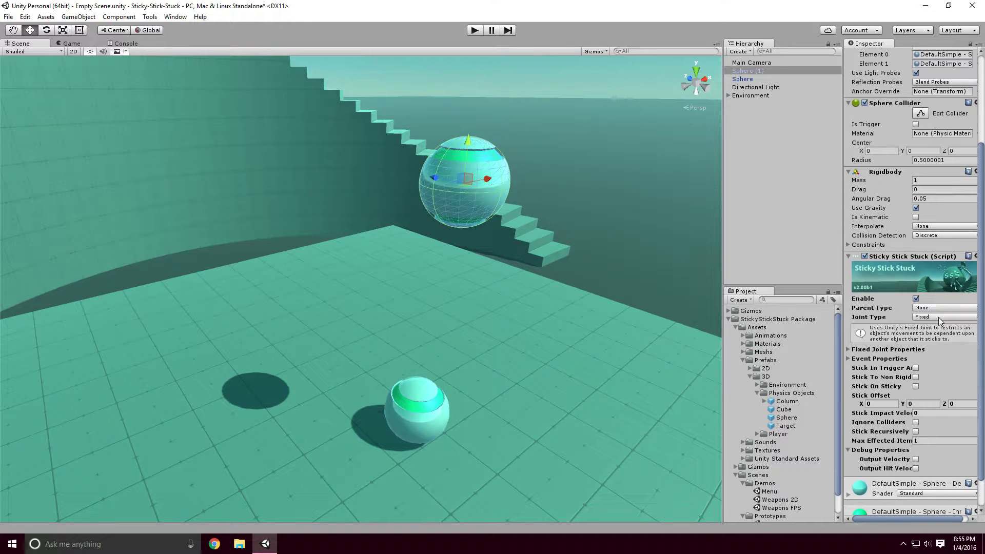
{"action": "left_click_drag", "start_coordinate": [843, 215], "coordinate": [823, 216]}
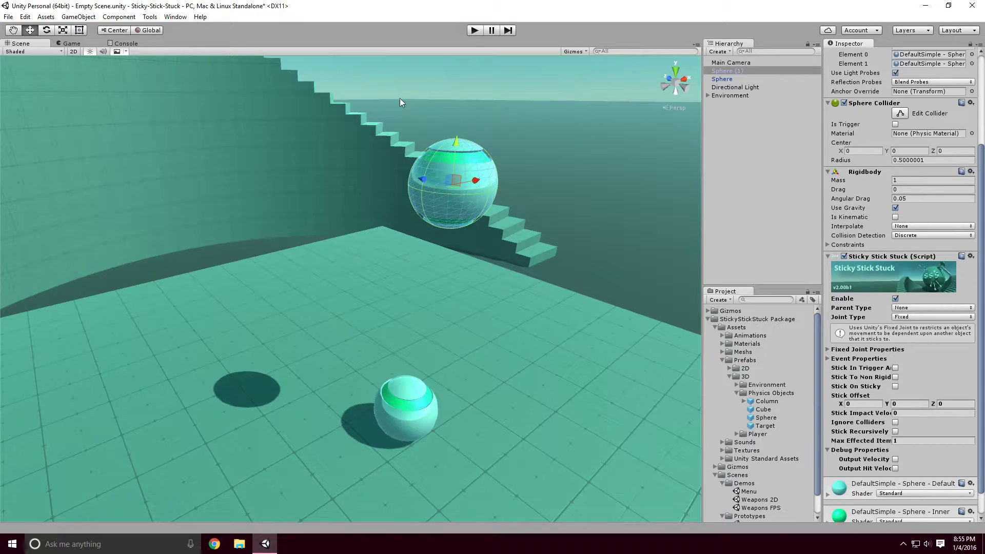
Run the scene with Game view gizmos enabled and inspect the two spheres up close in the Scene view
{"action": "left_click", "coordinate": [475, 31]}
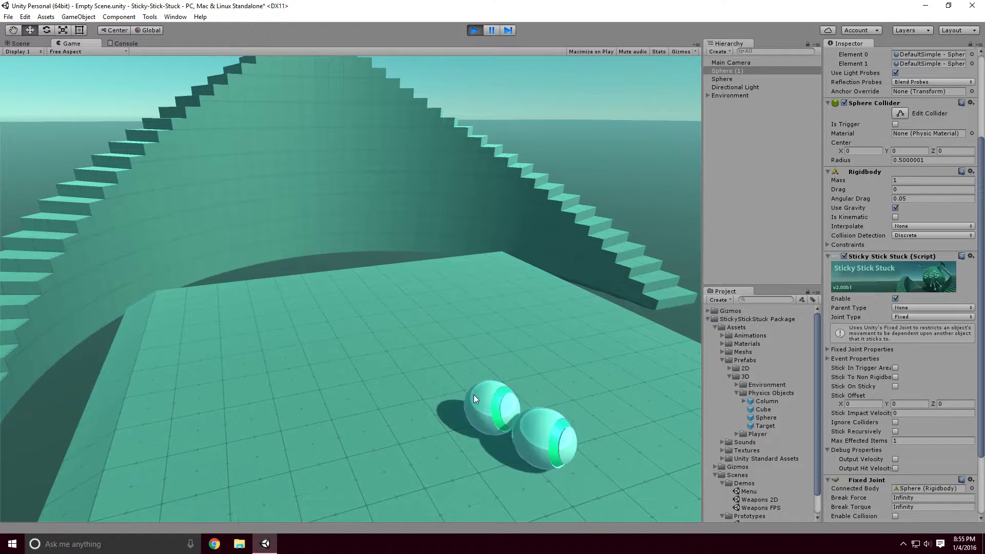
{"action": "left_click", "coordinate": [679, 52]}
{"action": "left_click", "coordinate": [18, 43]}
{"action": "left_click_drag", "start_coordinate": [328, 251], "coordinate": [391, 288], "text": "alt"}
{"action": "scroll", "coordinate": [392, 288], "scroll_direction": "up", "scroll_amount": 3}
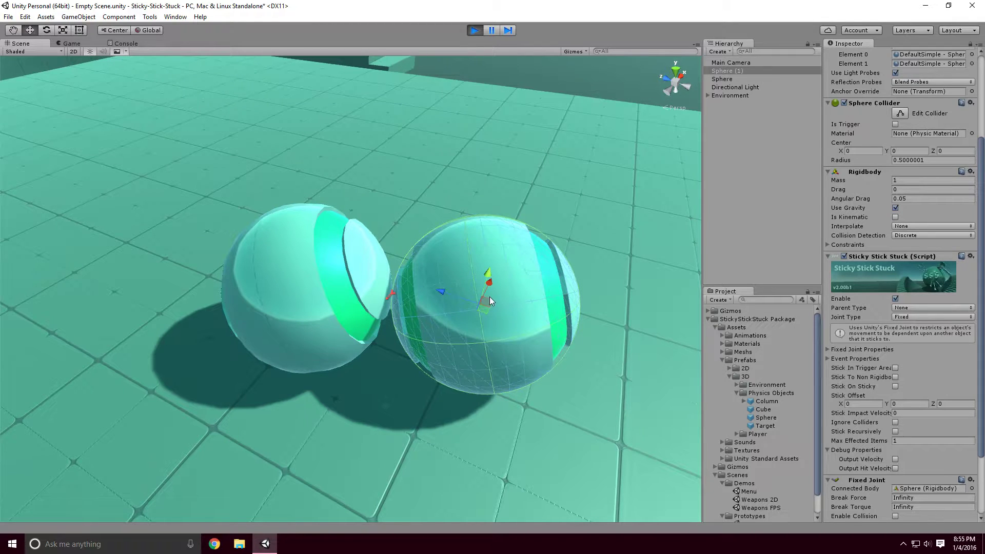
{"action": "scroll", "coordinate": [491, 302], "scroll_direction": "down", "scroll_amount": 5}
{"action": "left_click_drag", "start_coordinate": [488, 288], "coordinate": [438, 286], "text": "alt"}
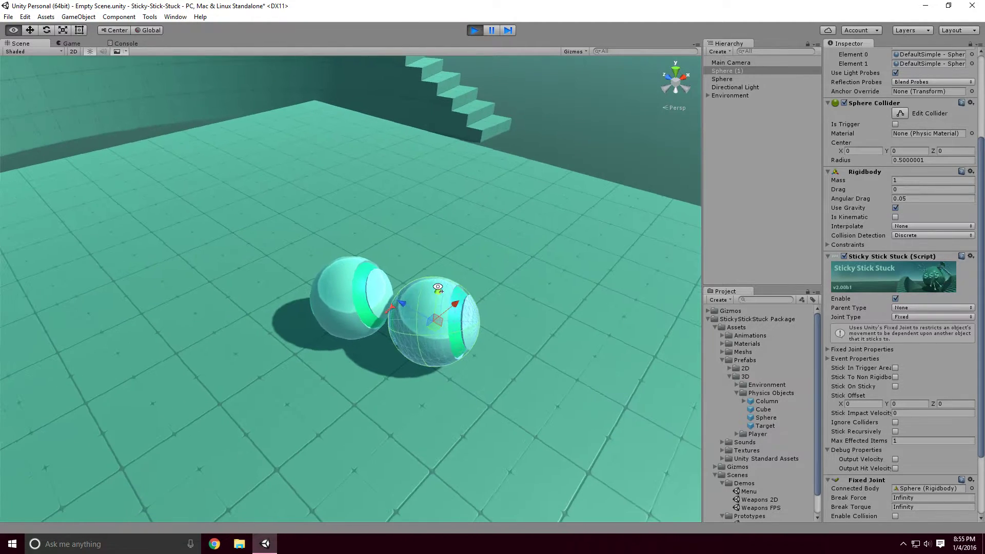
Make the running sticky sphere kinematic and lift it off the platform to test its hold on the other sphere
{"action": "left_click", "coordinate": [896, 218]}
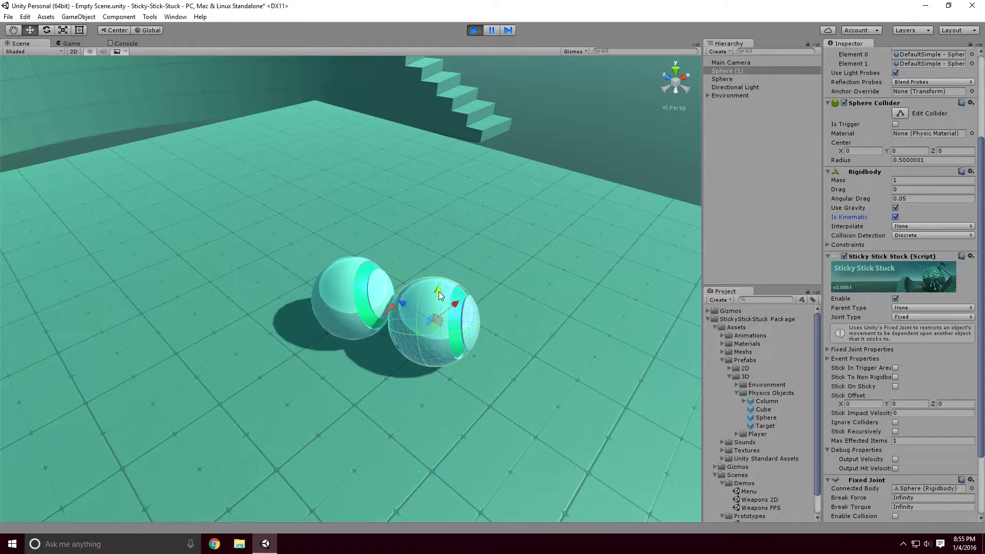
{"action": "left_click_drag", "start_coordinate": [442, 289], "coordinate": [488, 239]}
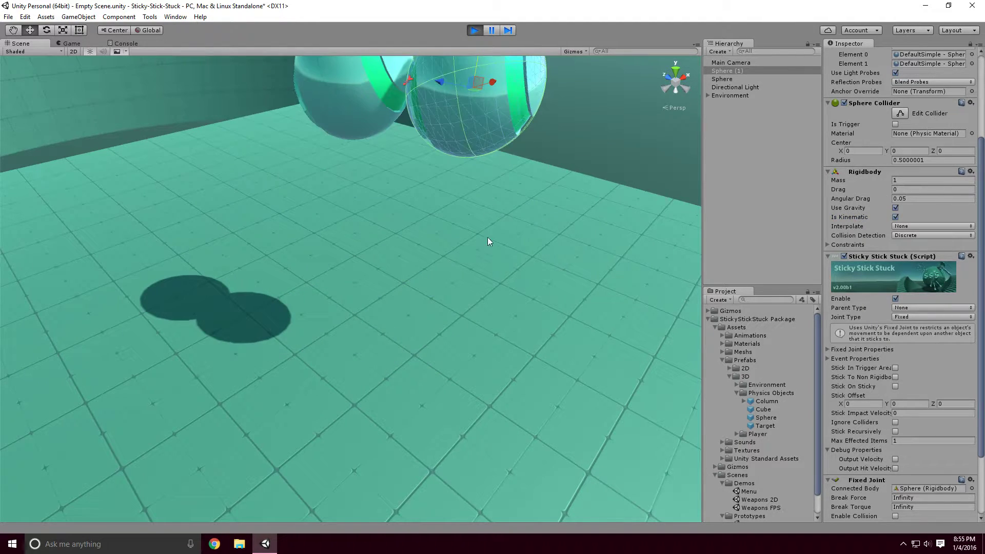
{"action": "scroll", "coordinate": [487, 242], "scroll_direction": "down", "scroll_amount": 10}
{"action": "left_click_drag", "start_coordinate": [430, 235], "coordinate": [496, 279]}
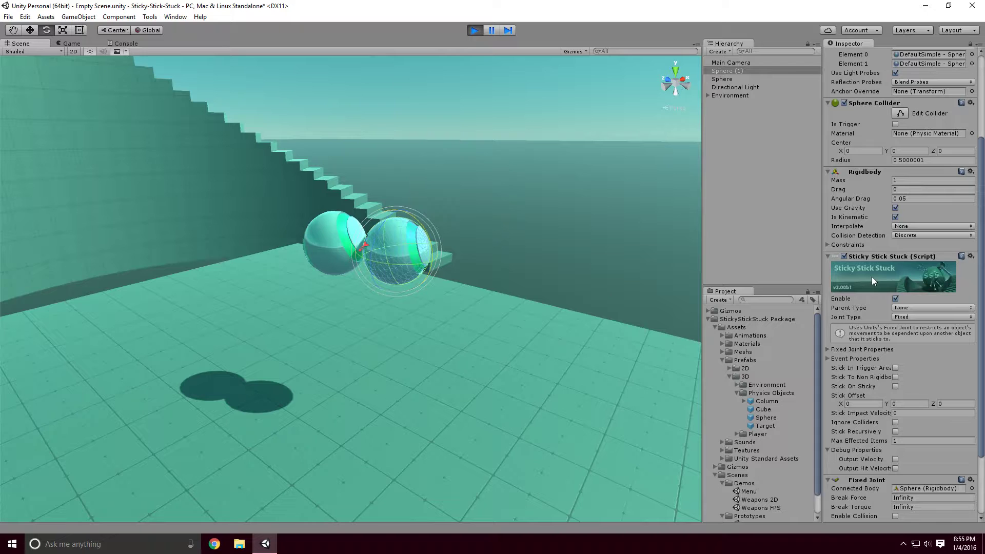
Disable Sticky Stick Stuck on the raised sphere to release the other one, and end the play test
{"action": "left_click", "coordinate": [895, 299]}
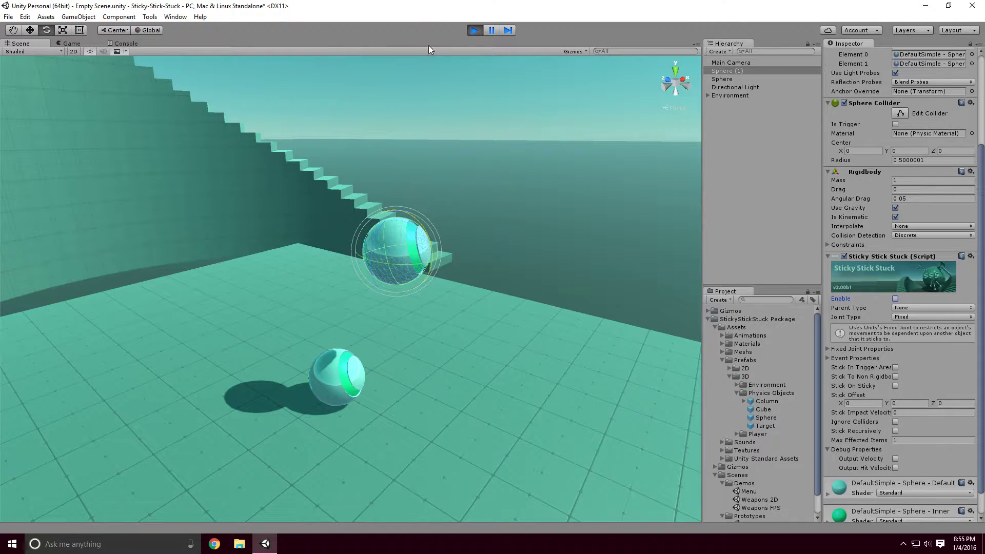
{"action": "left_click", "coordinate": [478, 32]}
Add a duplicate of the lower sphere directly above it at a Y position of 7.5 and test-run the scene
{"action": "mouse_move", "coordinate": [506, 251]}
{"action": "left_mouse_down", "text": "alt"}
{"action": "mouse_move", "coordinate": [498, 239]}
{"action": "mouse_move", "coordinate": [556, 246]}
{"action": "mouse_move", "coordinate": [541, 275]}
{"action": "mouse_move", "coordinate": [523, 253]}
{"action": "left_mouse_up", "text": "alt"}
{"action": "left_click", "coordinate": [384, 411]}
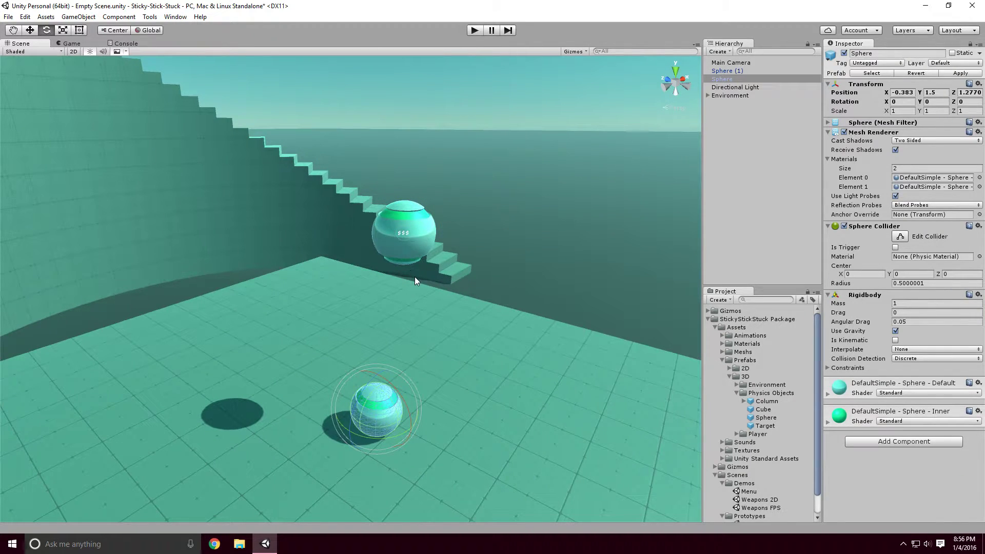
{"action": "key", "text": "ctrl+d"}
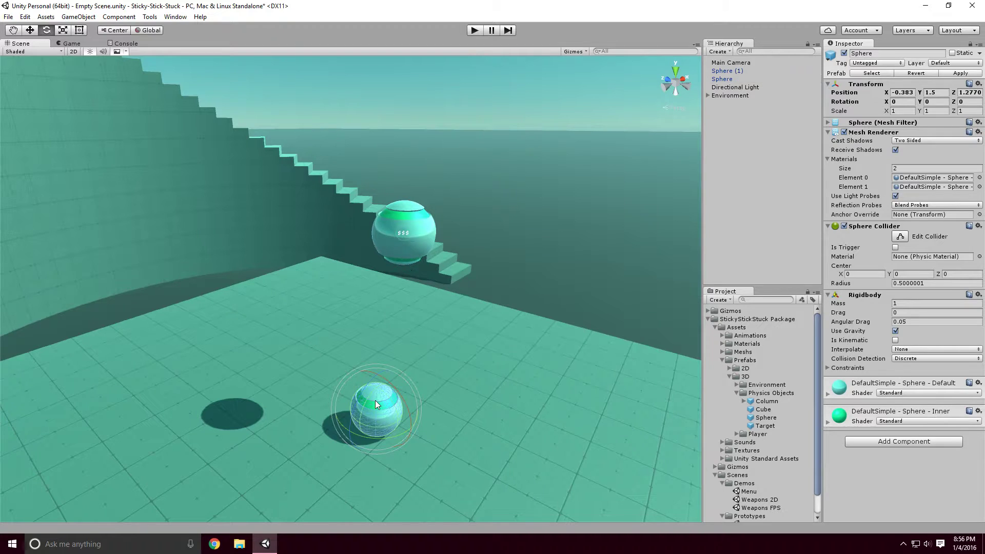
{"action": "key", "text": "w"}
{"action": "left_click_drag", "start_coordinate": [385, 374], "coordinate": [381, 141], "text": "ctrl"}
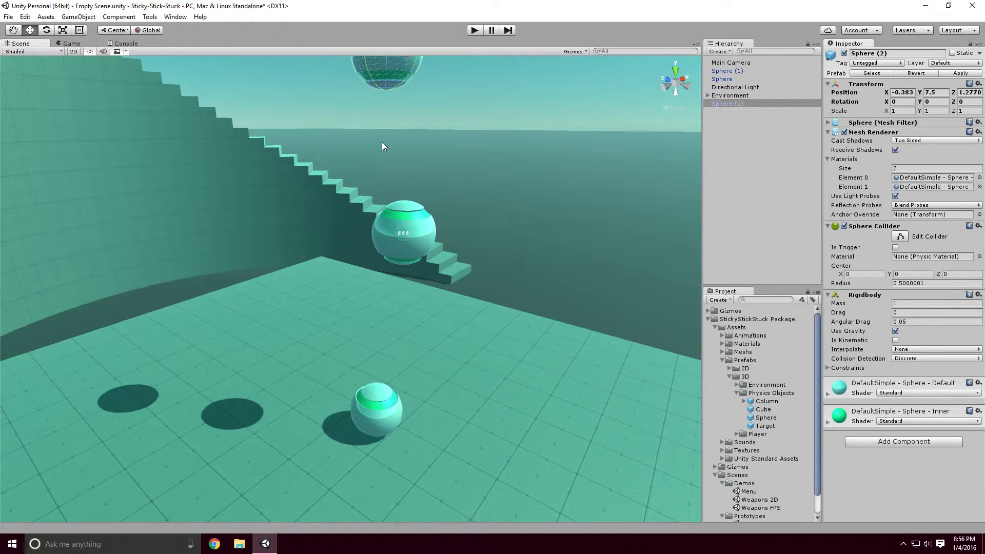
{"action": "left_click", "coordinate": [480, 31]}
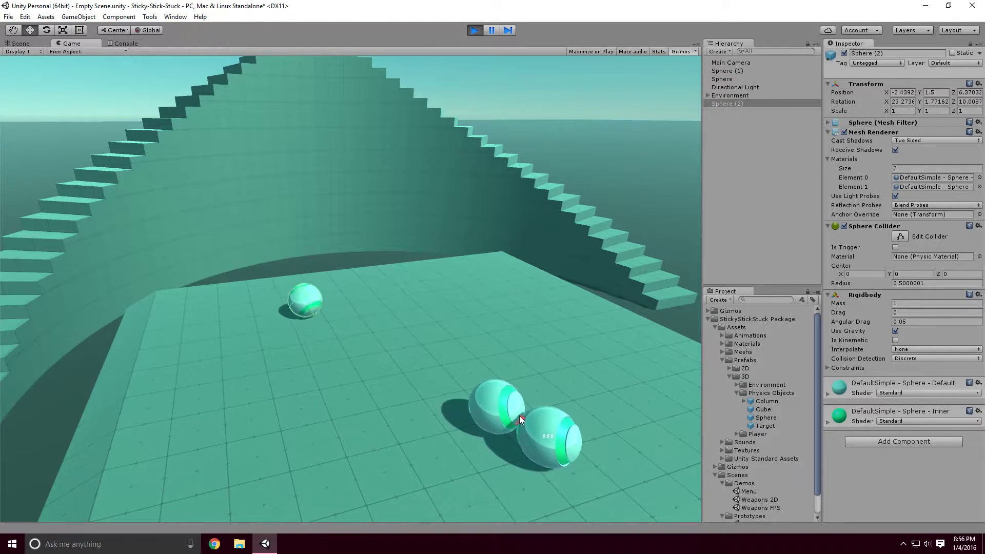
{"action": "left_click", "coordinate": [473, 30]}
Set Max Effected Items to 2 in the middle sphere's Sticky Stick Stuck component, with its Debug Properties collapsed
{"action": "left_click", "coordinate": [403, 230]}
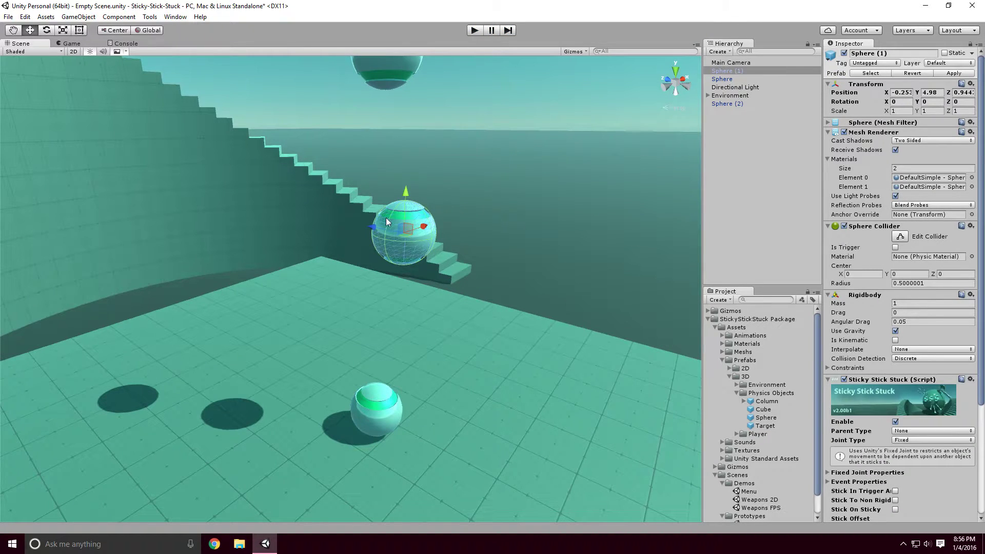
{"action": "scroll", "coordinate": [936, 383], "scroll_direction": "down", "scroll_amount": 5}
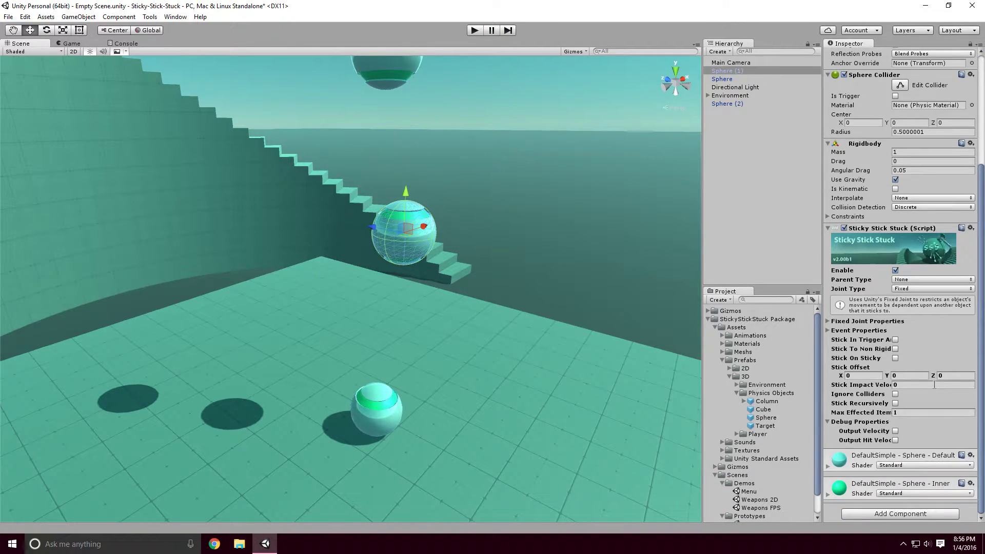
{"action": "left_click", "coordinate": [848, 422]}
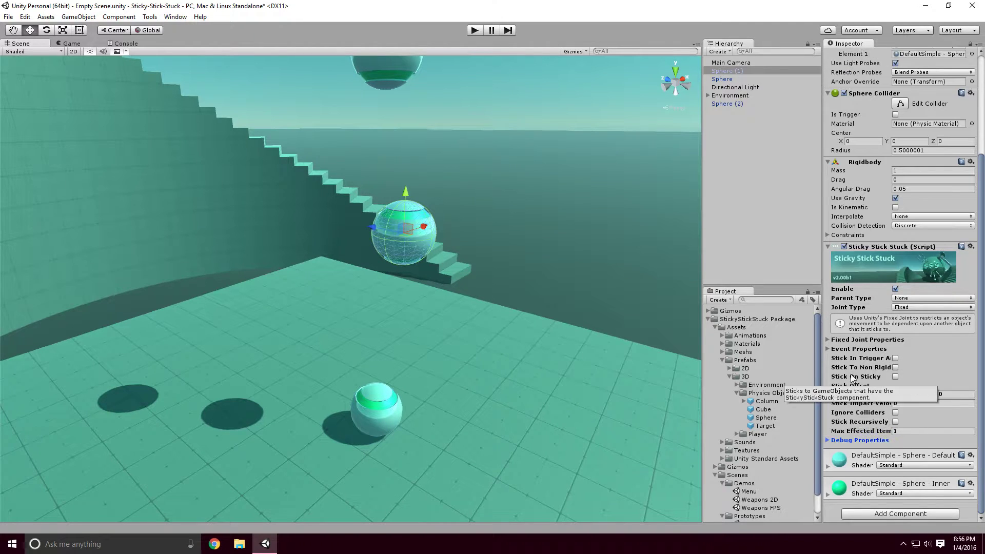
{"action": "left_click", "coordinate": [925, 431]}
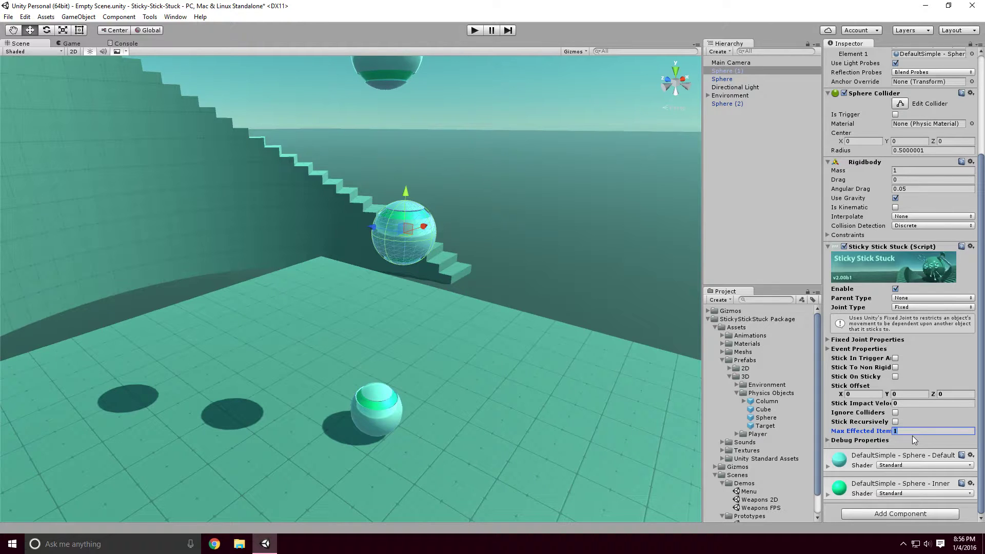
{"action": "key", "text": "Return"}
Run the three-sphere scene, disable the middle sphere's Sticky Stick Stuck effect during play, and end the test after checking the Scene view
{"action": "right_click_drag", "start_coordinate": [676, 301], "coordinate": [561, 230]}
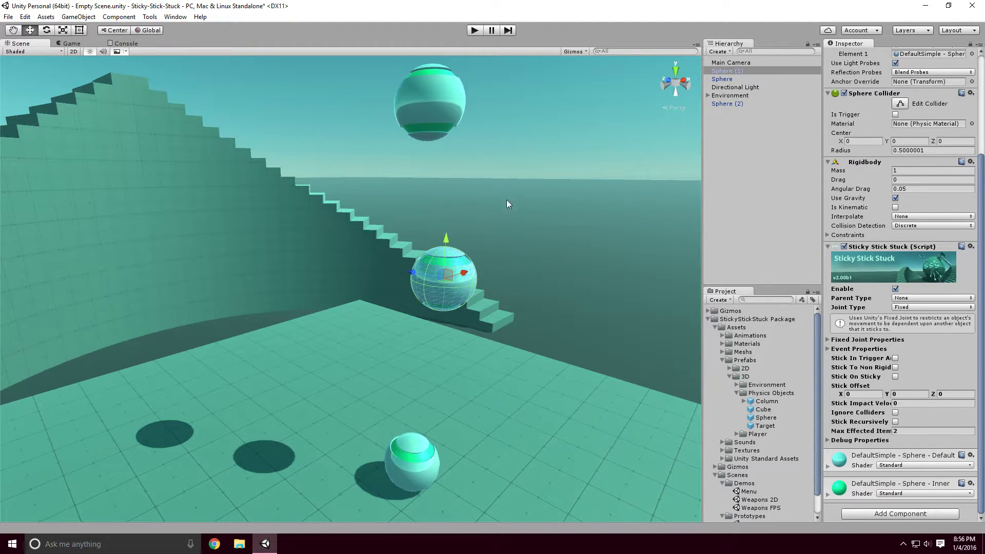
{"action": "left_click", "coordinate": [474, 32]}
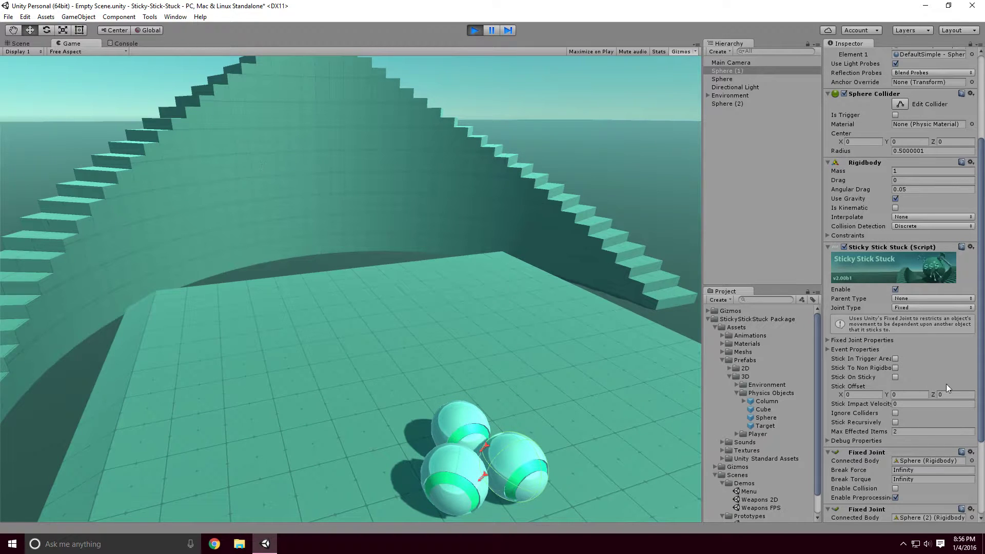
{"action": "left_click", "coordinate": [896, 290]}
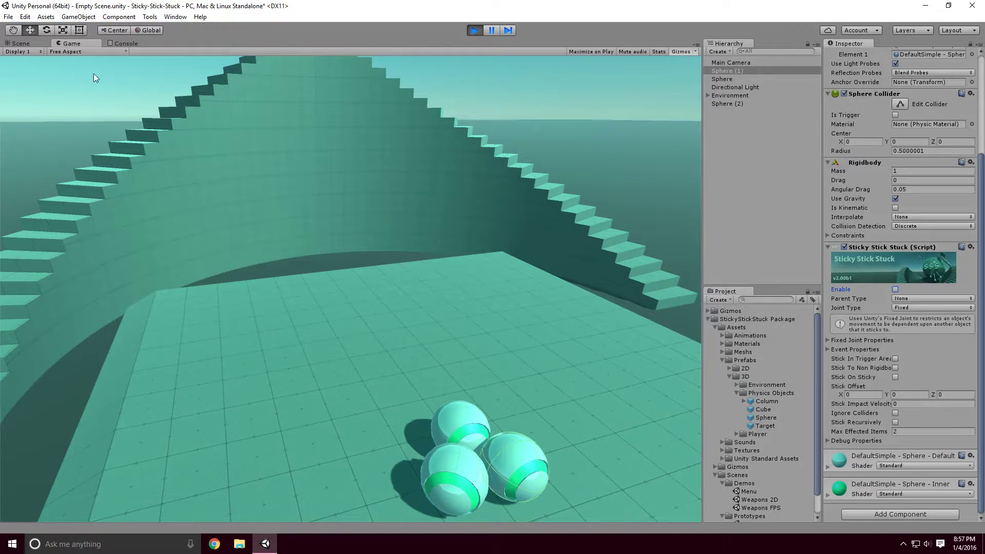
{"action": "left_click", "coordinate": [22, 43]}
{"action": "key", "text": "f"}
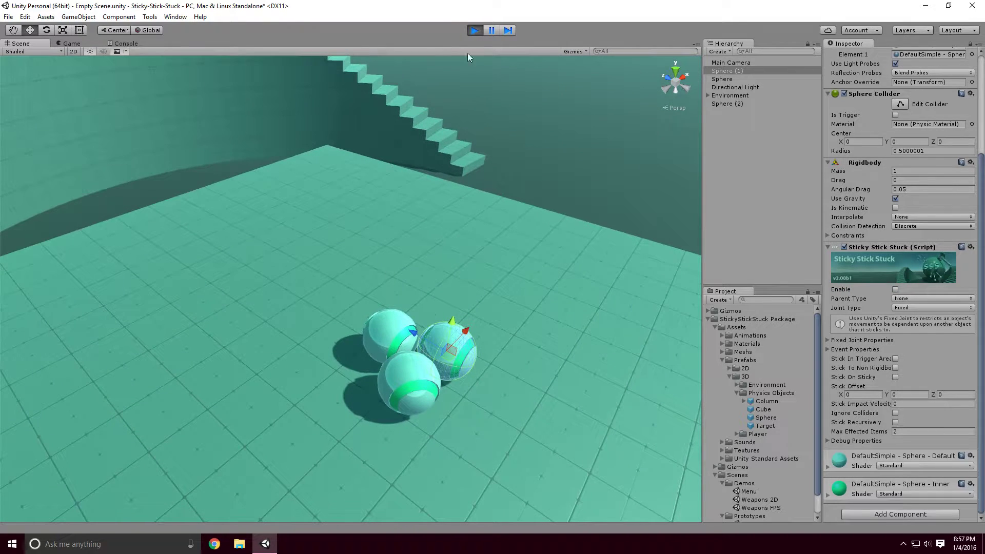
{"action": "left_click", "coordinate": [469, 29]}
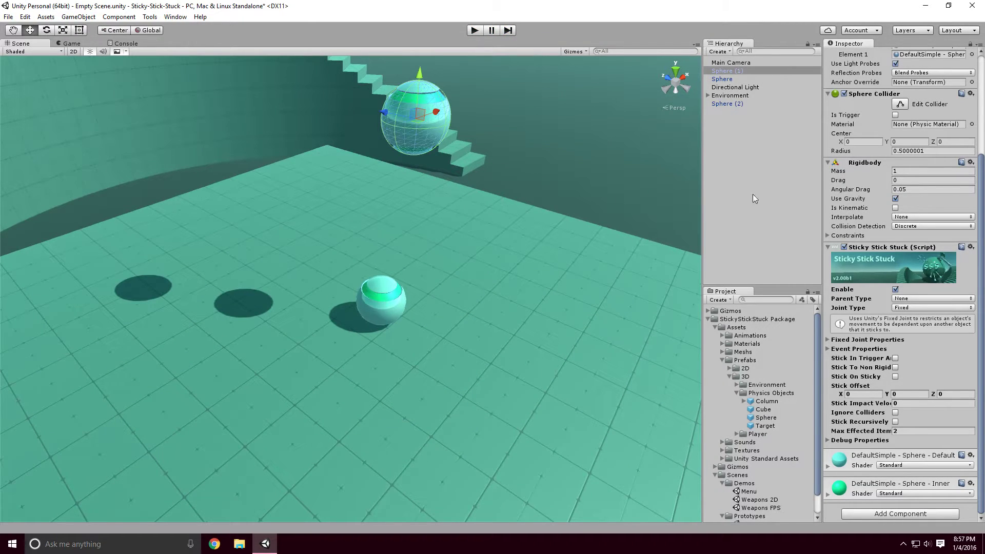
Delete the topmost sphere, Sphere (2), from the scene
{"action": "right_click_drag", "start_coordinate": [611, 150], "coordinate": [593, 109]}
{"action": "left_click", "coordinate": [904, 300]}
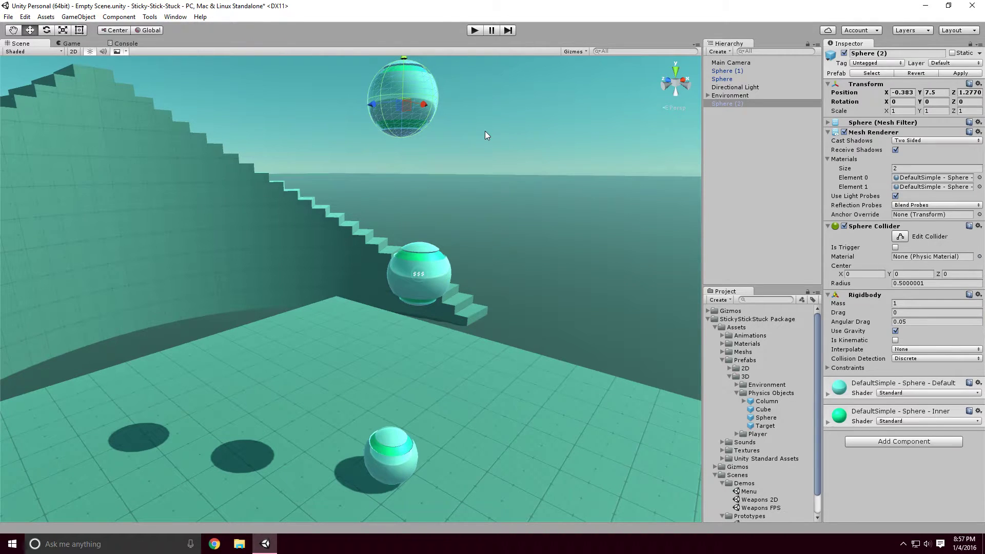
{"action": "key", "text": "Delete"}
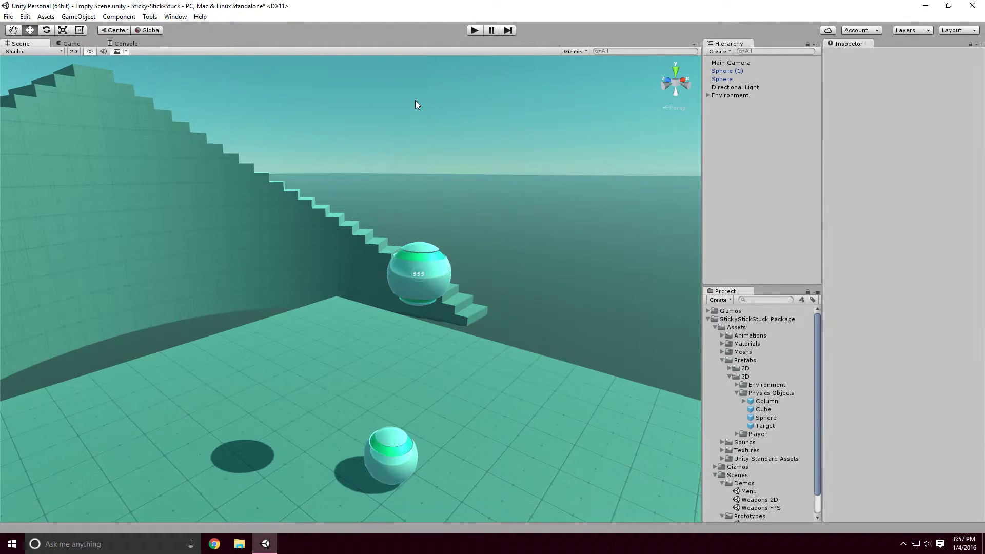
Set the Parent Type of the raised sphere's Sticky Stick Stuck component to Child On Stick
{"action": "left_click", "coordinate": [432, 275]}
{"action": "left_click_drag", "start_coordinate": [452, 260], "coordinate": [525, 190], "text": "alt"}
{"action": "left_click", "coordinate": [916, 430]}
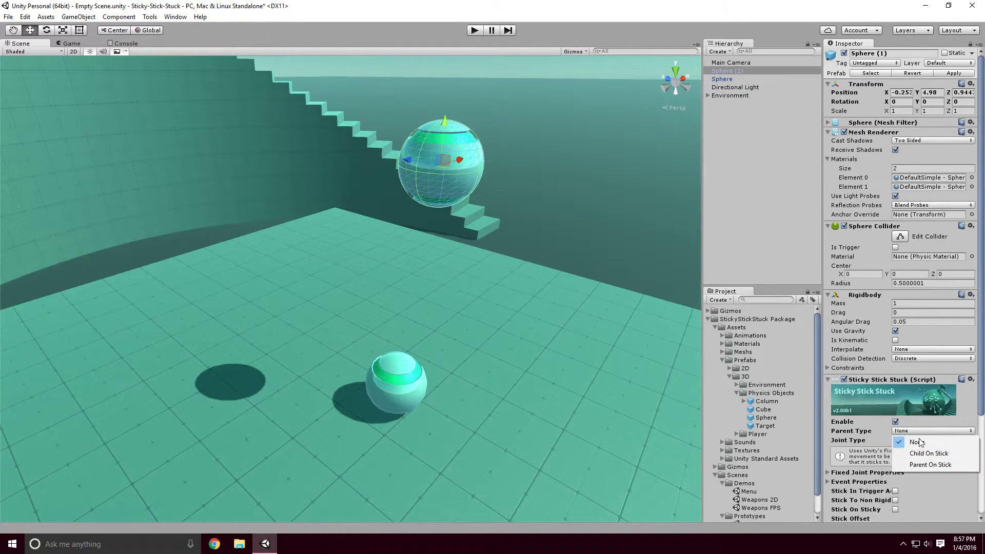
{"action": "left_click", "coordinate": [948, 455]}
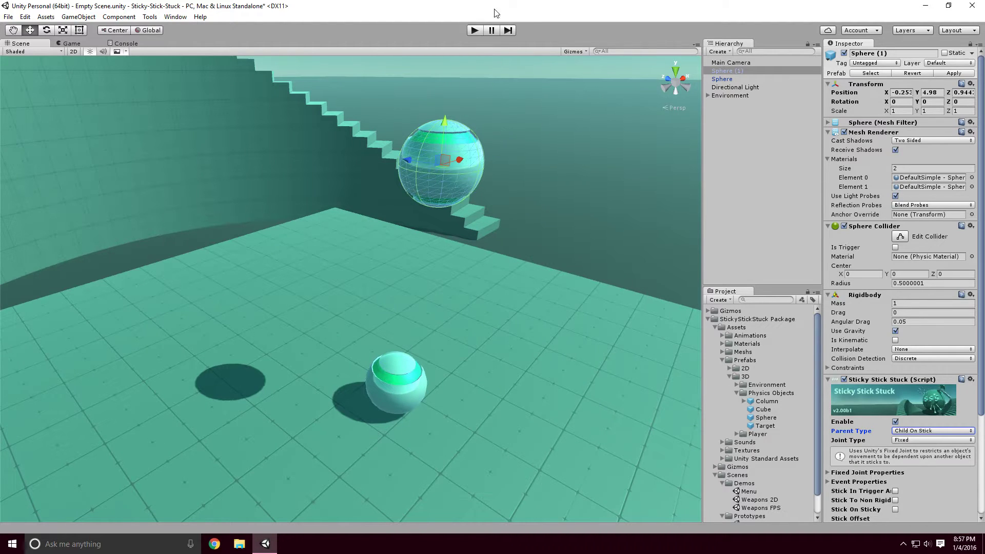
Rename the raised sphere that carries the Sticky Stick Stuck script to Sphere SSS
{"action": "left_click", "coordinate": [722, 80]}
{"action": "left_click", "coordinate": [724, 72]}
{"action": "left_click", "coordinate": [722, 79]}
{"action": "left_click", "coordinate": [722, 64]}
{"action": "left_click", "coordinate": [723, 72]}
{"action": "left_click", "coordinate": [737, 71]}
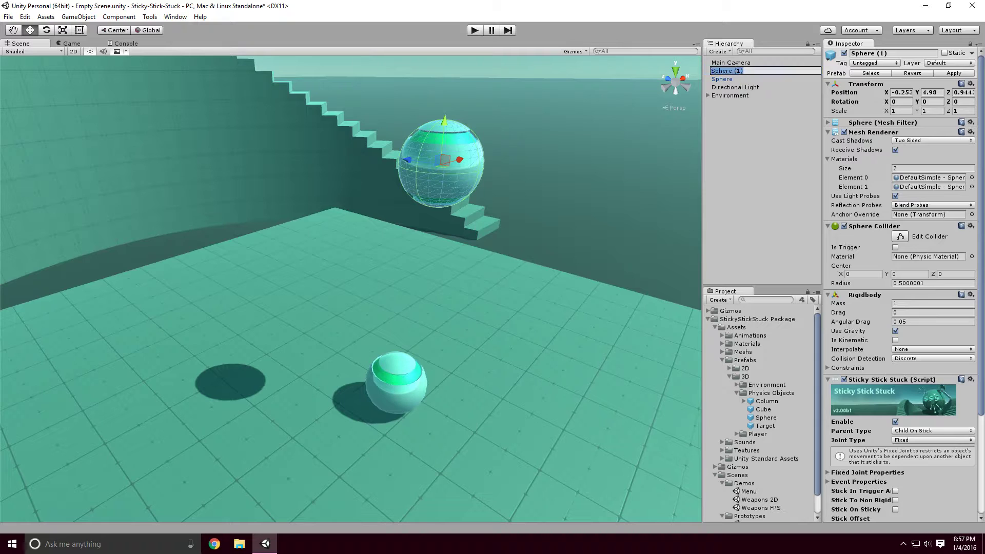
{"action": "double_click", "coordinate": [738, 72]}
{"action": "type", "text": "SSS"}
{"action": "key", "text": "Return"}
{"action": "left_click", "coordinate": [736, 117]}
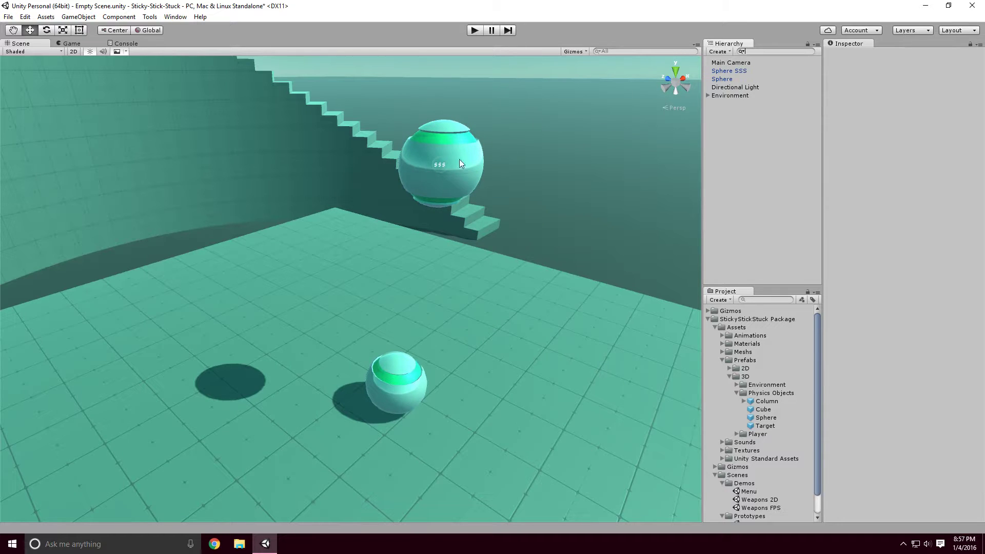
Run the scene and examine how the two stuck spheres are parented in the hierarchy and the Scene view
{"action": "left_click", "coordinate": [474, 30]}
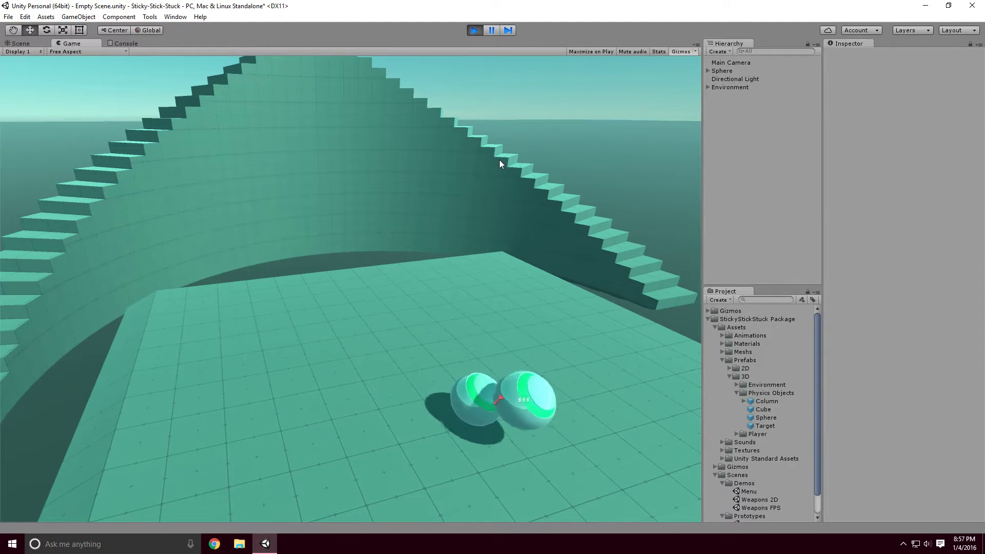
{"action": "left_click", "coordinate": [721, 70]}
{"action": "left_click", "coordinate": [18, 43]}
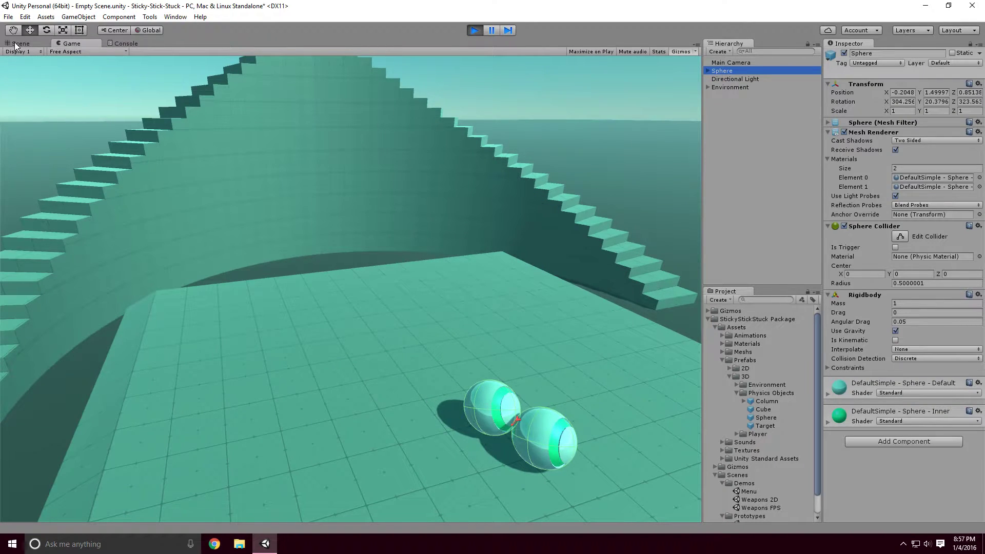
{"action": "left_click_drag", "start_coordinate": [347, 243], "coordinate": [345, 295], "text": "alt"}
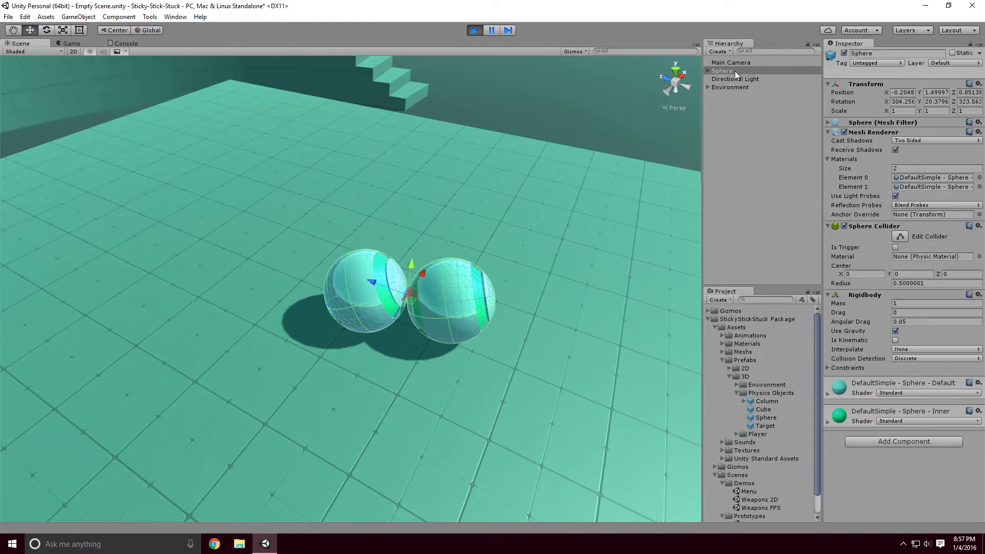
{"action": "left_click", "coordinate": [708, 71]}
{"action": "left_click", "coordinate": [724, 79]}
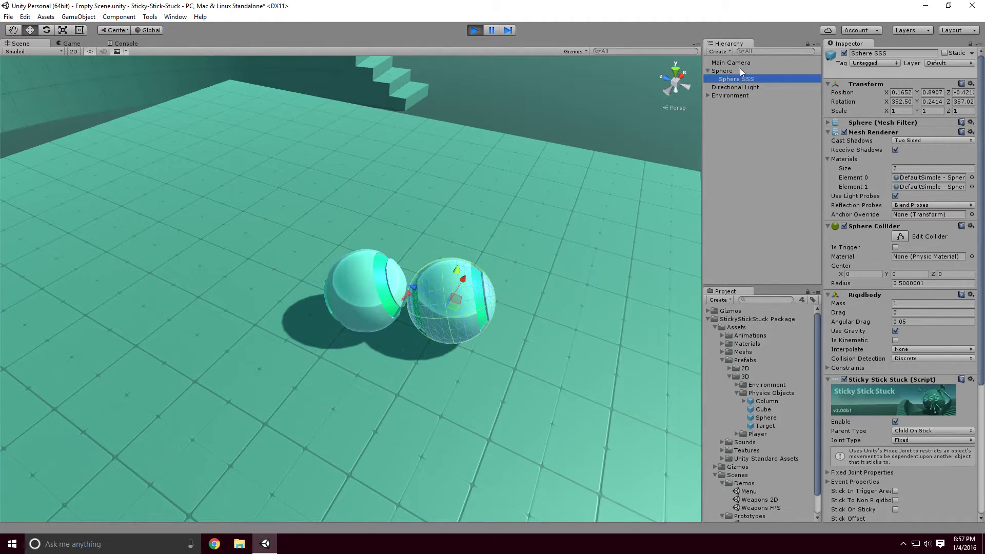
Disable the Sticky Stick Stuck effect on Sphere SSS during play and end the play test
{"action": "scroll", "coordinate": [870, 195], "scroll_direction": "down", "scroll_amount": 5}
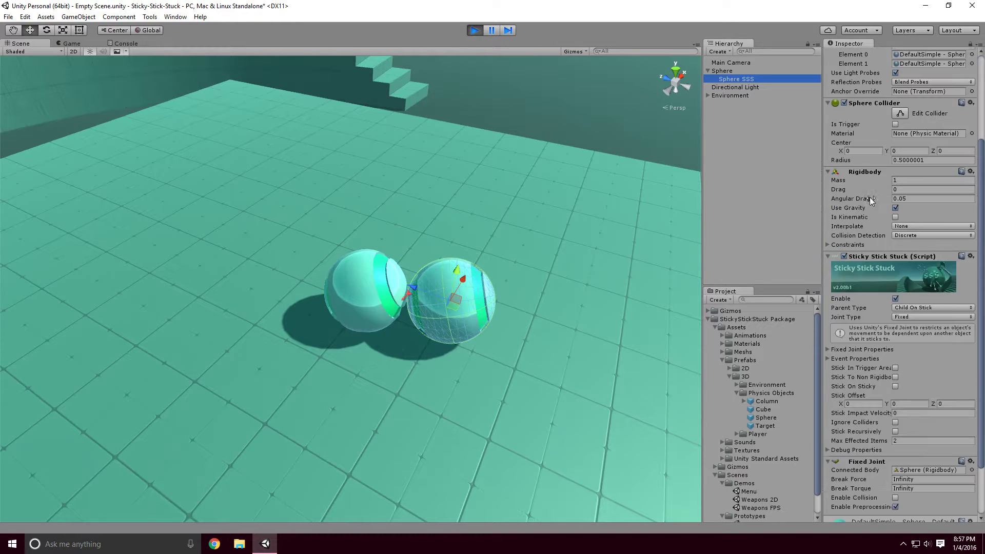
{"action": "left_click", "coordinate": [896, 267]}
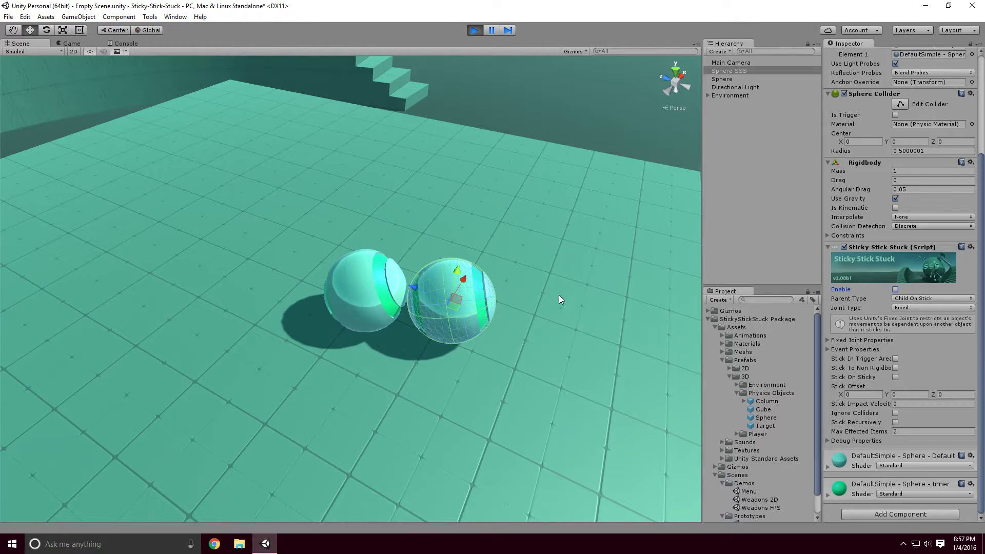
{"action": "left_click", "coordinate": [474, 30]}
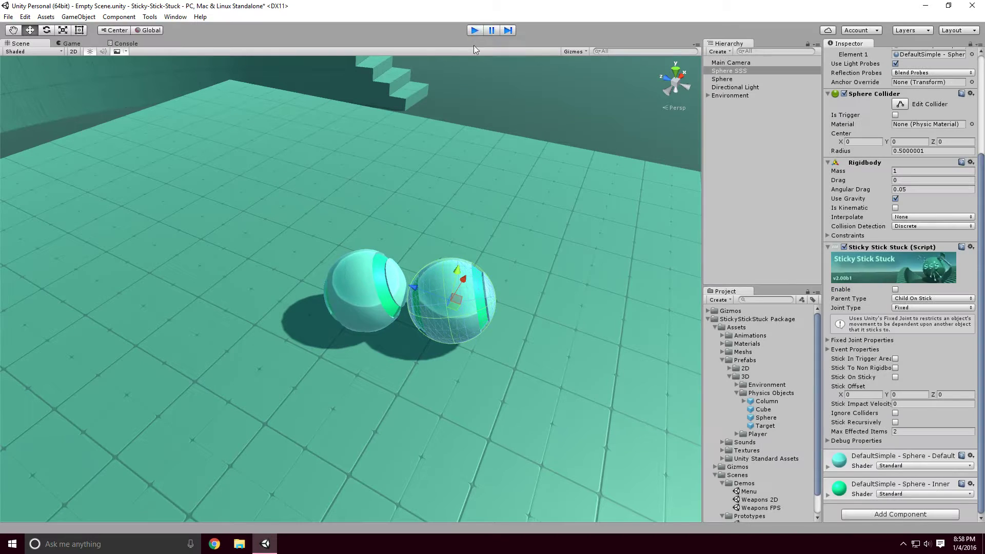
Set the Parent Type of Sphere SSS's Sticky Stick Stuck component to Parent On Stick
{"action": "left_click_drag", "start_coordinate": [435, 181], "coordinate": [410, 154], "text": "alt"}
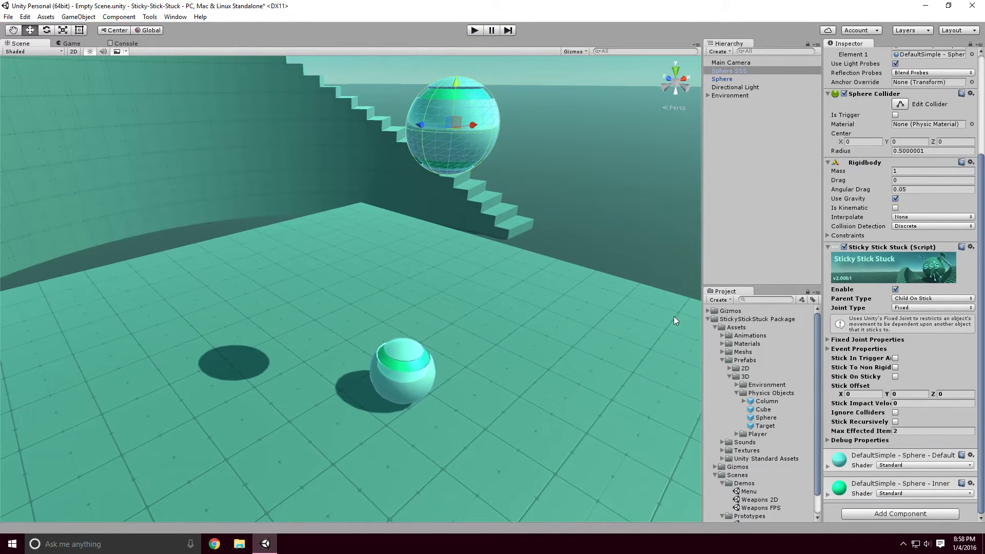
{"action": "left_click", "coordinate": [927, 298]}
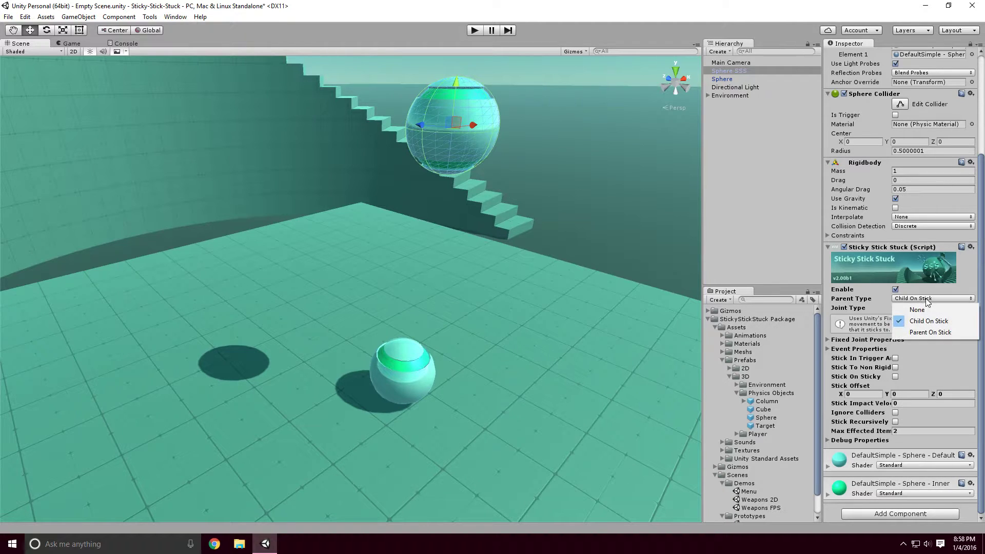
{"action": "left_click", "coordinate": [938, 333]}
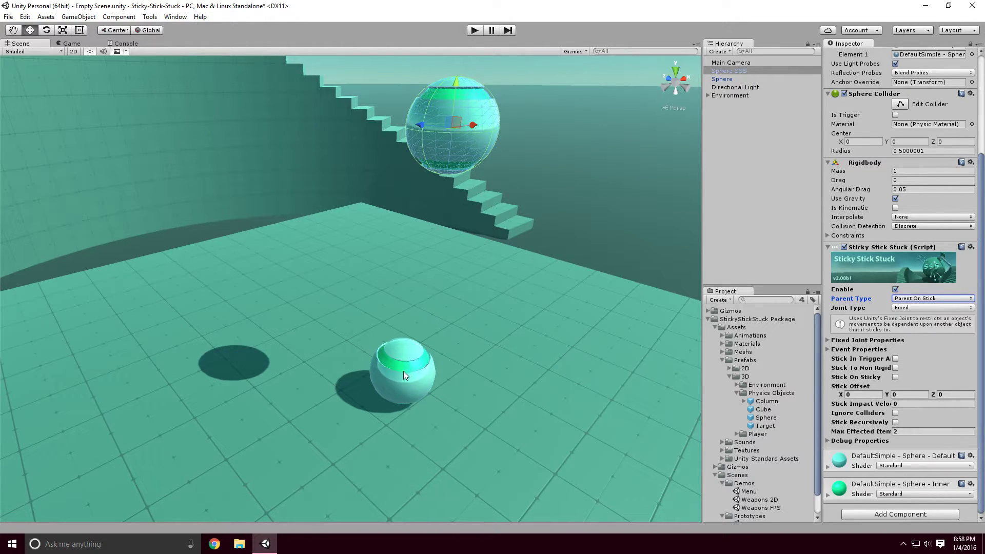
Run the scene, inspect the child nested under Sphere SSS, and disable its Sticky Stick Stuck effect during play
{"action": "left_click", "coordinate": [475, 29]}
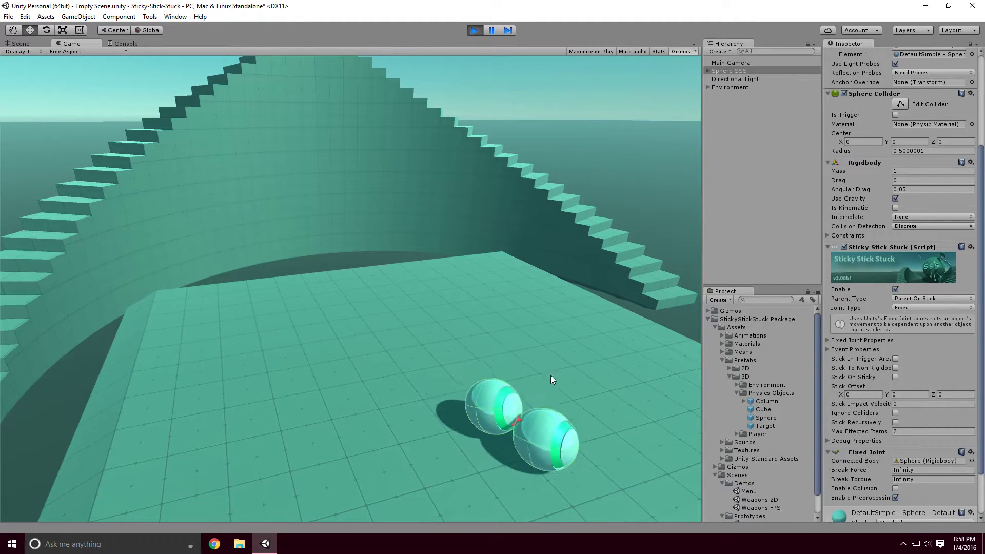
{"action": "left_click", "coordinate": [707, 70]}
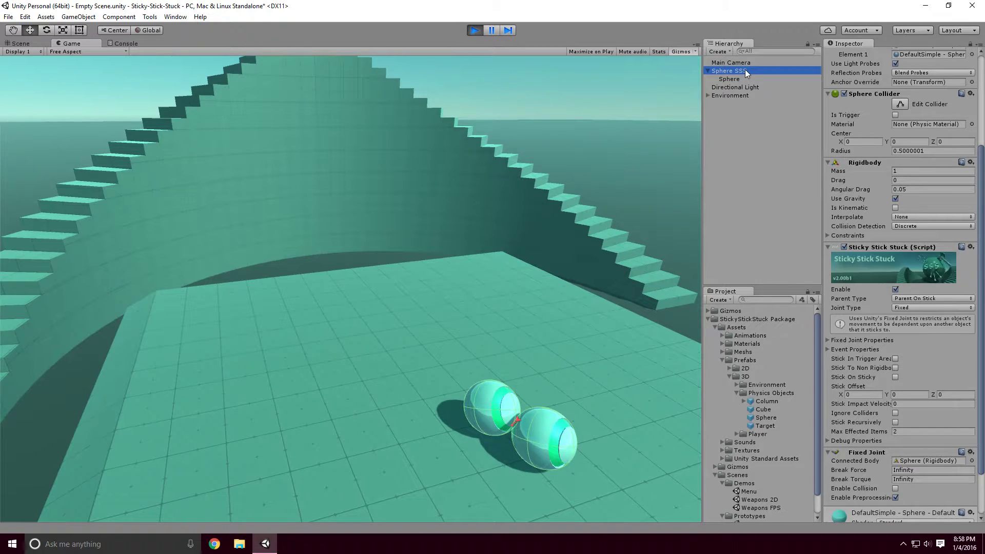
{"action": "left_click", "coordinate": [737, 79]}
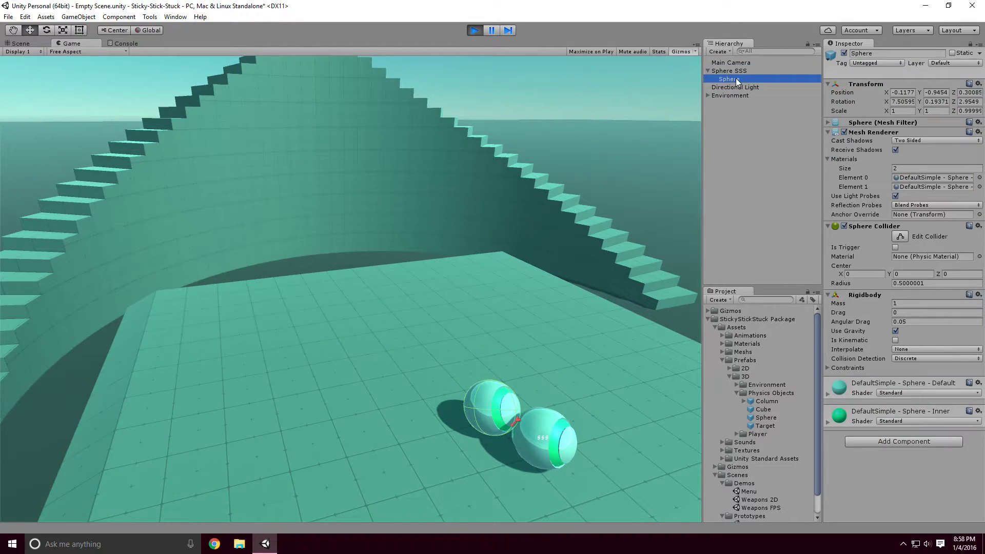
{"action": "left_click", "coordinate": [737, 70]}
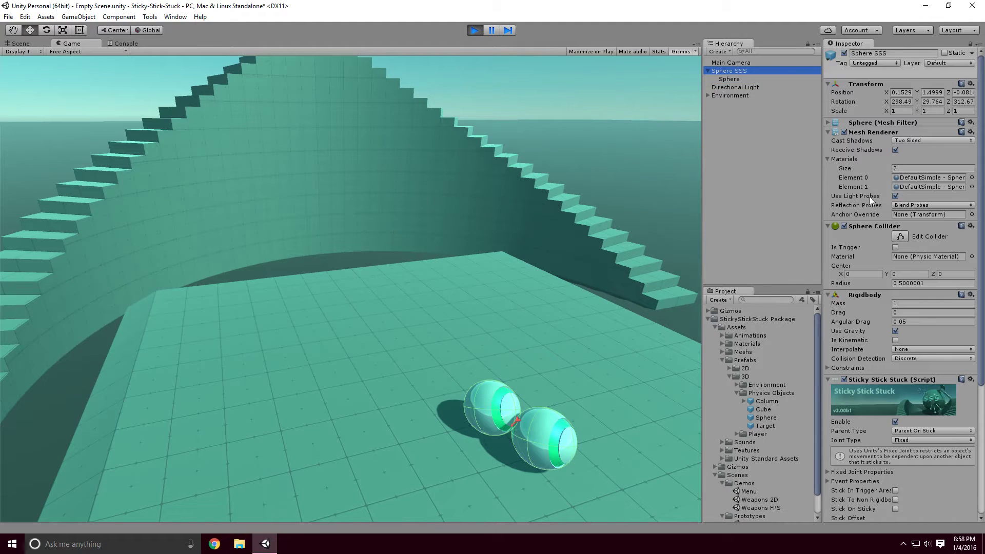
{"action": "left_click", "coordinate": [896, 422]}
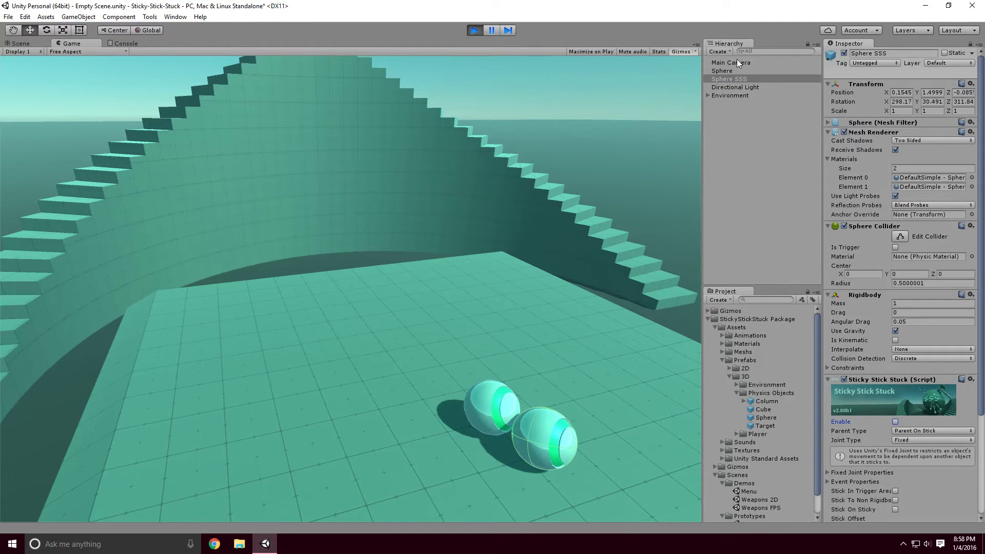
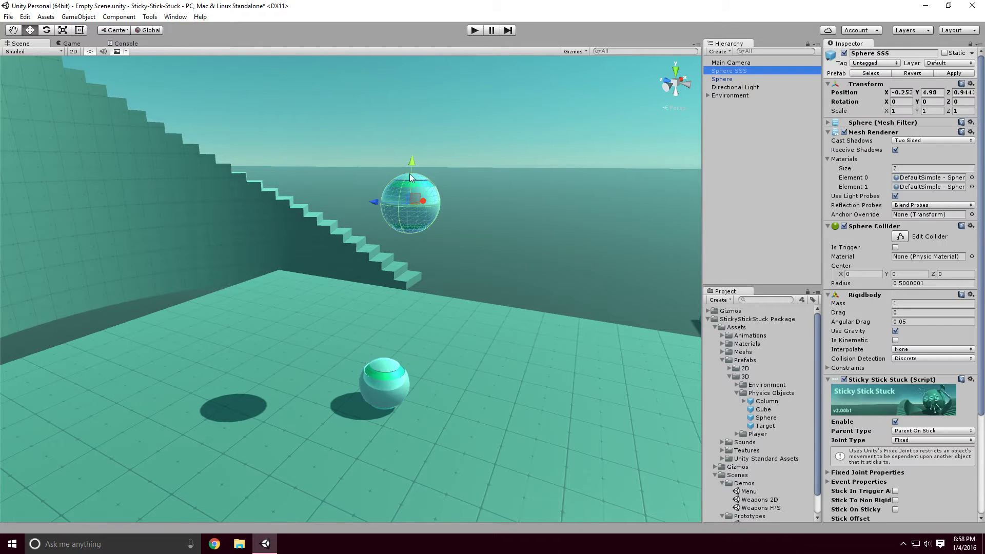
Lower Sphere SSS to a Y position of about 3.12 and move the other sphere directly above it
{"action": "left_click_drag", "start_coordinate": [416, 202], "coordinate": [565, 227]}
{"action": "left_click", "coordinate": [252, 363]}
{"action": "left_click_drag", "start_coordinate": [256, 351], "coordinate": [449, 172]}
Duplicate the upper sphere three times, stacking the copies vertically from about Y 6 up to about Y 9
{"action": "key", "text": "ctrl+d"}
{"action": "left_click_drag", "start_coordinate": [336, 183], "coordinate": [337, 118]}
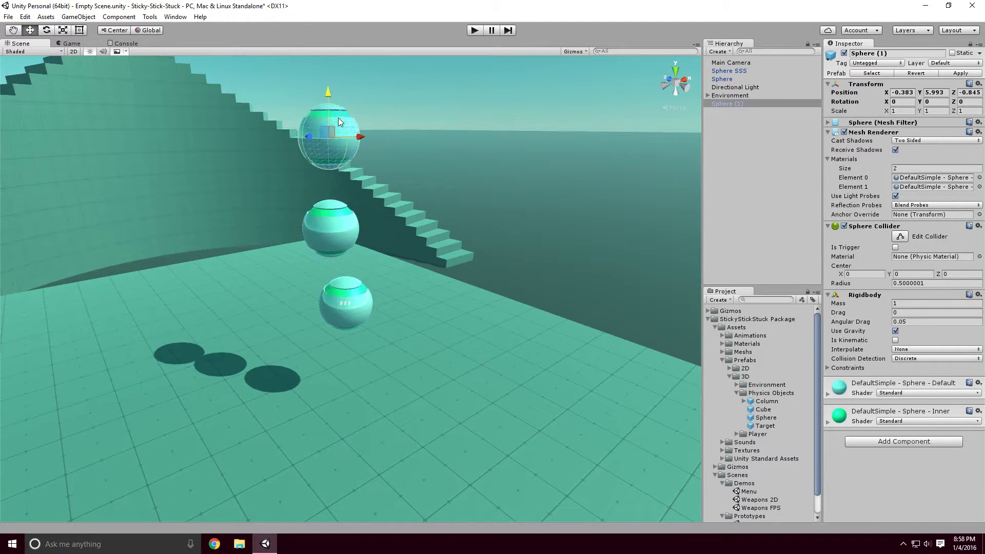
{"action": "key", "text": "ctrl+d"}
{"action": "left_click_drag", "start_coordinate": [411, 235], "coordinate": [377, 96], "text": "alt"}
{"action": "left_click_drag", "start_coordinate": [446, 184], "coordinate": [455, 202], "text": "alt"}
{"action": "key", "text": "ctrl+d"}
{"action": "left_click_drag", "start_coordinate": [410, 174], "coordinate": [411, 88]}
{"action": "left_click_drag", "start_coordinate": [411, 88], "coordinate": [512, 201], "text": "alt"}
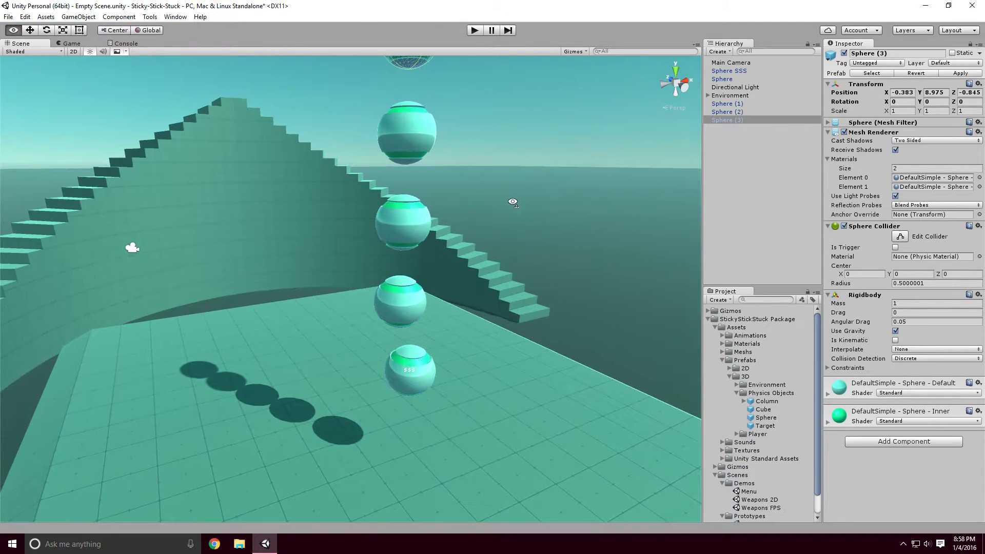
Align the Main Camera with the current Scene view and test-run the five-sphere scene
{"action": "left_click", "coordinate": [731, 63]}
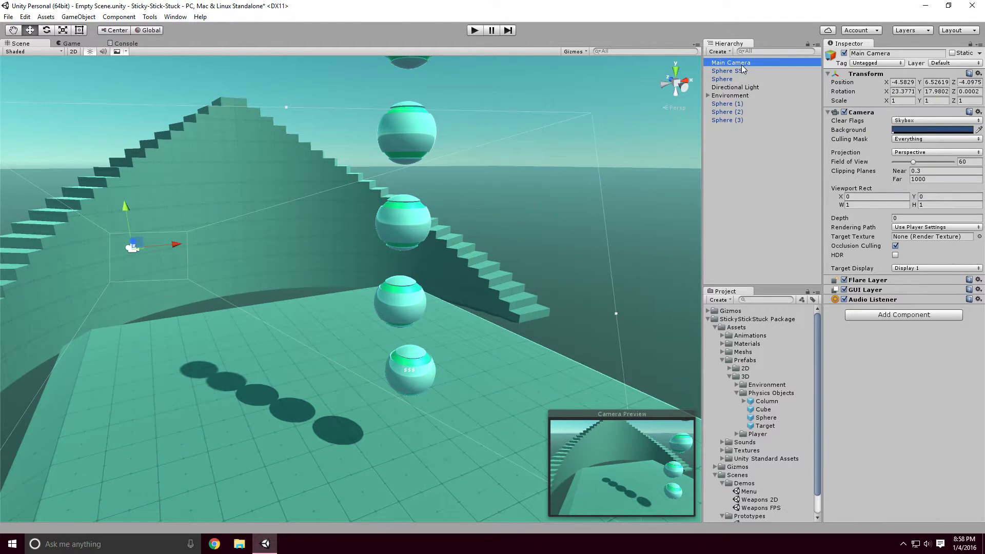
{"action": "key", "text": "ctrl+shift+f"}
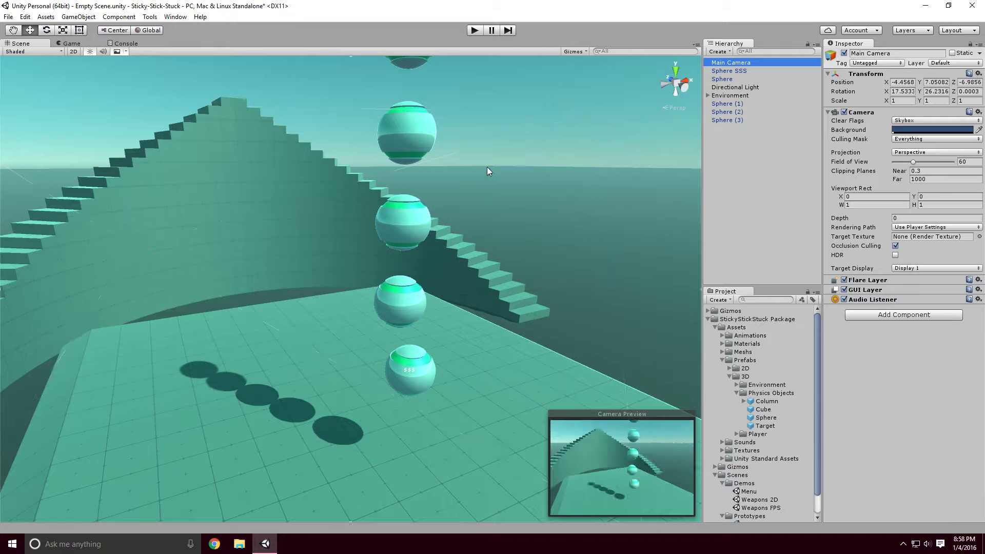
{"action": "key", "text": "ctrl+p"}
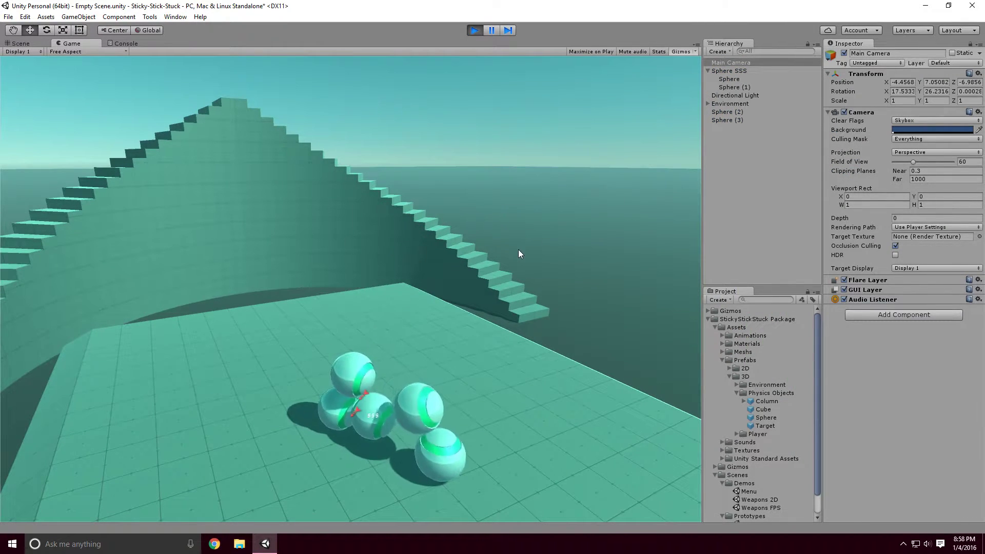
{"action": "key", "text": "ctrl+p"}
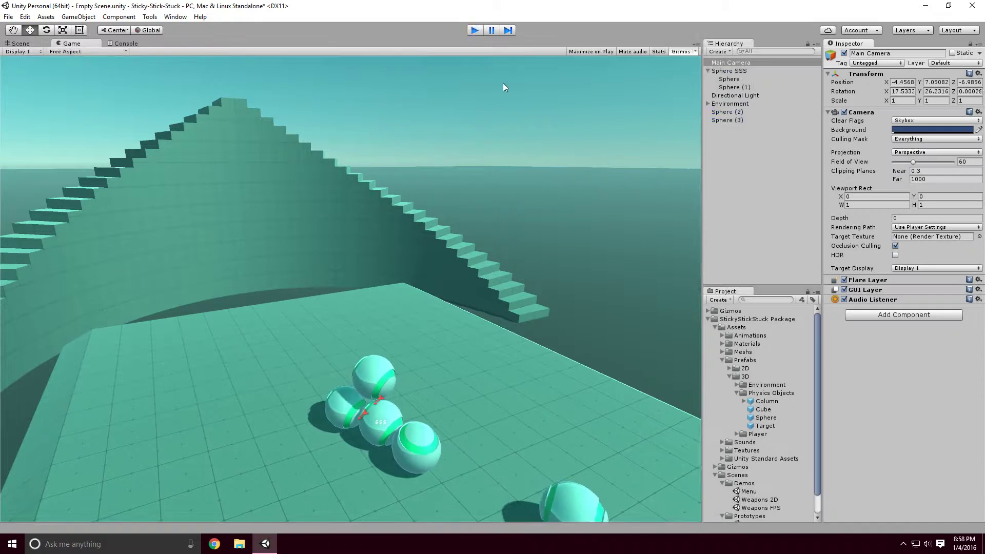
Enable Is Kinematic on Sphere SSS's Rigidbody and test-run the scene
{"action": "left_click", "coordinate": [404, 366]}
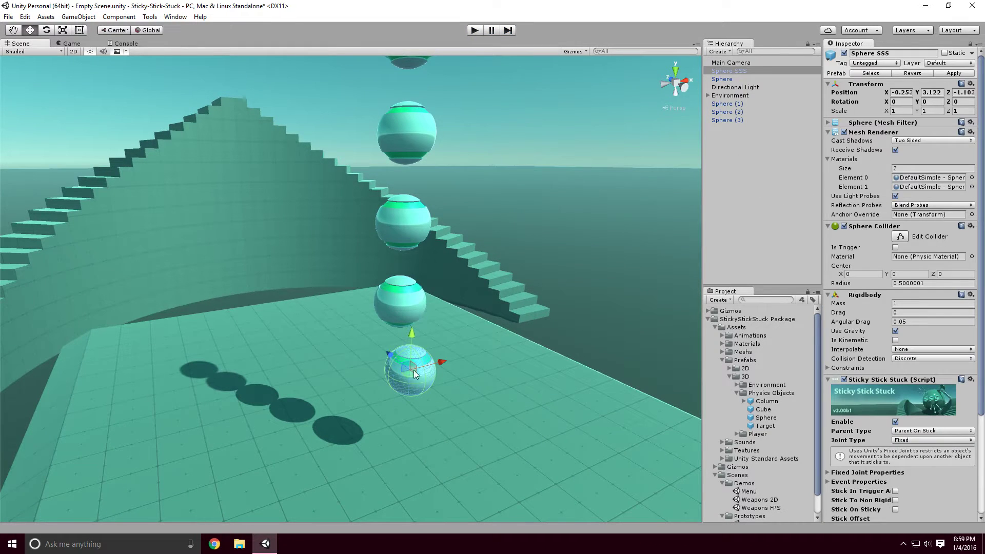
{"action": "left_click", "coordinate": [895, 341]}
{"action": "left_click", "coordinate": [473, 30]}
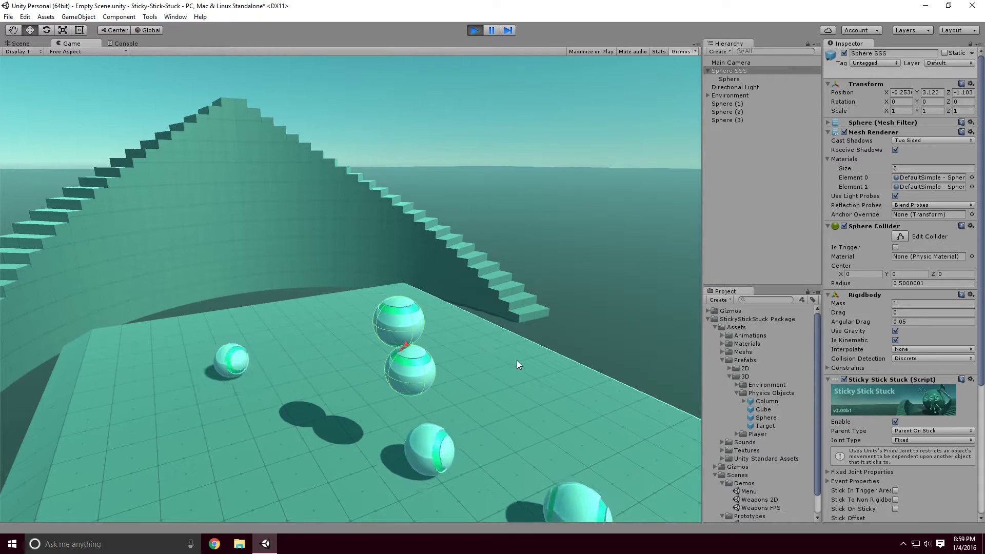
{"action": "left_click", "coordinate": [475, 30]}
Enable Stick Recursively in Sphere SSS's Sticky Stick Stuck component
{"action": "left_click_drag", "start_coordinate": [430, 242], "coordinate": [430, 445], "text": "alt"}
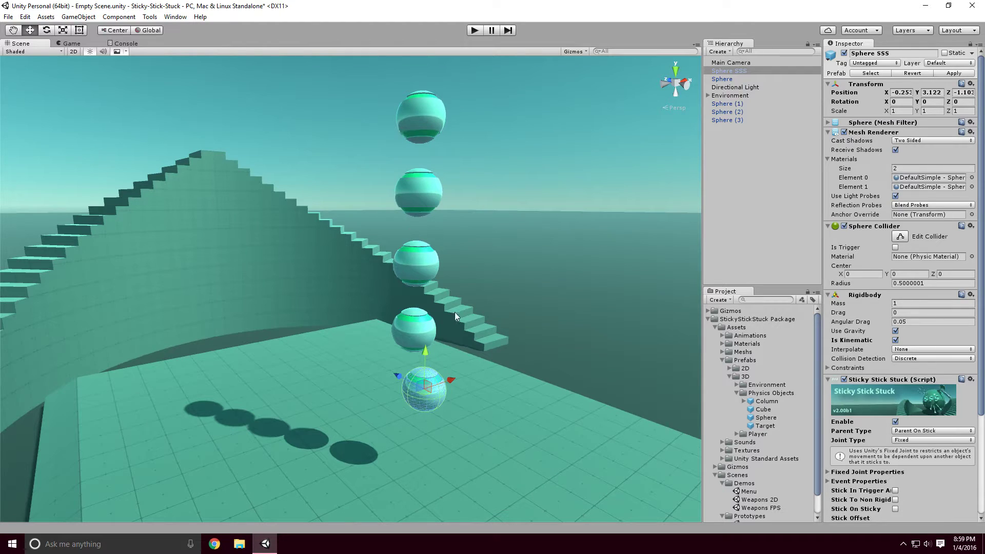
{"action": "scroll", "coordinate": [872, 426], "scroll_direction": "down", "scroll_amount": 5}
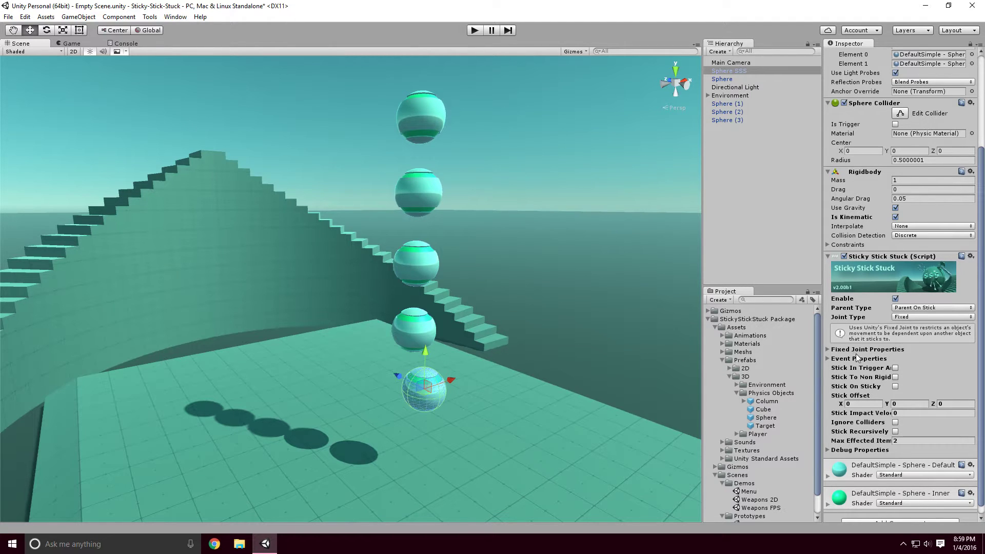
{"action": "left_click", "coordinate": [896, 432]}
Run the recursive sticking test and examine the full parent chain under Sphere SSS and the Scene view
{"action": "left_click", "coordinate": [474, 31]}
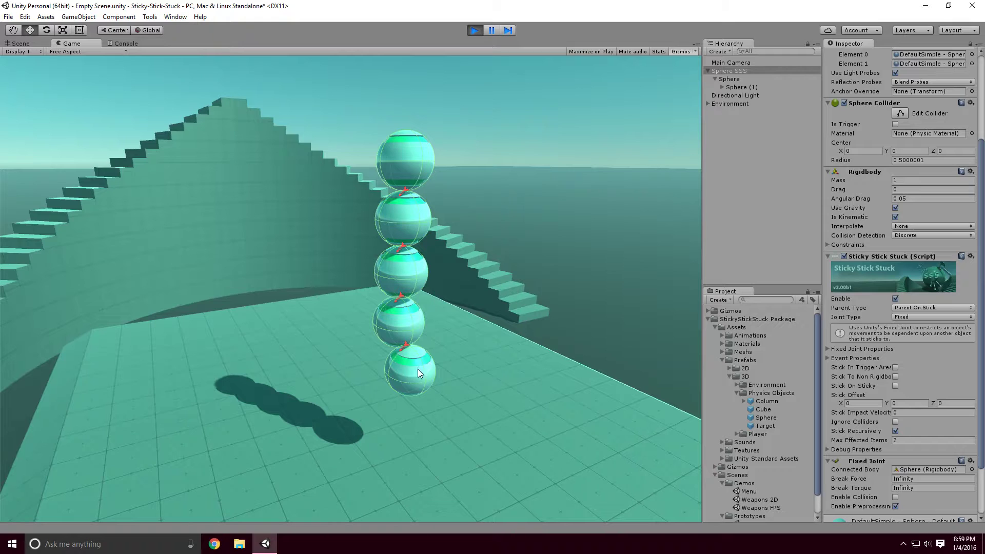
{"action": "left_click", "coordinate": [722, 87], "text": "alt"}
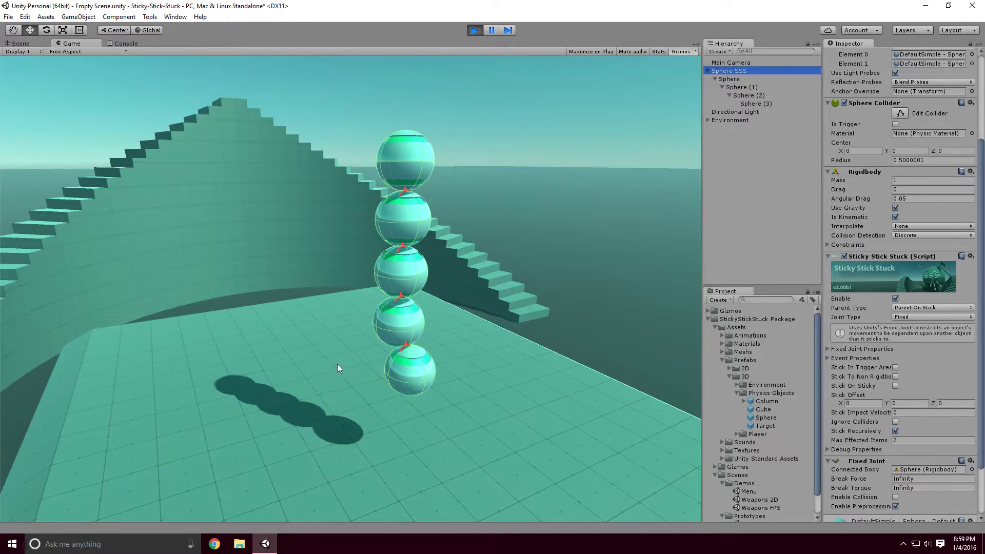
{"action": "left_click", "coordinate": [21, 43]}
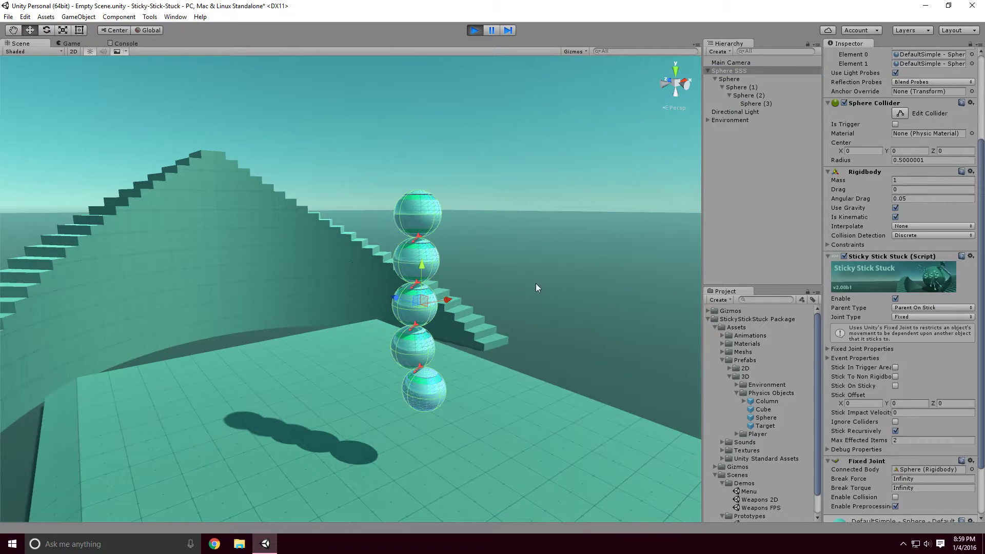
Turn off Enable in Sphere SSS's Sticky Stick Stuck component to release the spheres during the run, and stop the test
{"action": "left_click", "coordinate": [895, 298]}
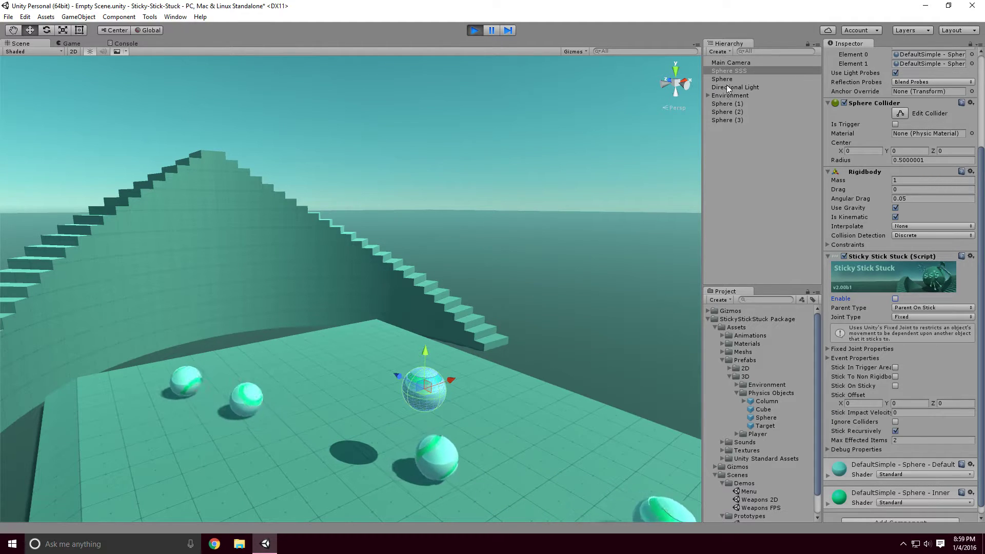
{"action": "left_click_drag", "start_coordinate": [464, 362], "coordinate": [474, 406], "text": "alt"}
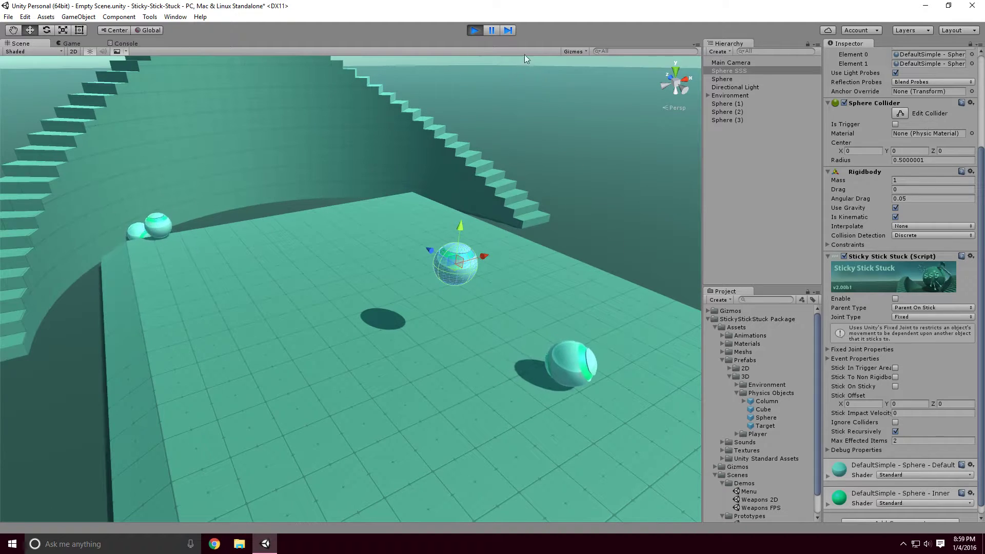
{"action": "key", "text": "ctrl+p"}
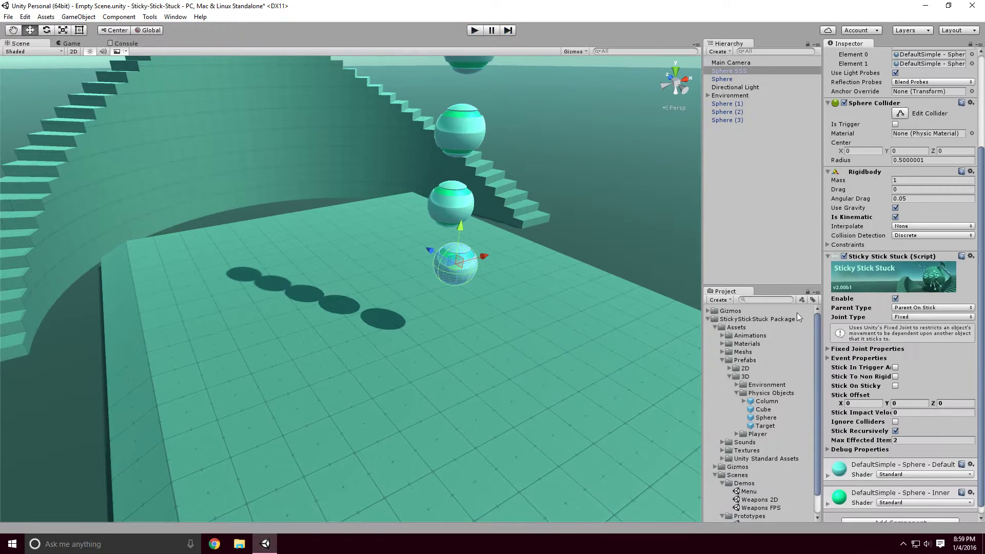
Set Joint Type to Character on Sphere SSS and test-run the scene, examining how the joined spheres move
{"action": "left_click", "coordinate": [909, 318]}
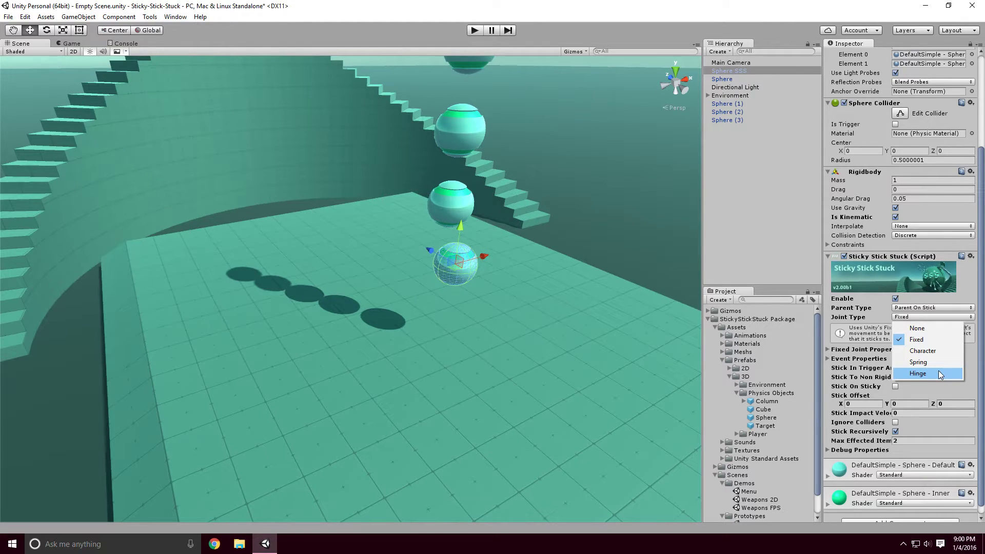
{"action": "left_click", "coordinate": [918, 351]}
{"action": "left_click", "coordinate": [475, 30]}
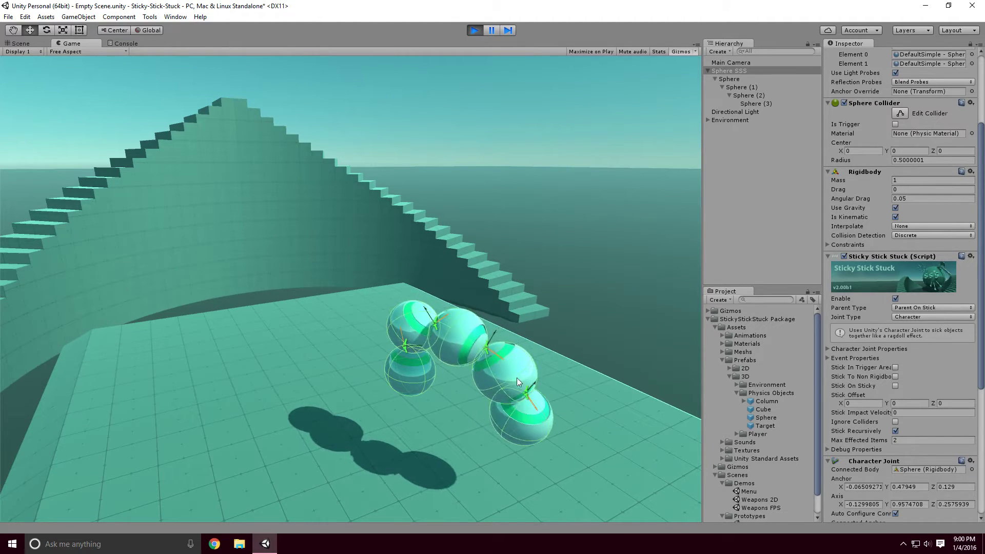
{"action": "left_click", "coordinate": [20, 43]}
{"action": "key", "text": "f"}
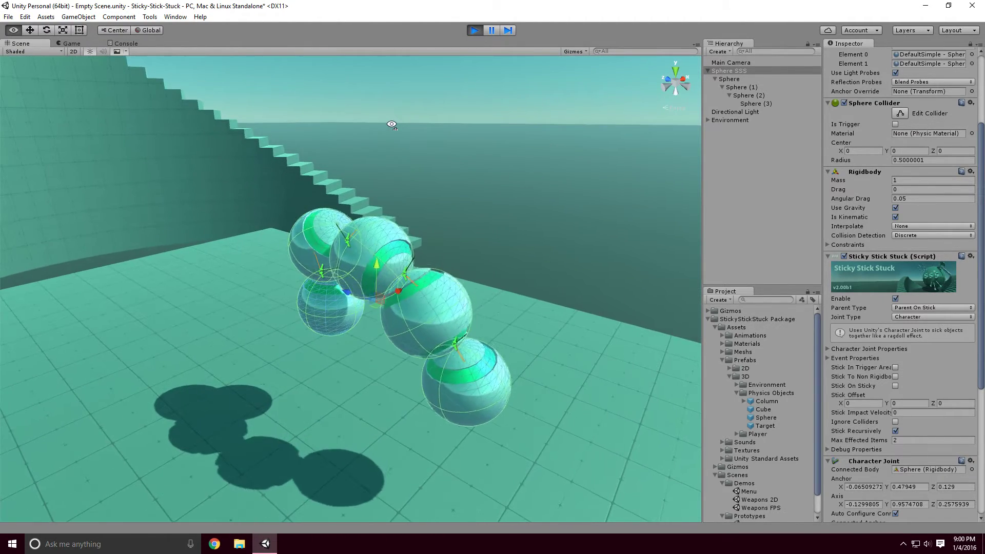
{"action": "left_click_drag", "start_coordinate": [369, 276], "coordinate": [321, 236], "text": "alt"}
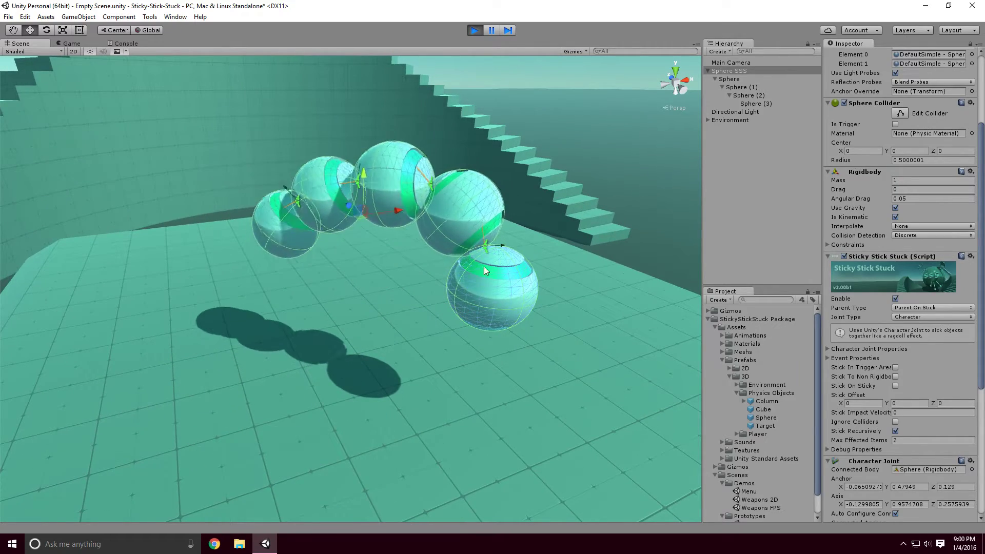
{"action": "scroll", "coordinate": [483, 228], "scroll_direction": "up", "scroll_amount": 8}
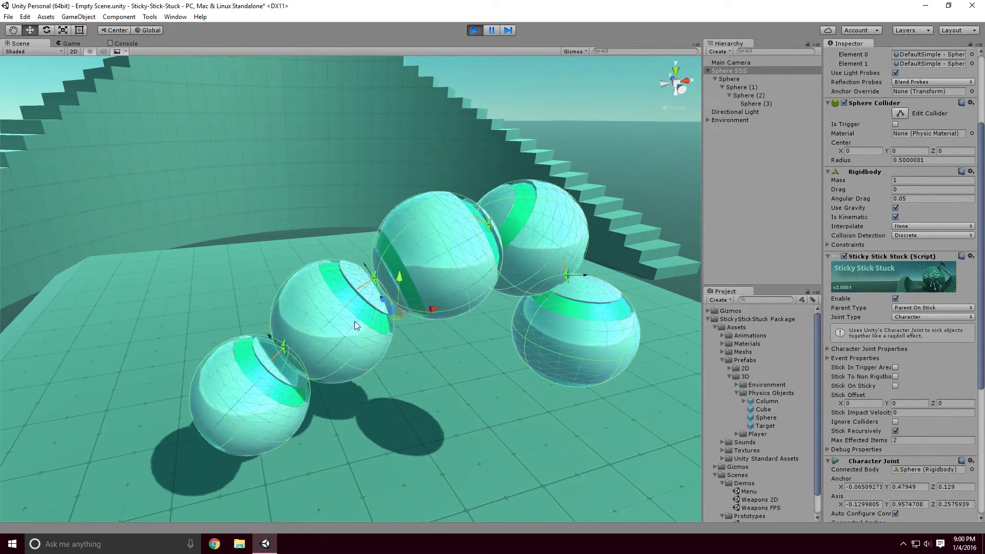
{"action": "left_click", "coordinate": [476, 30]}
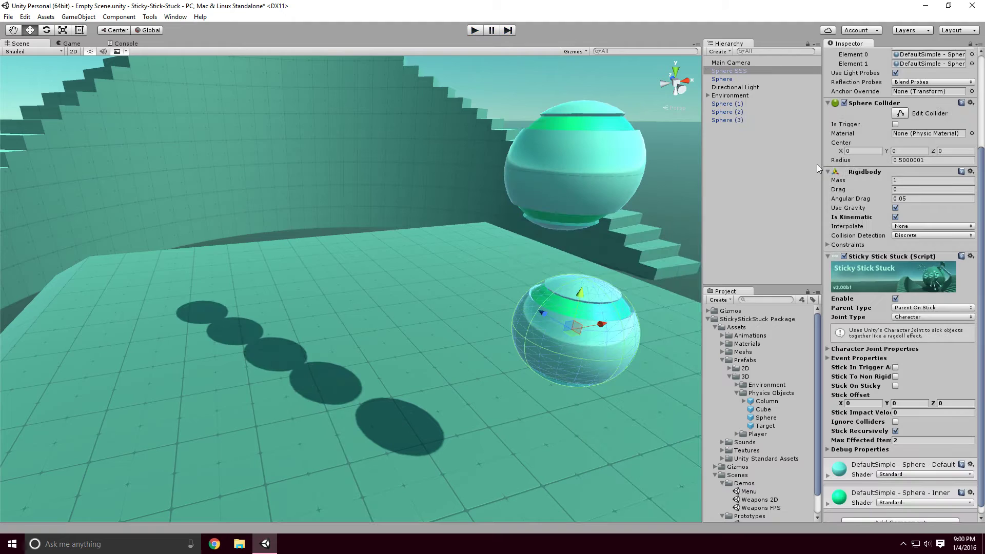
Set Parent Type to None on Sphere SSS and start a test run with character joints
{"action": "left_click", "coordinate": [922, 312]}
{"action": "left_click", "coordinate": [917, 319]}
{"action": "left_click", "coordinate": [475, 30]}
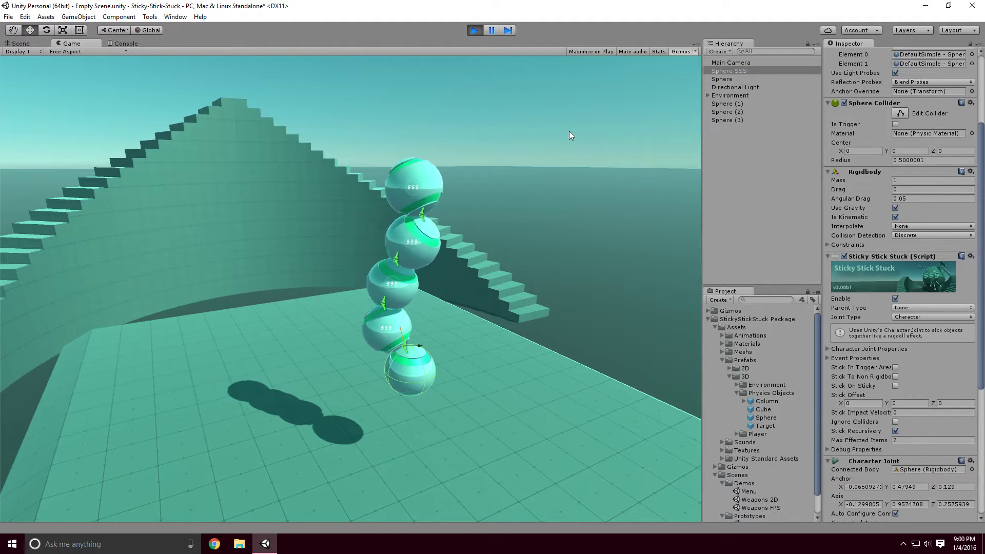
Examine the unparented chain in the Scene view, release it by turning off Enable, and stop the run
{"action": "left_click", "coordinate": [21, 43]}
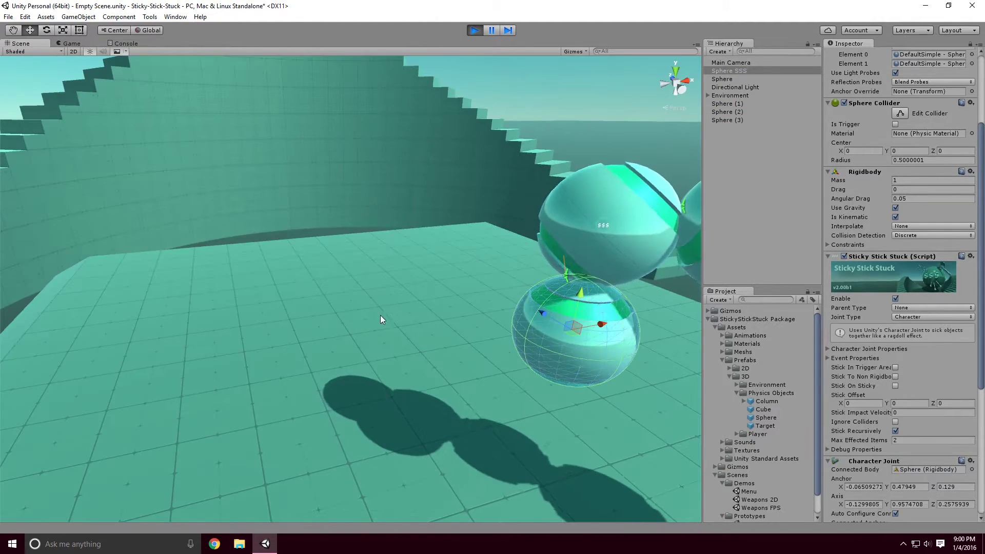
{"action": "left_click_drag", "start_coordinate": [384, 315], "coordinate": [472, 318], "text": "alt"}
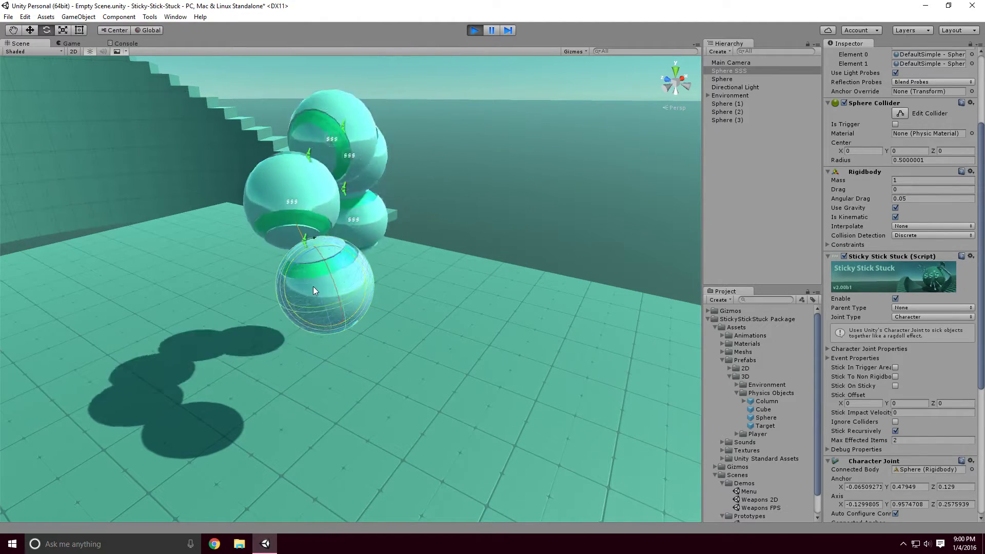
{"action": "key", "text": "f"}
{"action": "left_click_drag", "start_coordinate": [318, 294], "coordinate": [410, 266], "text": "alt"}
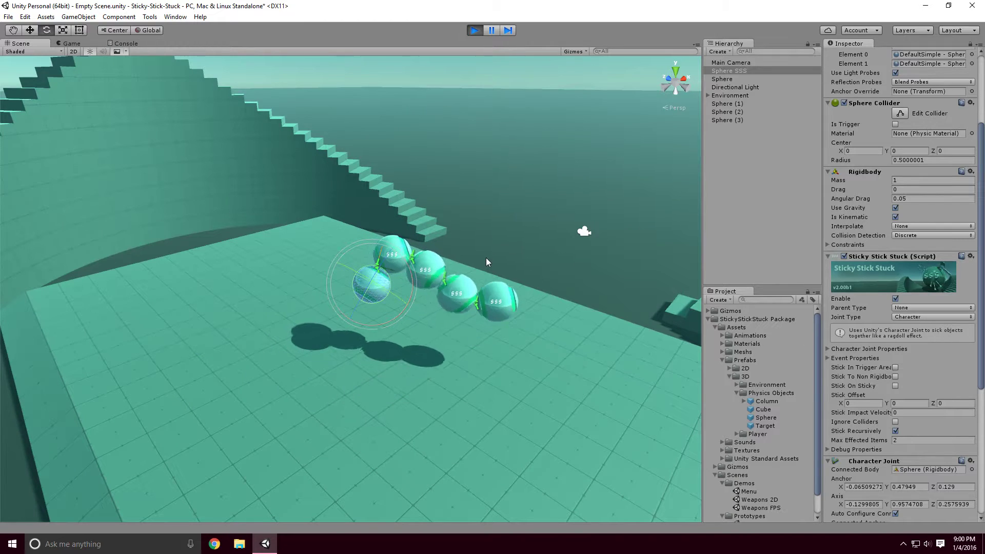
{"action": "left_click", "coordinate": [895, 299]}
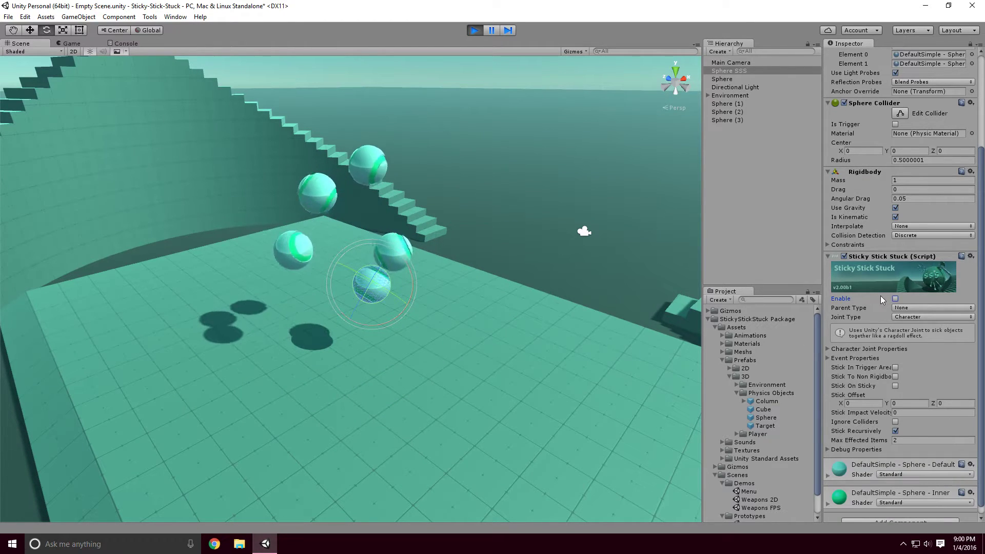
{"action": "left_click", "coordinate": [475, 30]}
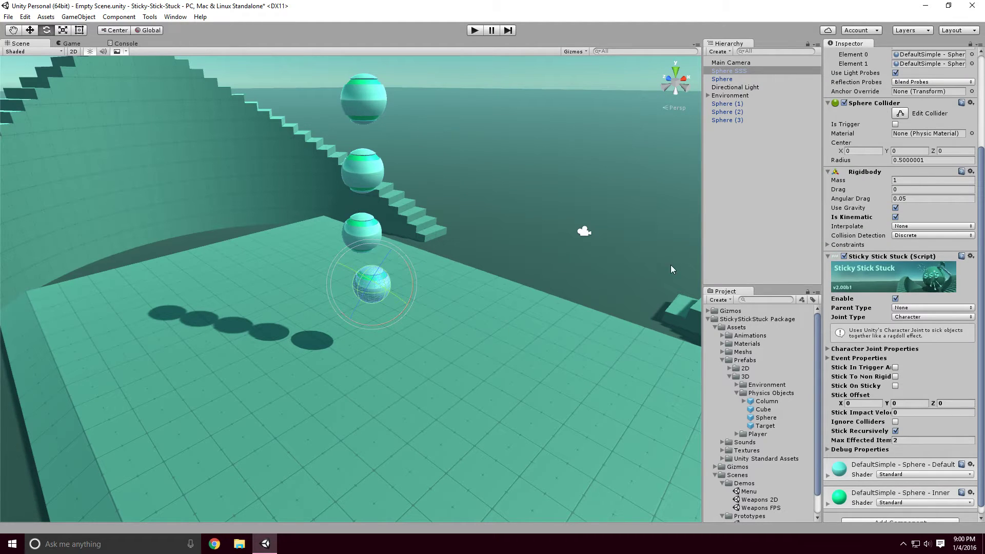
Expand and examine the Character Joint Properties in Sphere SSS's Sticky Stick Stuck component
{"action": "left_click", "coordinate": [828, 349]}
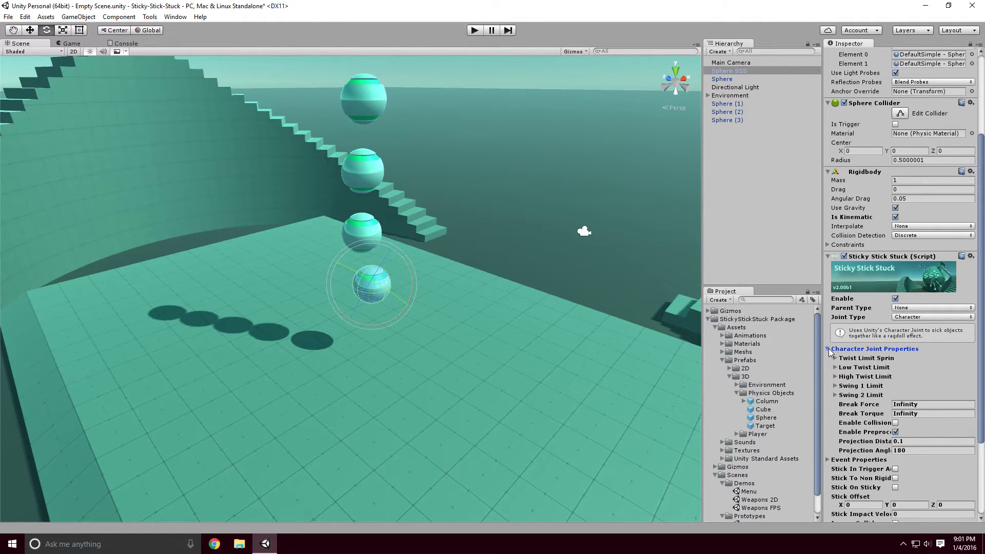
{"action": "left_click", "coordinate": [911, 317]}
{"action": "left_click", "coordinate": [919, 351]}
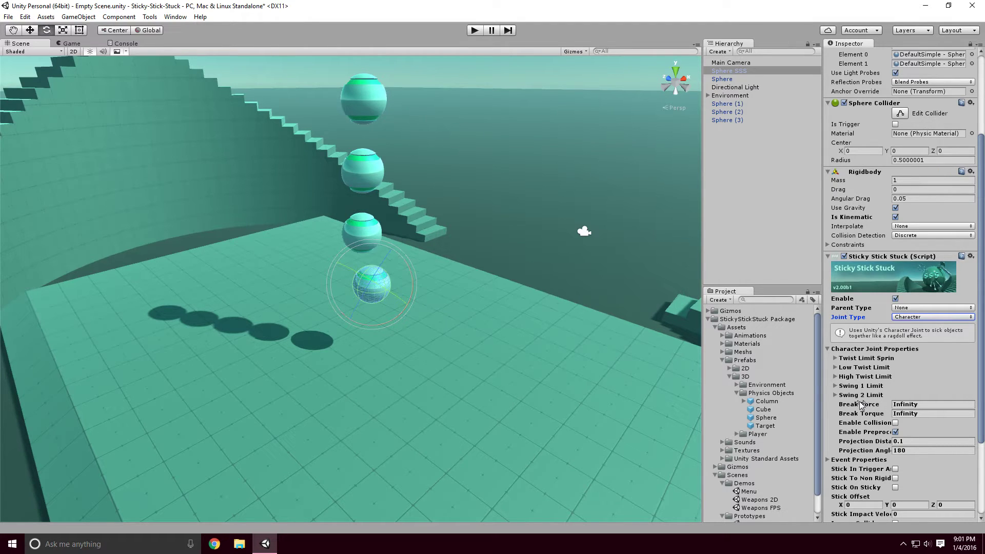
Switch Joint Type to Fixed and examine the Break Force and Break Torque fields in Fixed Joint Properties
{"action": "left_click", "coordinate": [901, 318]}
{"action": "left_click", "coordinate": [916, 339]}
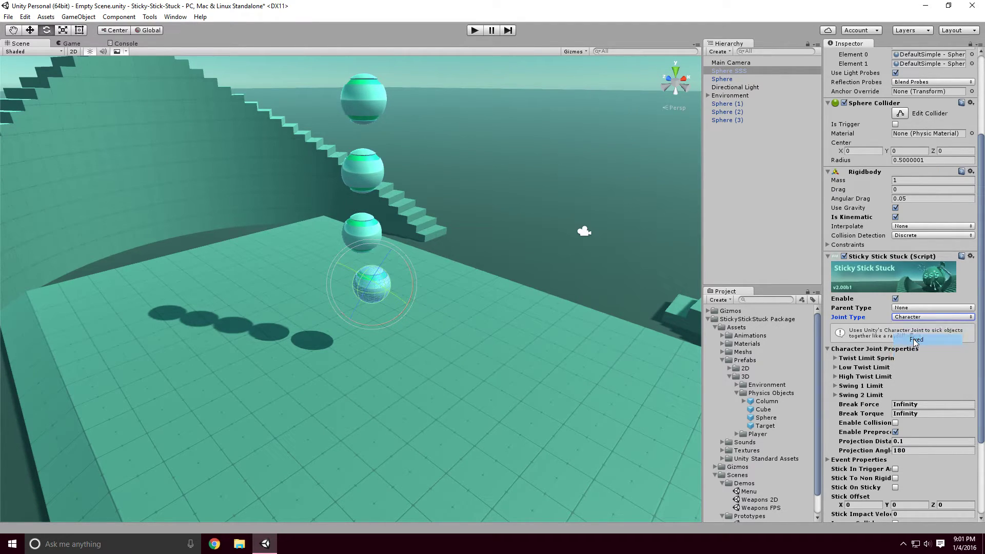
{"action": "left_click", "coordinate": [924, 359]}
{"action": "left_click", "coordinate": [929, 368]}
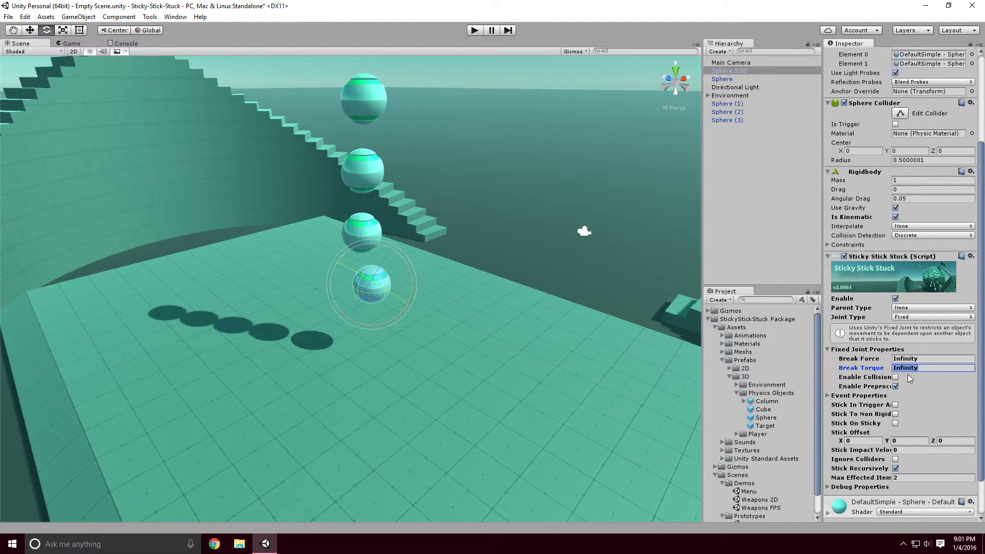
{"action": "left_click", "coordinate": [920, 359]}
{"action": "left_click", "coordinate": [922, 368]}
{"action": "left_click", "coordinate": [829, 349]}
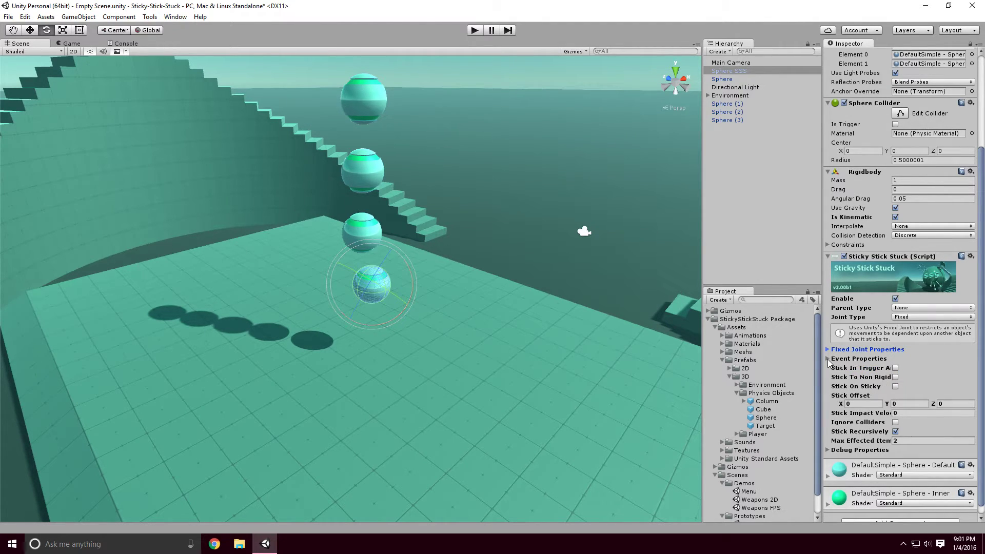
Examine the On Stick Handler and On Stick Break lists in Event Properties, and collapse the section
{"action": "left_click", "coordinate": [828, 359]}
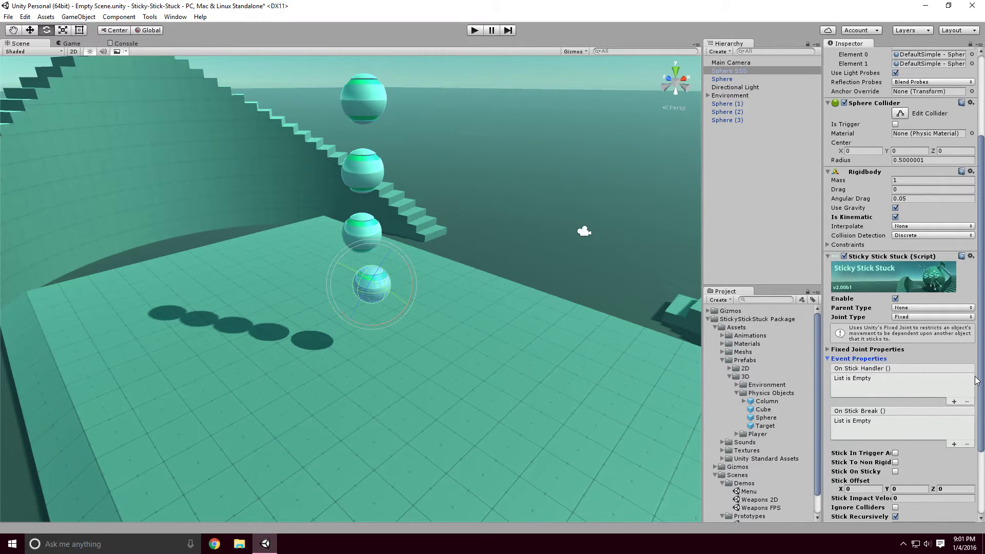
{"action": "left_click_drag", "start_coordinate": [980, 380], "coordinate": [981, 397]}
{"action": "scroll", "coordinate": [981, 398], "scroll_direction": "down", "scroll_amount": 1}
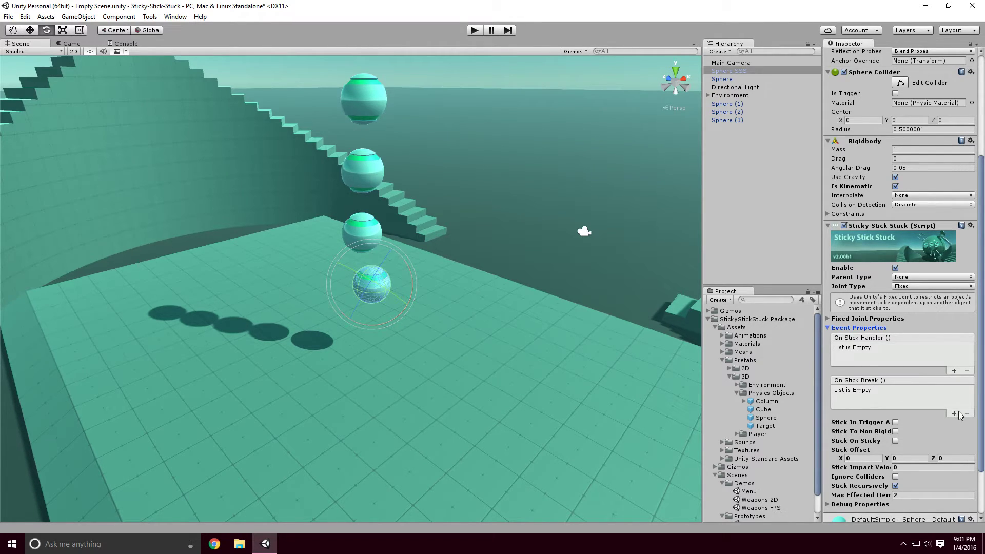
{"action": "left_click", "coordinate": [827, 327]}
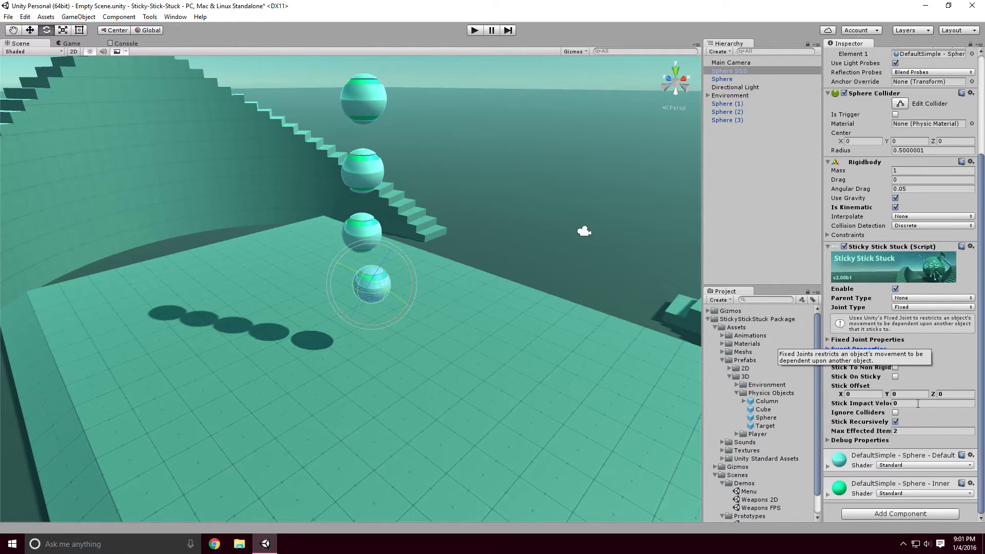
Set Joint Type to Spring on Sphere SSS and briefly test-run the scene
{"action": "left_click", "coordinate": [922, 308]}
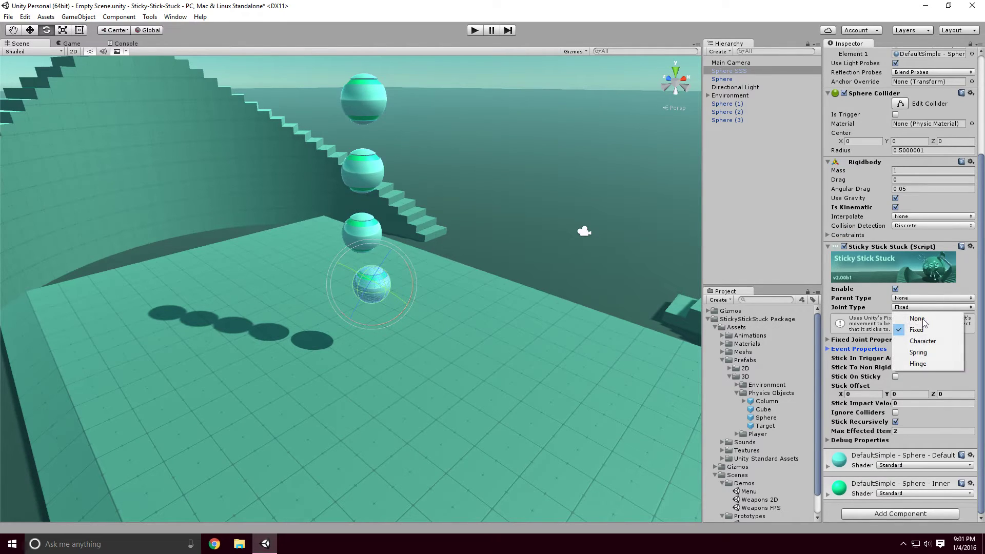
{"action": "left_click", "coordinate": [919, 353]}
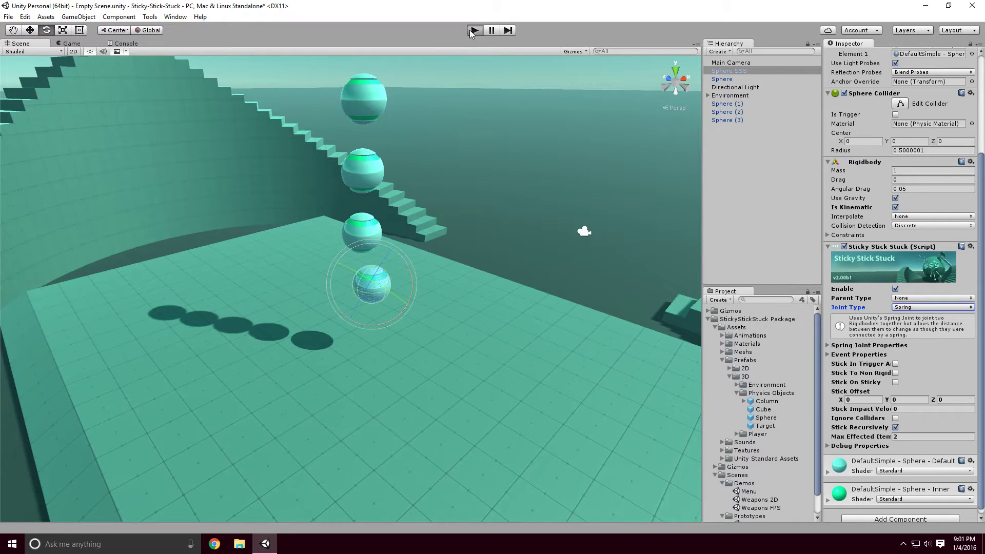
{"action": "left_click", "coordinate": [473, 30]}
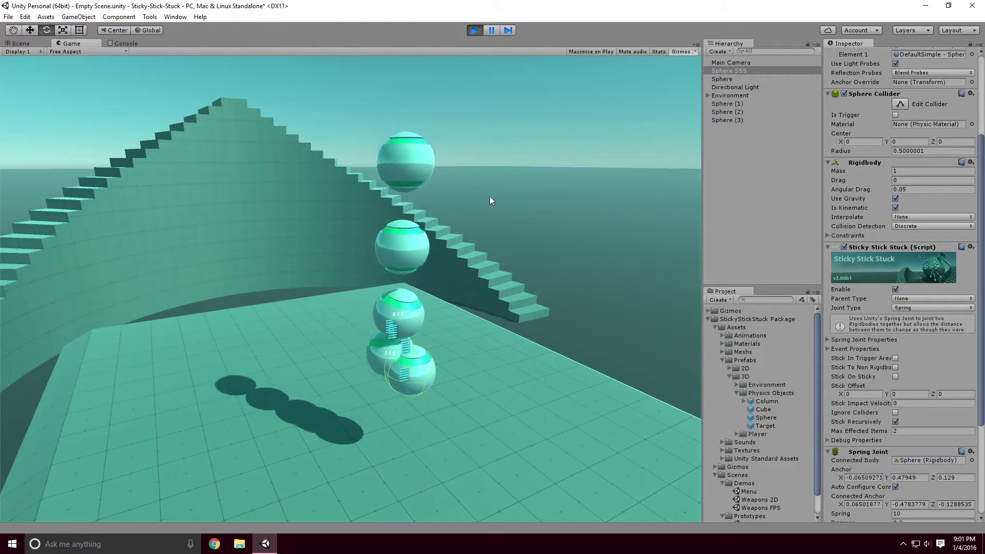
{"action": "left_click", "coordinate": [474, 30]}
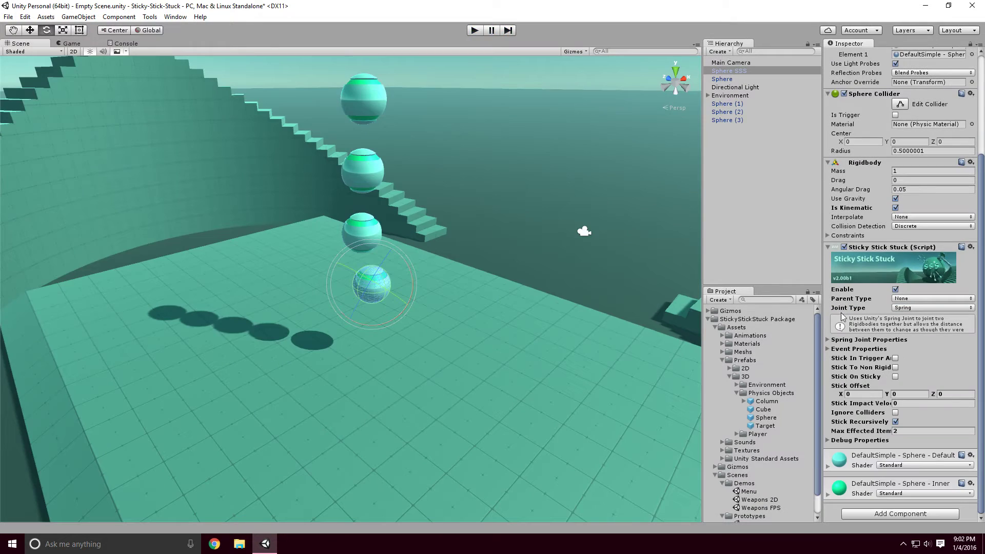
Turn on Enable Collision in Spring Joint Properties and start a test run
{"action": "left_click", "coordinate": [827, 347]}
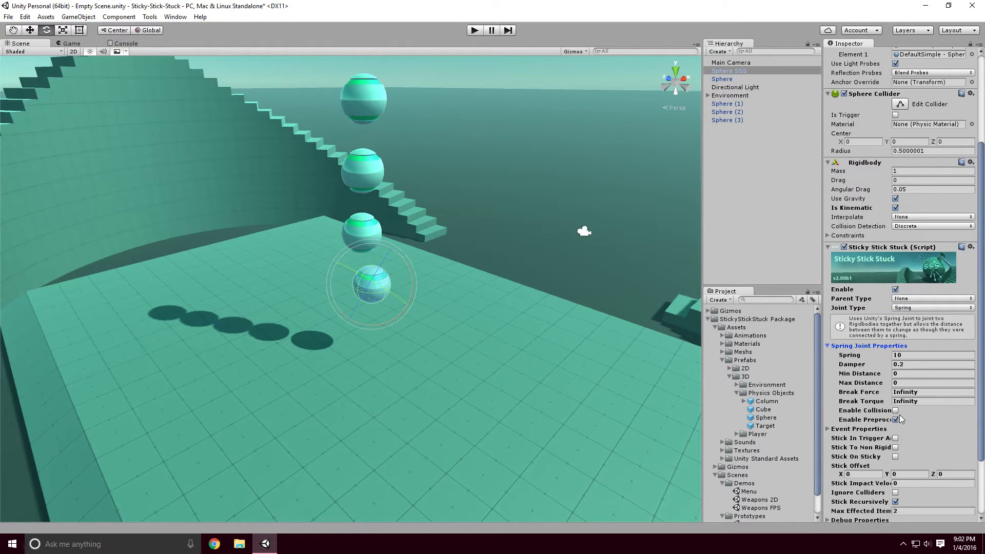
{"action": "left_click", "coordinate": [895, 411]}
{"action": "left_click_drag", "start_coordinate": [432, 311], "coordinate": [451, 181], "text": "alt"}
{"action": "key", "text": "ctrl+p"}
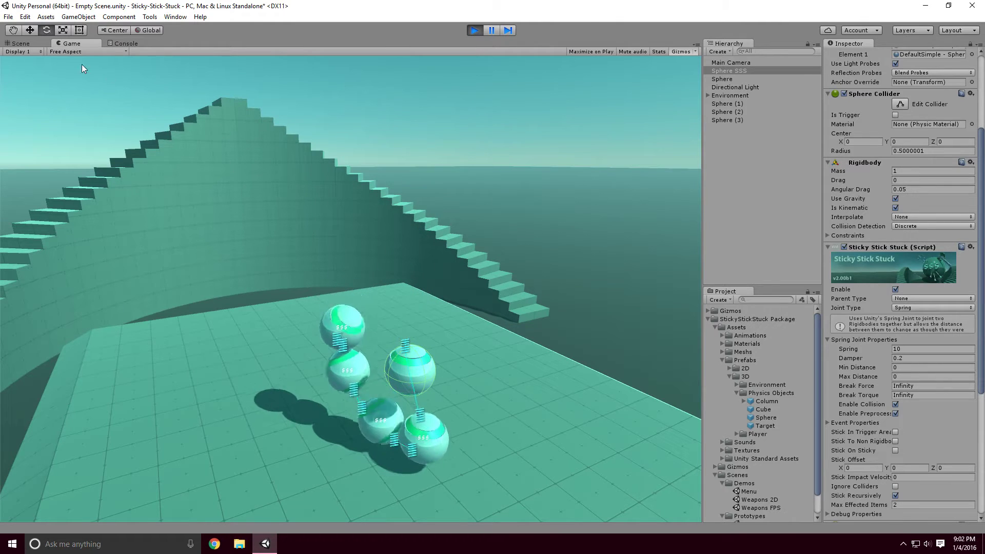
Raise Sphere SSS high above the floor in the Scene view during the run to stretch the spring-joined chain
{"action": "left_click", "coordinate": [21, 44]}
{"action": "left_click_drag", "start_coordinate": [299, 319], "coordinate": [494, 36], "text": "alt"}
{"action": "left_click_drag", "start_coordinate": [530, 218], "coordinate": [598, 431], "text": "alt"}
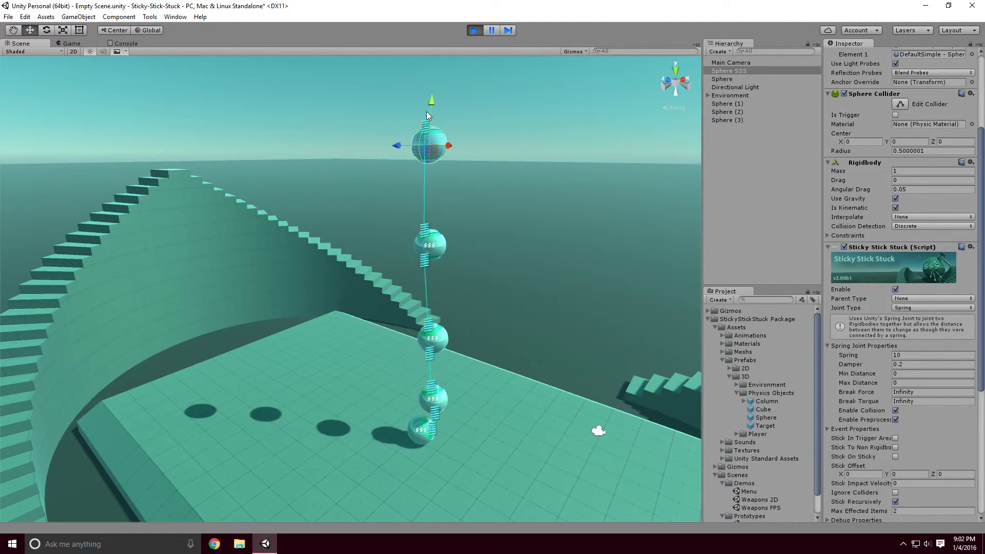
Release the spring-joined spheres by turning off Enable on Sphere SSS, and stop the run
{"action": "scroll", "coordinate": [886, 355], "scroll_direction": "up", "scroll_amount": 3}
{"action": "left_click", "coordinate": [887, 353]}
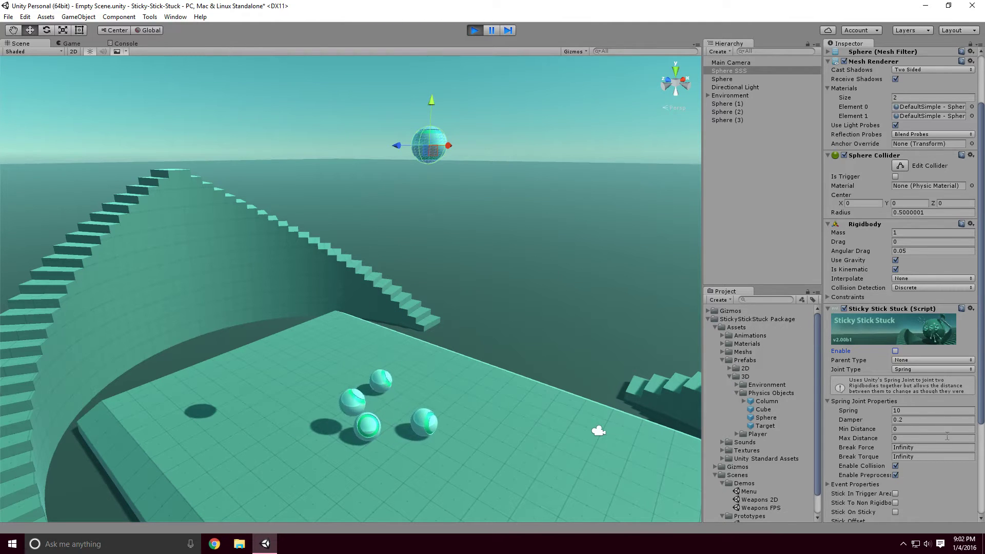
{"action": "scroll", "coordinate": [894, 444], "scroll_direction": "down", "scroll_amount": 7}
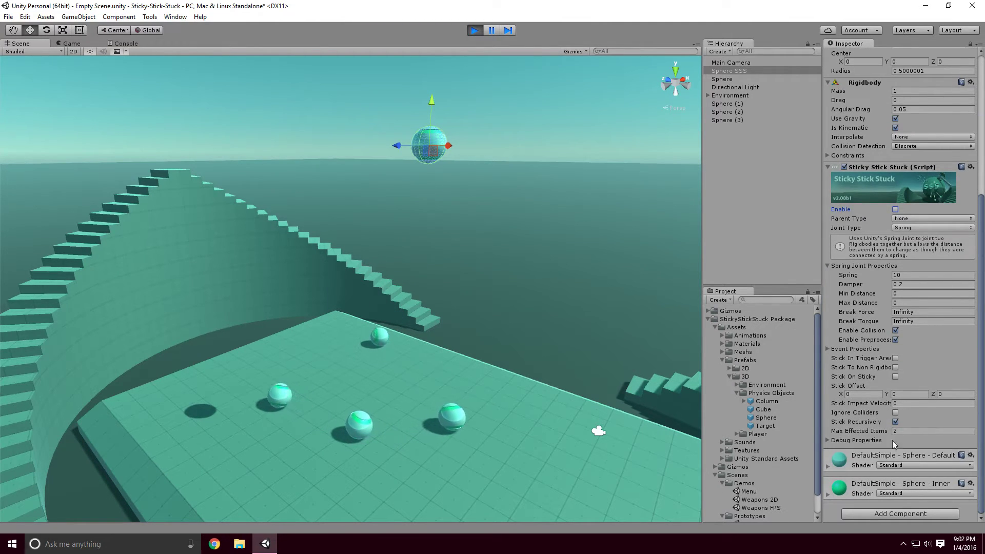
{"action": "key", "text": "ctrl+p"}
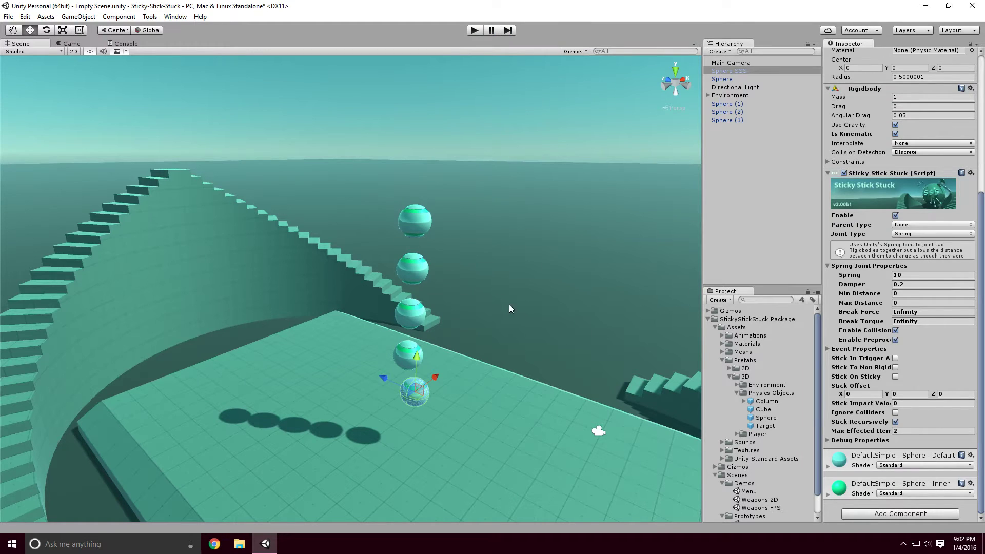
Move Sphere SSS up and away from beneath the other spheres to beside the upper part of their column
{"action": "scroll", "coordinate": [509, 309], "scroll_direction": "up", "scroll_amount": 6}
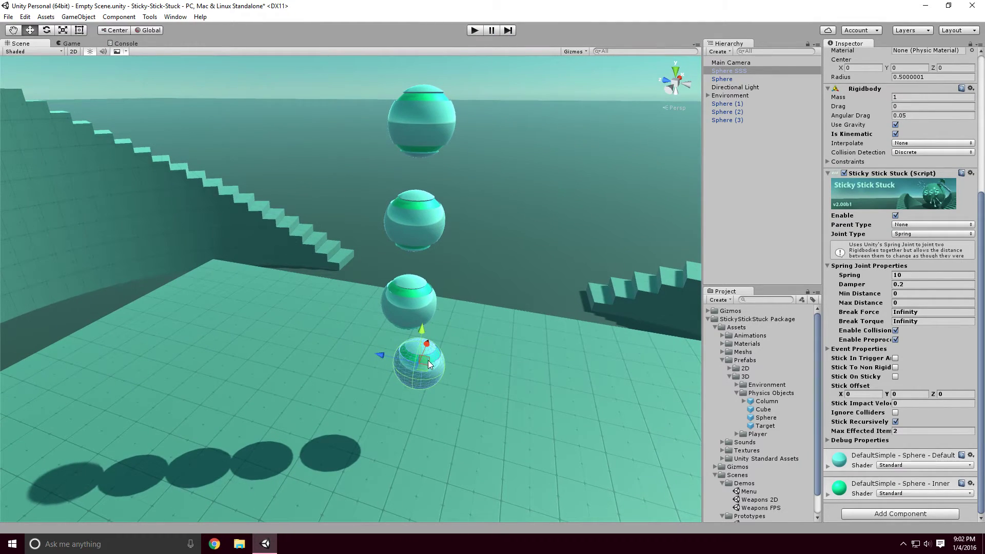
{"action": "left_click_drag", "start_coordinate": [426, 361], "coordinate": [539, 194]}
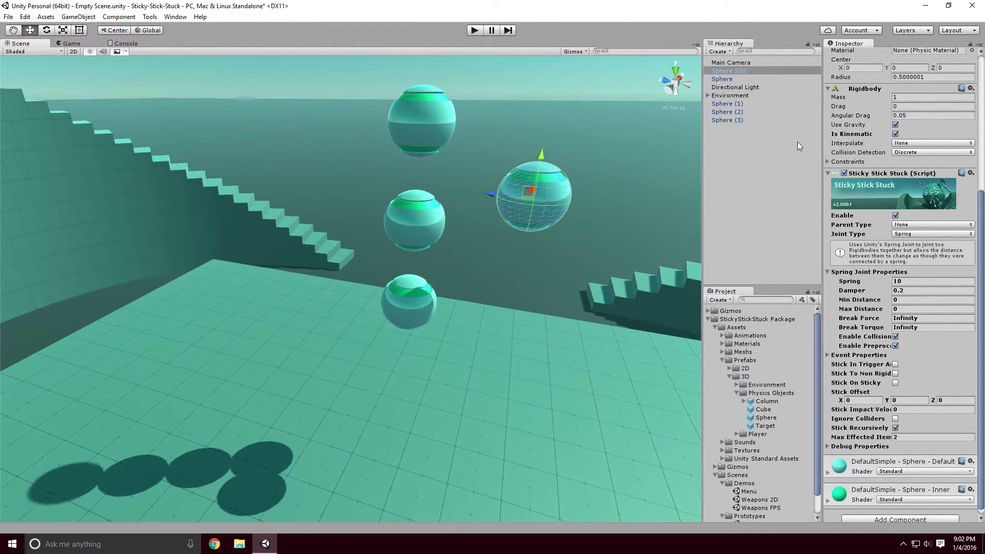
Enlarge Sphere SSS by setting its Transform scale to 2 on X, Y and Z
{"action": "scroll", "coordinate": [876, 137], "scroll_direction": "up", "scroll_amount": 5}
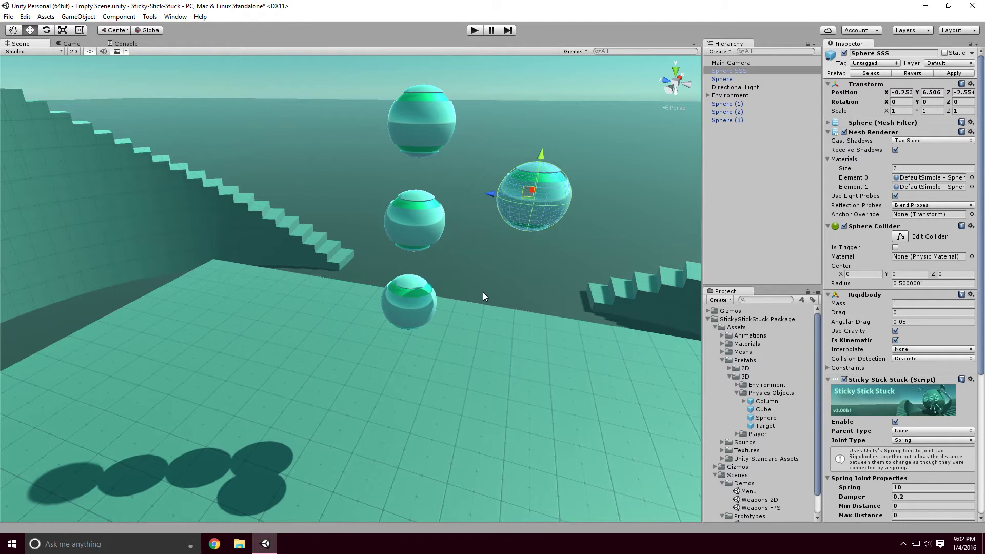
{"action": "left_click_drag", "start_coordinate": [384, 230], "coordinate": [584, 245], "text": "alt"}
{"action": "left_click", "coordinate": [885, 112]}
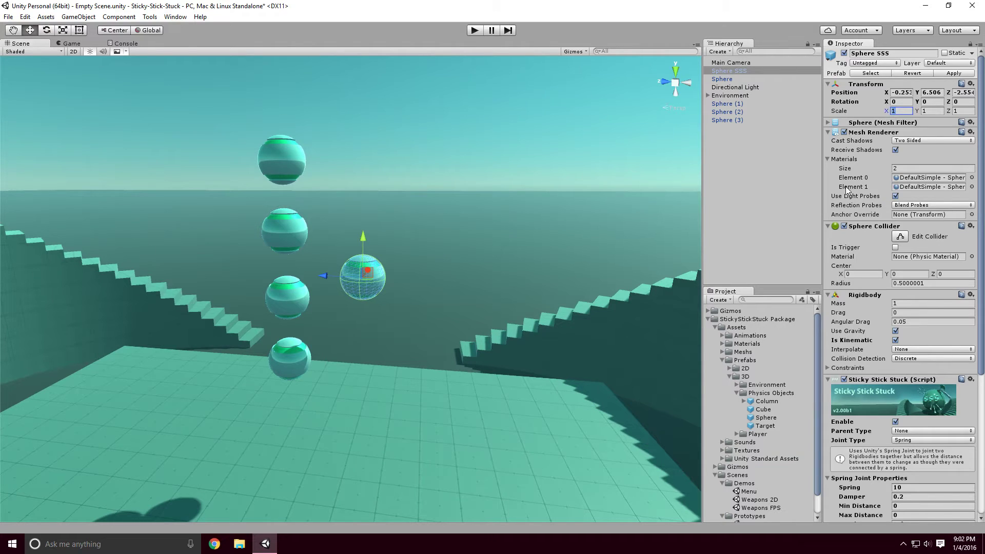
{"action": "type", "text": "2"}
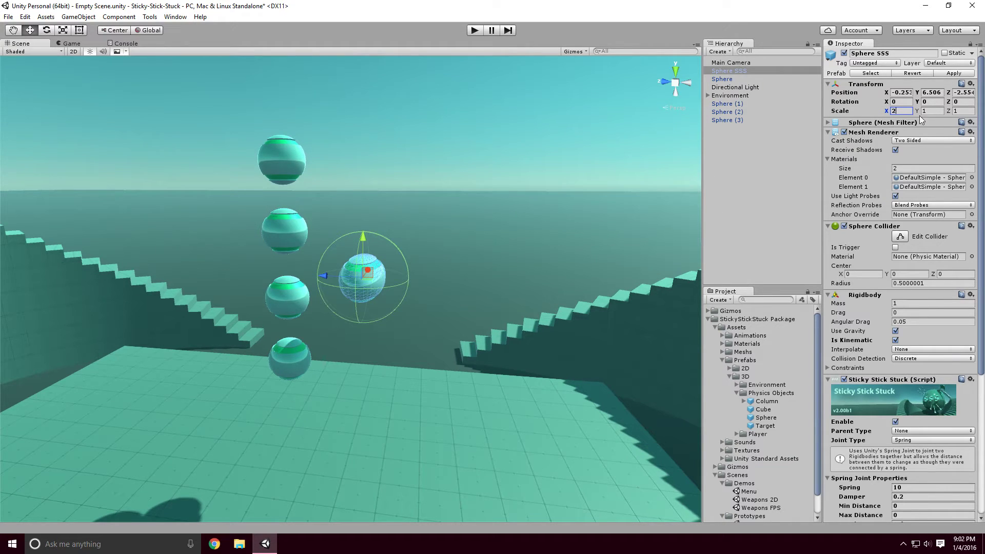
{"action": "type", "text": "2"}
{"action": "key", "text": "Tab"}
{"action": "type", "text": "2"}
Move Sphere and Sphere (1) out of the column to sit side by side just below the enlarged Sphere SSS
{"action": "scroll", "coordinate": [518, 267], "scroll_direction": "up", "scroll_amount": 5}
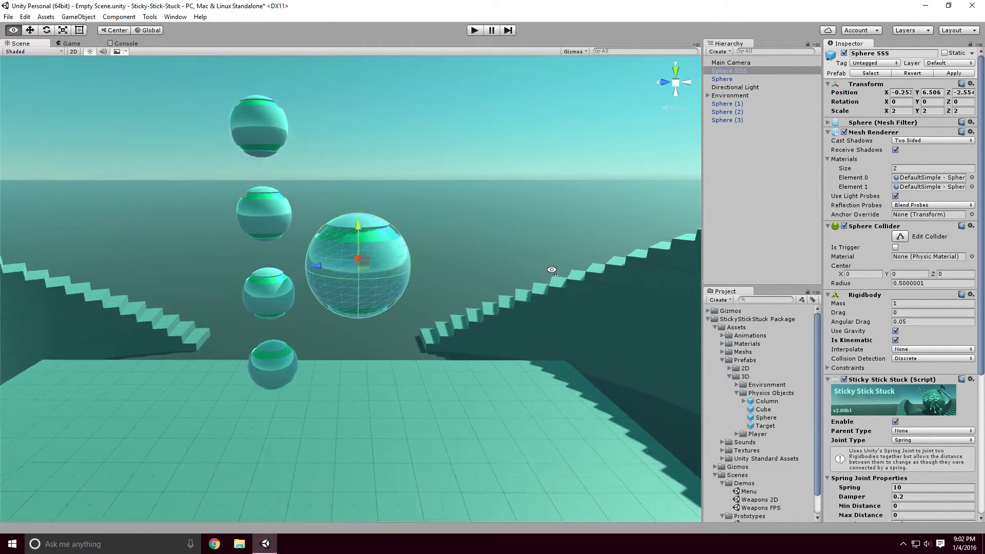
{"action": "left_click", "coordinate": [262, 379]}
{"action": "left_click_drag", "start_coordinate": [265, 386], "coordinate": [316, 352]}
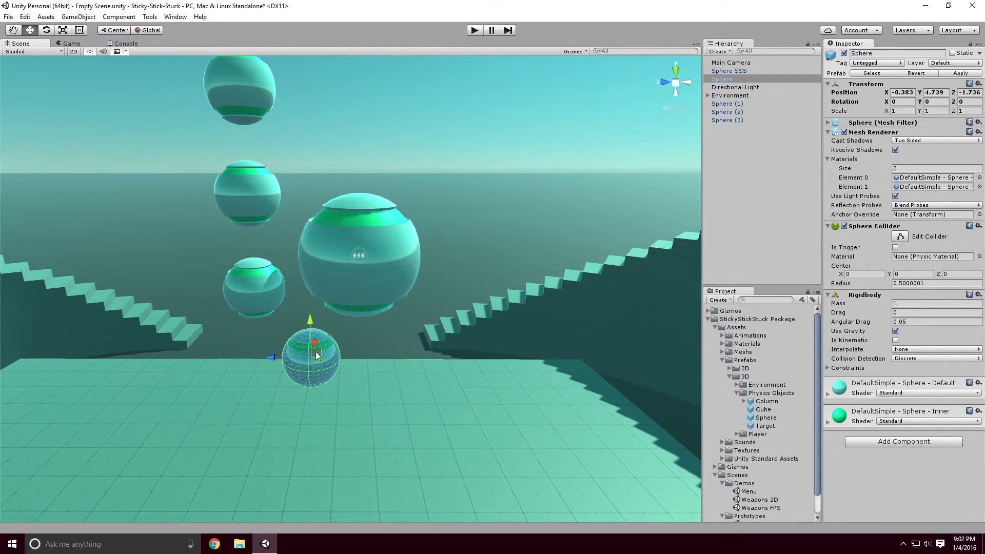
{"action": "left_click", "coordinate": [256, 303]}
{"action": "left_click_drag", "start_coordinate": [267, 288], "coordinate": [231, 194]}
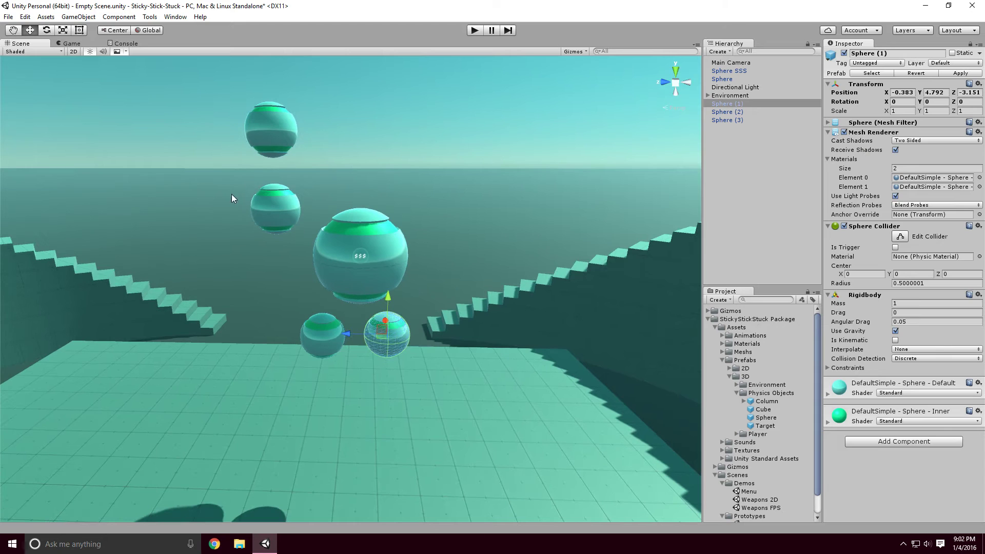
Move Sphere (2) above Sphere SSS, and duplicate Sphere (3) to form a diagonal pair up and left of Sphere SSS
{"action": "left_click", "coordinate": [283, 214]}
{"action": "left_click_drag", "start_coordinate": [291, 201], "coordinate": [371, 151]}
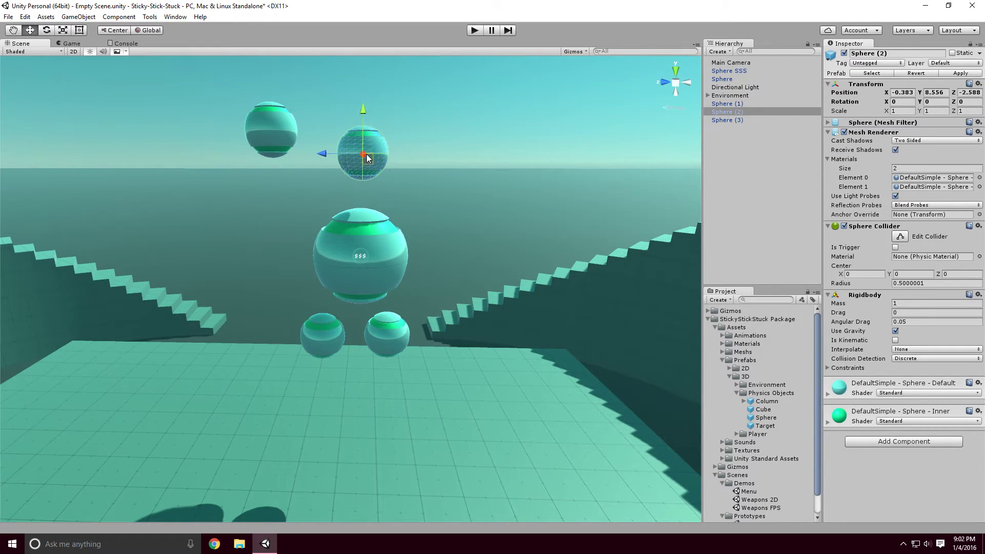
{"action": "left_click", "coordinate": [272, 140]}
{"action": "left_click_drag", "start_coordinate": [277, 134], "coordinate": [242, 118]}
{"action": "key", "text": "ctrl+d"}
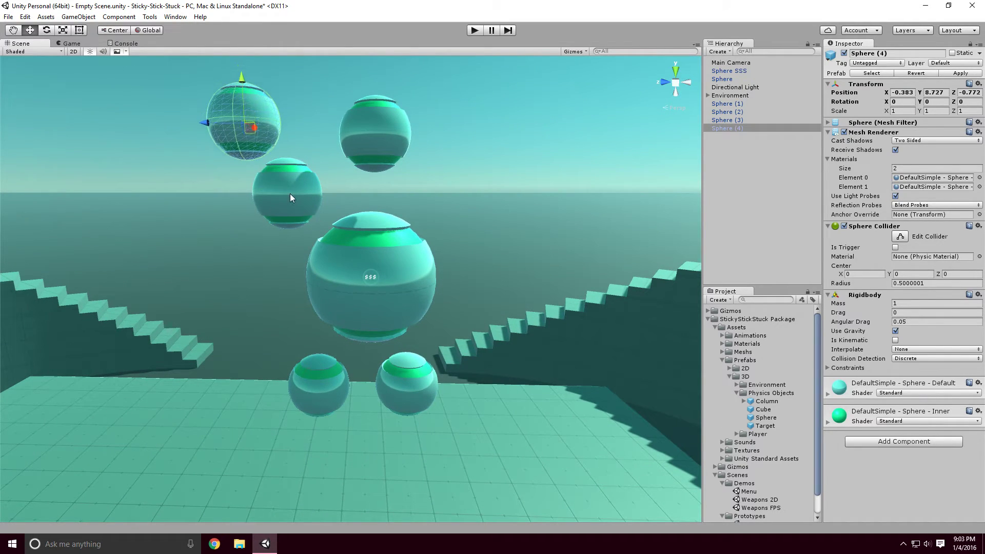
Duplicate the diagonal pair, Sphere (3) and Sphere (4), and move the copies along Z to the opposite side above Sphere SSS
{"action": "left_click", "coordinate": [291, 193]}
{"action": "left_click", "coordinate": [241, 121], "text": "shift"}
{"action": "key", "text": "ctrl+d"}
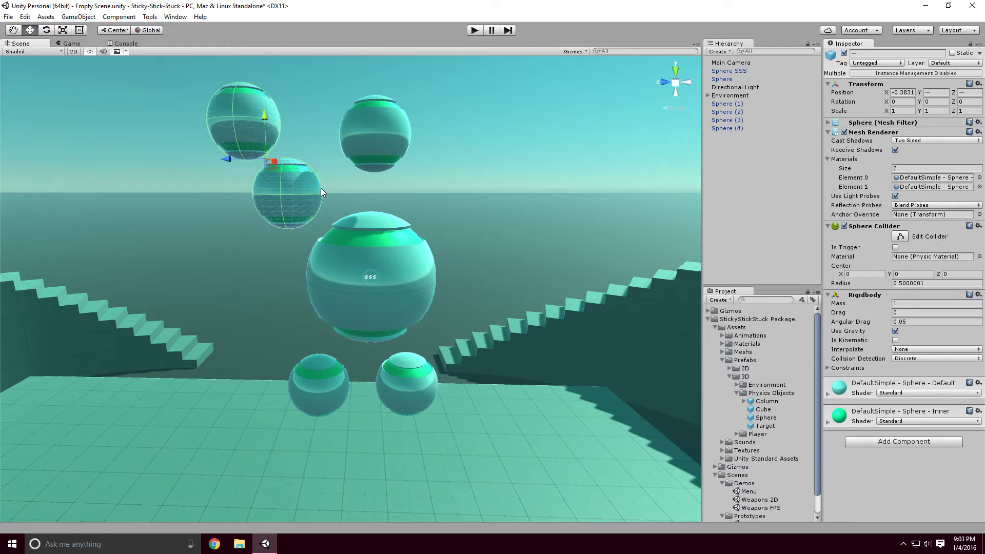
{"action": "left_click_drag", "start_coordinate": [227, 161], "coordinate": [523, 221]}
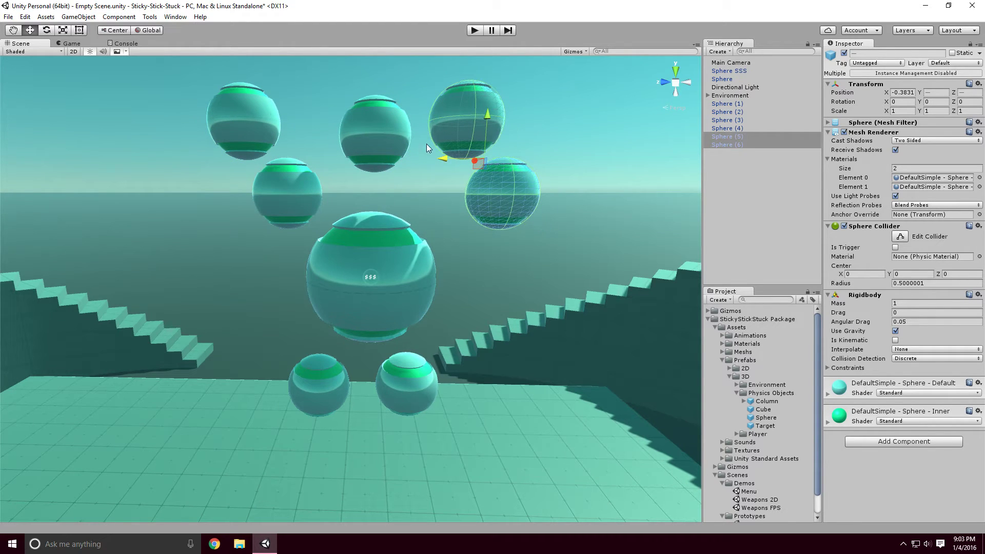
Adjust Sphere (5) and Sphere (6) so they lean outward as a diagonal pair up and right of Sphere SSS
{"action": "left_click", "coordinate": [506, 190]}
{"action": "left_click_drag", "start_coordinate": [467, 198], "coordinate": [410, 192]}
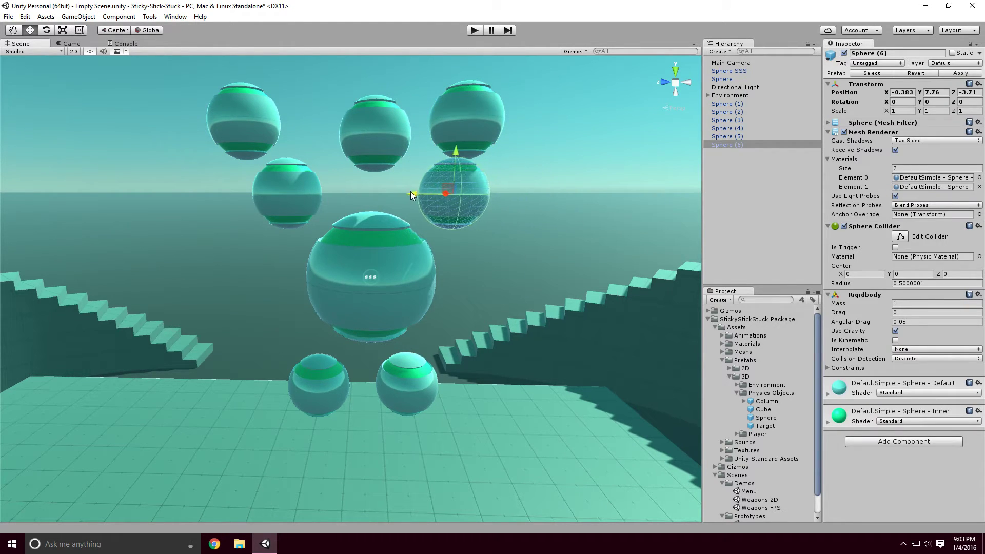
{"action": "left_click", "coordinate": [464, 107]}
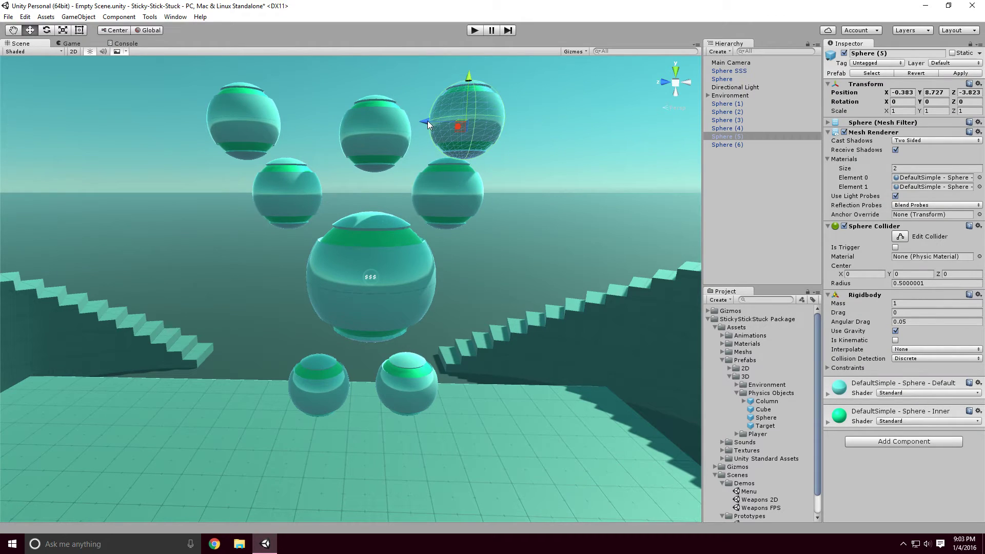
{"action": "left_click_drag", "start_coordinate": [428, 121], "coordinate": [448, 123]}
{"action": "left_click", "coordinate": [467, 201]}
{"action": "left_click", "coordinate": [503, 124]}
{"action": "left_click_drag", "start_coordinate": [485, 127], "coordinate": [492, 123]}
{"action": "left_click", "coordinate": [441, 208]}
{"action": "left_click_drag", "start_coordinate": [452, 203], "coordinate": [451, 195]}
Nudge Sphere (3) and Sphere (4) slightly downward to balance the upper-left diagonal pair
{"action": "left_click", "coordinate": [290, 189]}
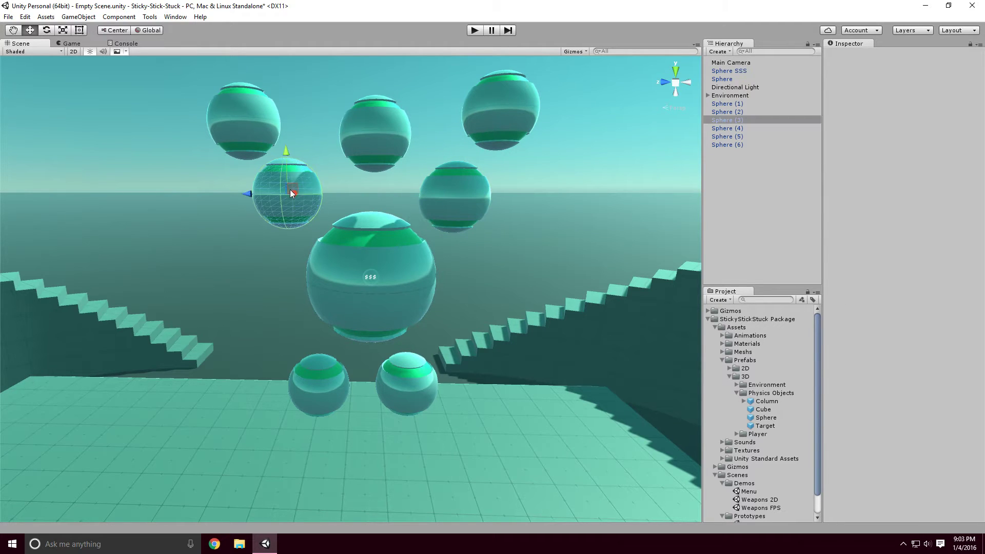
{"action": "left_click_drag", "start_coordinate": [292, 187], "coordinate": [299, 193]}
{"action": "left_click", "coordinate": [244, 157]}
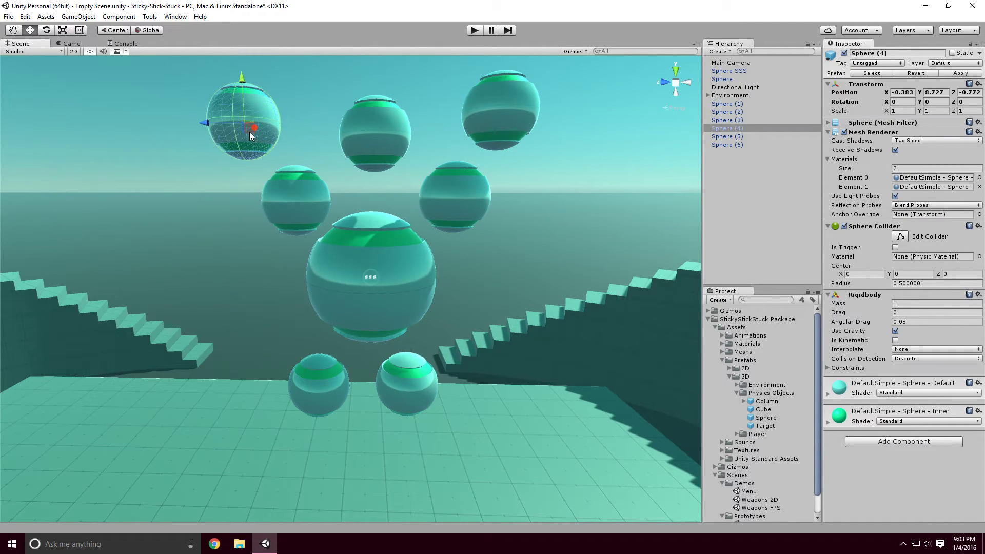
{"action": "left_click_drag", "start_coordinate": [249, 132], "coordinate": [250, 136]}
Raise the two spheres beneath Sphere SSS slightly and spread them farther apart
{"action": "left_click", "coordinate": [337, 399]}
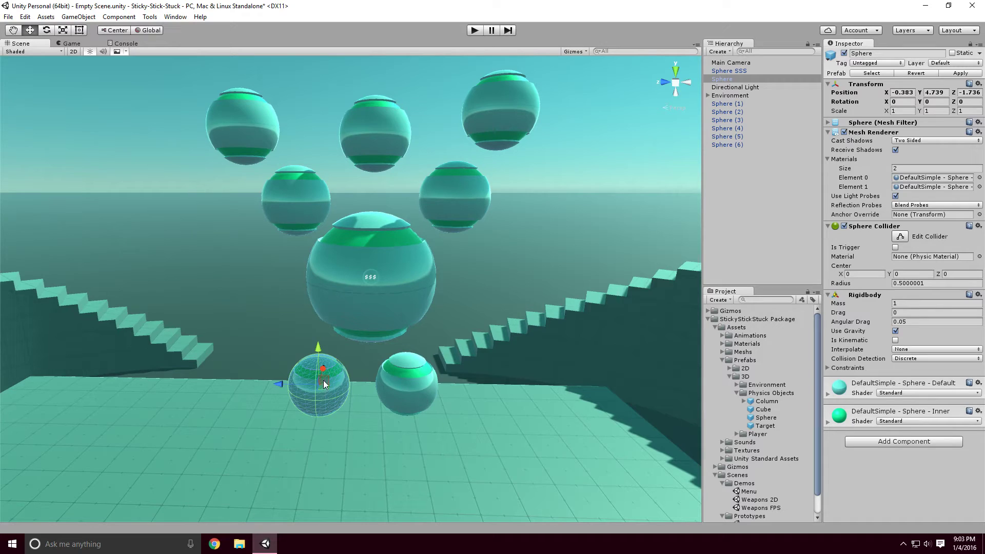
{"action": "left_click_drag", "start_coordinate": [324, 384], "coordinate": [319, 365]}
{"action": "left_click", "coordinate": [405, 383]}
{"action": "left_click_drag", "start_coordinate": [411, 378], "coordinate": [414, 374]}
Duplicate the two spheres beneath Sphere SSS and place the copies directly below the originals
{"action": "left_click", "coordinate": [306, 380], "text": "shift"}
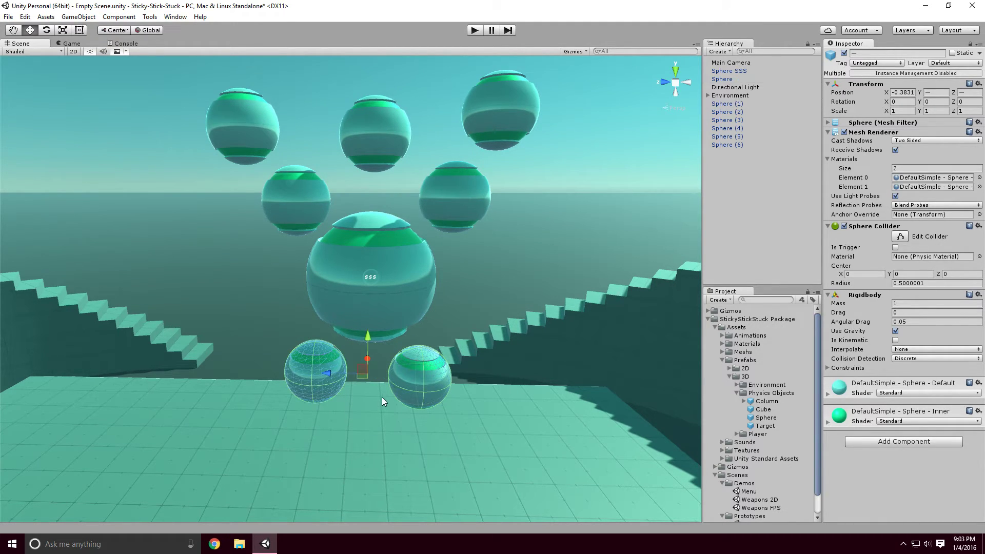
{"action": "key", "text": "ctrl+d"}
{"action": "left_click_drag", "start_coordinate": [369, 339], "coordinate": [368, 412]}
{"action": "left_click_drag", "start_coordinate": [525, 257], "coordinate": [525, 257], "text": "alt"}
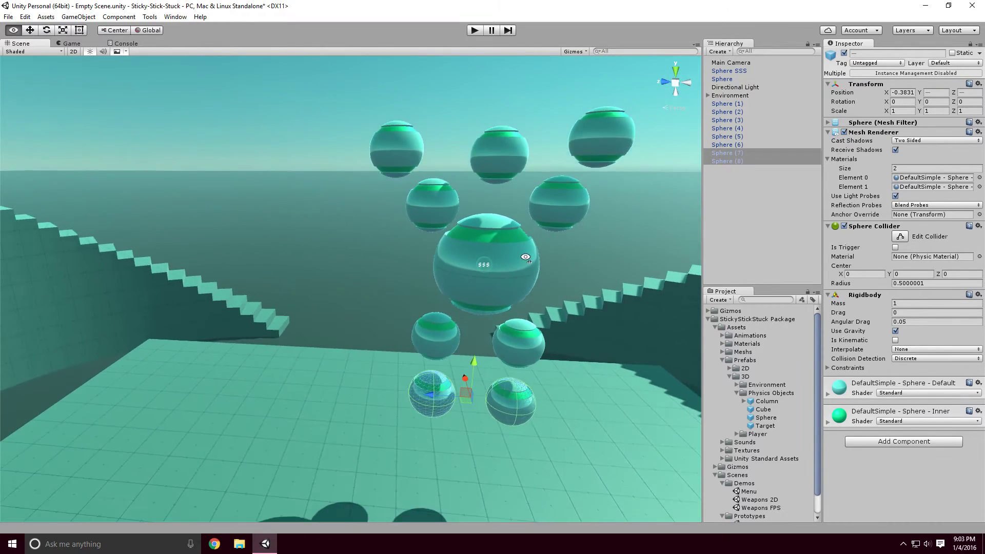
Turn off Is Kinematic in the Rigidbody of Sphere SSS
{"action": "scroll", "coordinate": [525, 257], "scroll_direction": "down", "scroll_amount": 3}
{"action": "left_click", "coordinate": [362, 274]}
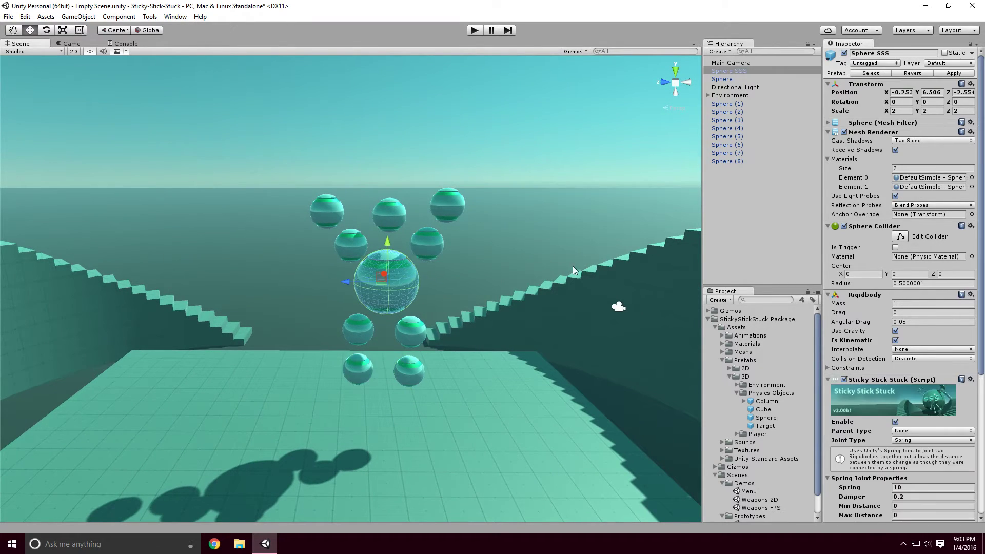
{"action": "left_click", "coordinate": [895, 340]}
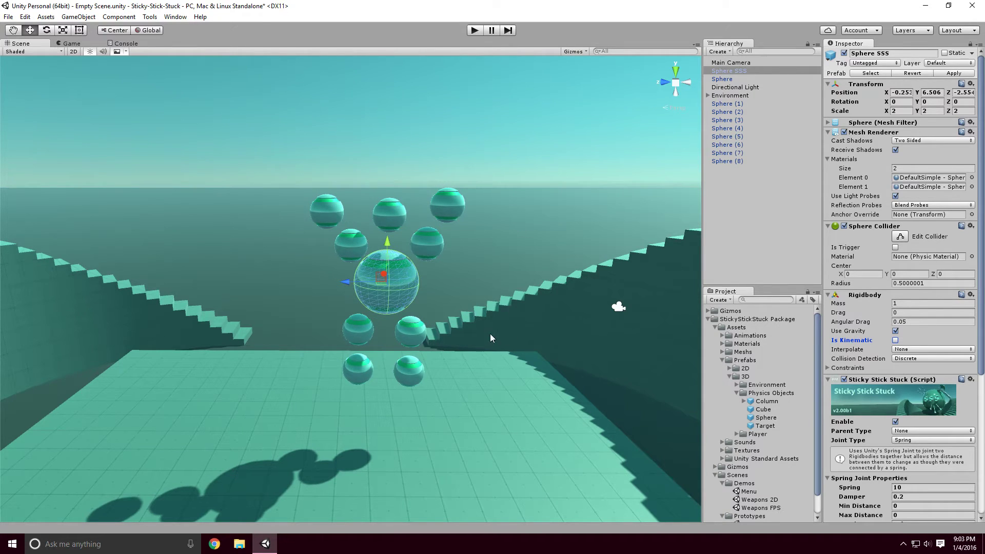
Change the Joint Type of Sticky Stick Stuck on Sphere SSS to Fixed
{"action": "scroll", "coordinate": [490, 338], "scroll_direction": "up", "scroll_amount": 3}
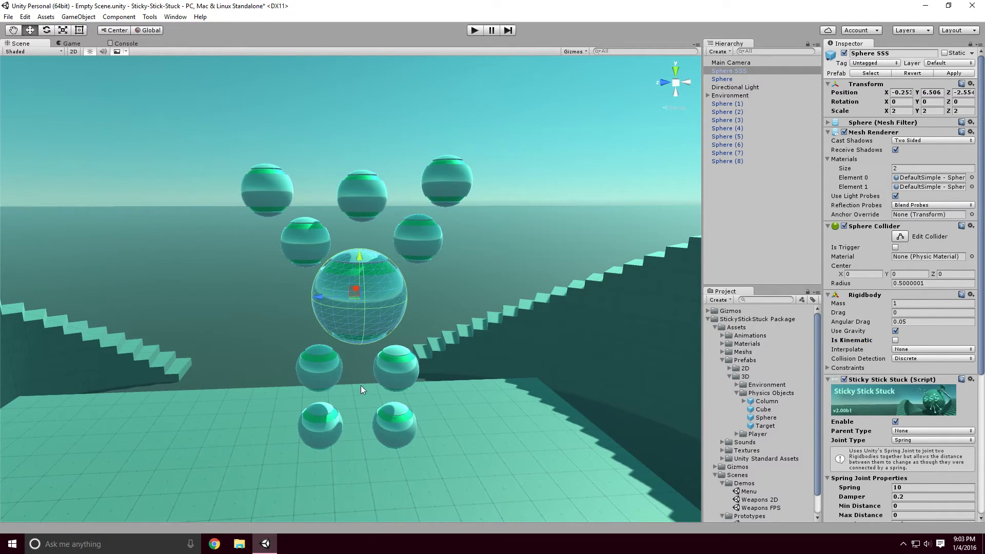
{"action": "scroll", "coordinate": [883, 351], "scroll_direction": "down", "scroll_amount": 5}
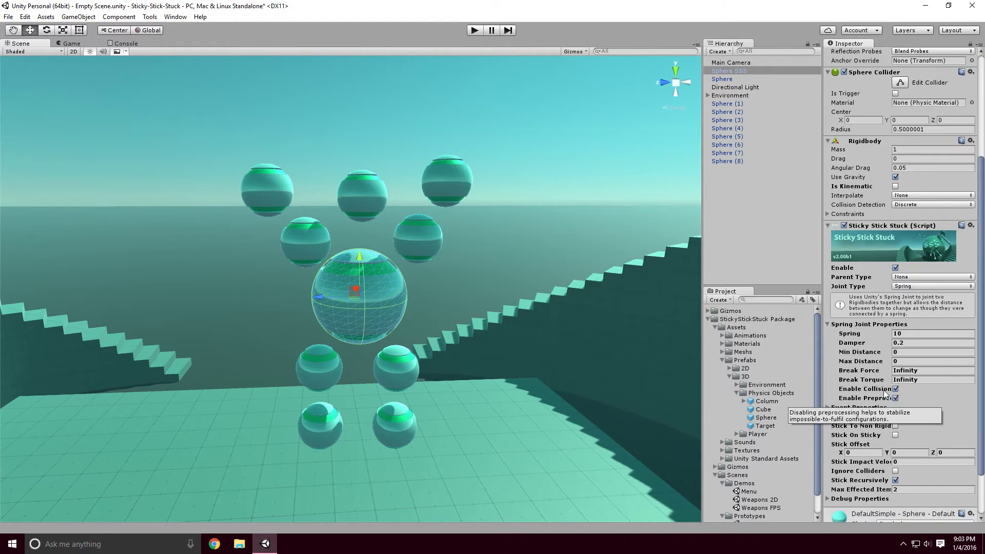
{"action": "left_click", "coordinate": [915, 228]}
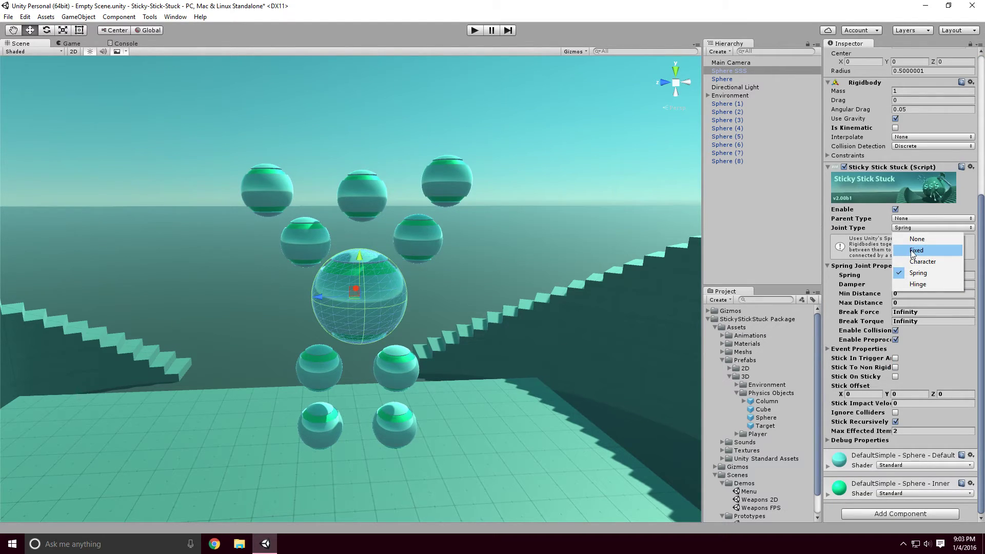
{"action": "left_click", "coordinate": [912, 250]}
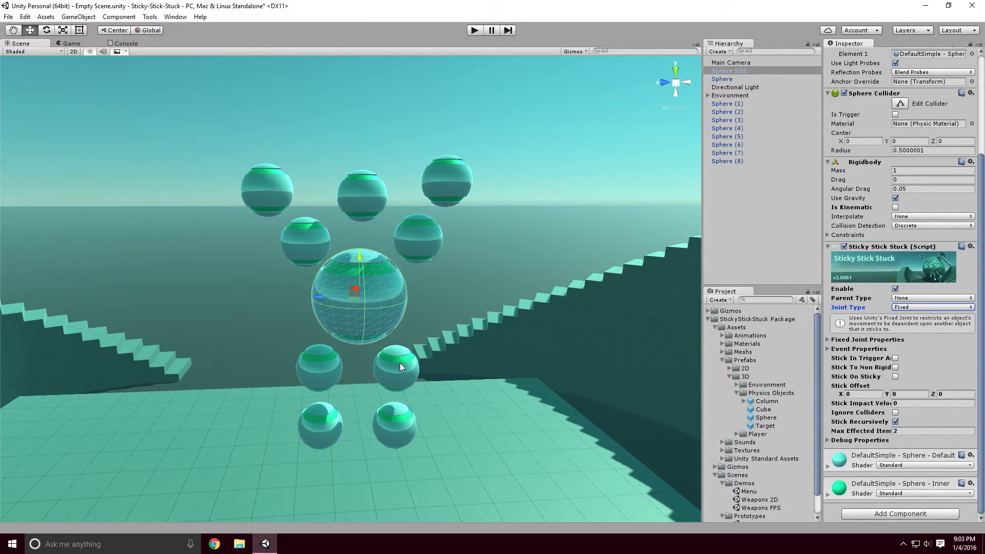
Set Max Effected Items to 5 and Parent Type to Parent On Stick on Sphere SSS
{"action": "left_click", "coordinate": [904, 431]}
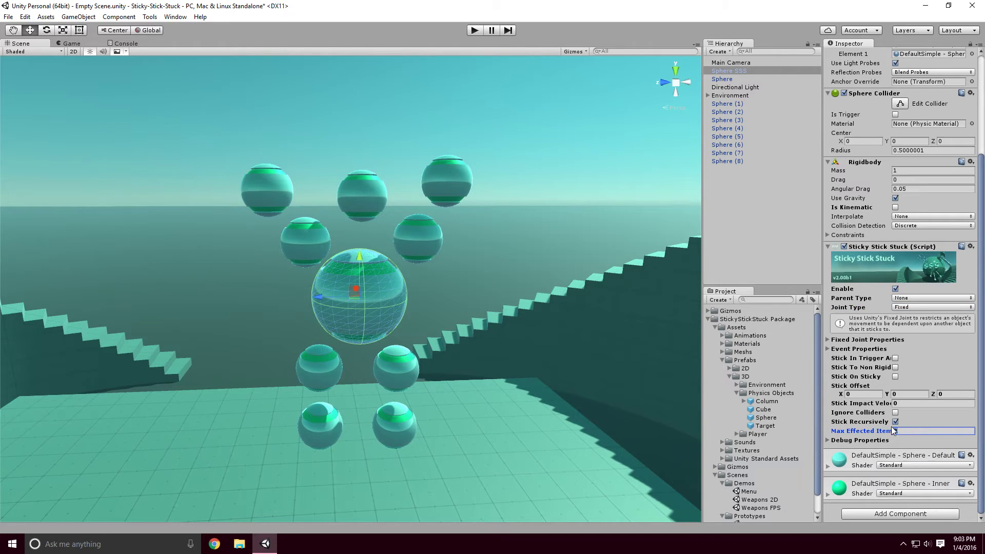
{"action": "type", "text": "5"}
{"action": "key", "text": "Tab"}
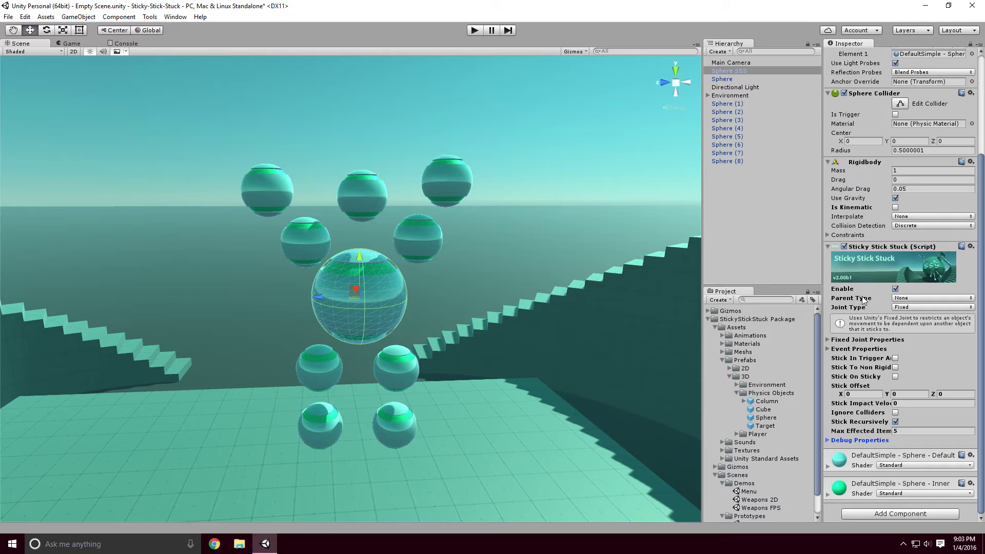
{"action": "left_click", "coordinate": [909, 299]}
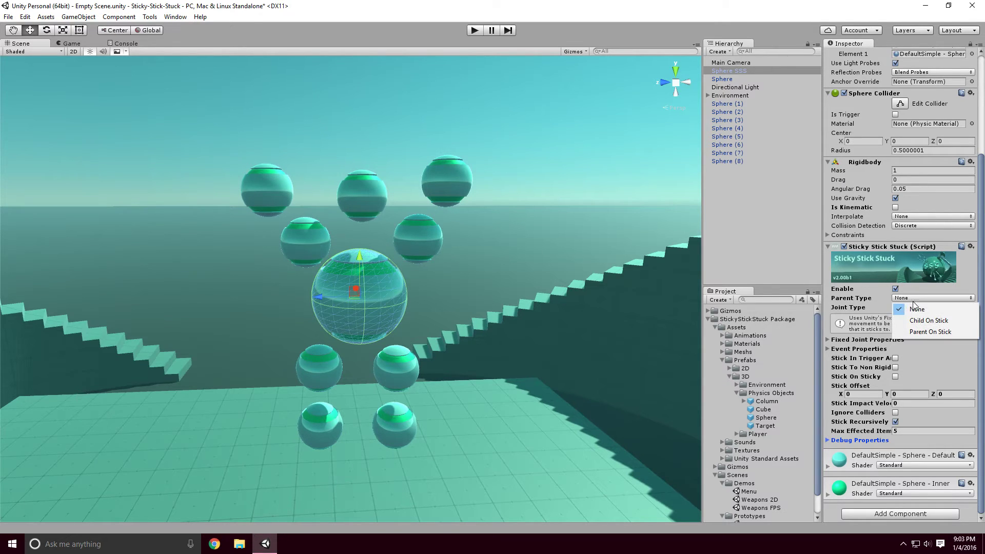
{"action": "left_click", "coordinate": [935, 330]}
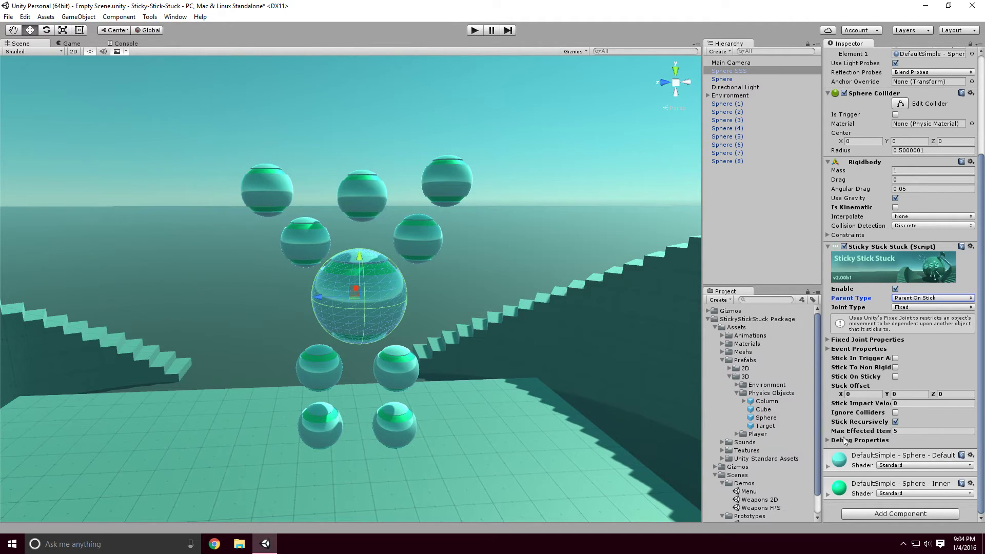
Align Main Camera to a Scene view framing all spheres and the floor, and test the sticking in a run before stopping it
{"action": "left_click_drag", "start_coordinate": [439, 77], "coordinate": [476, 171], "text": "alt"}
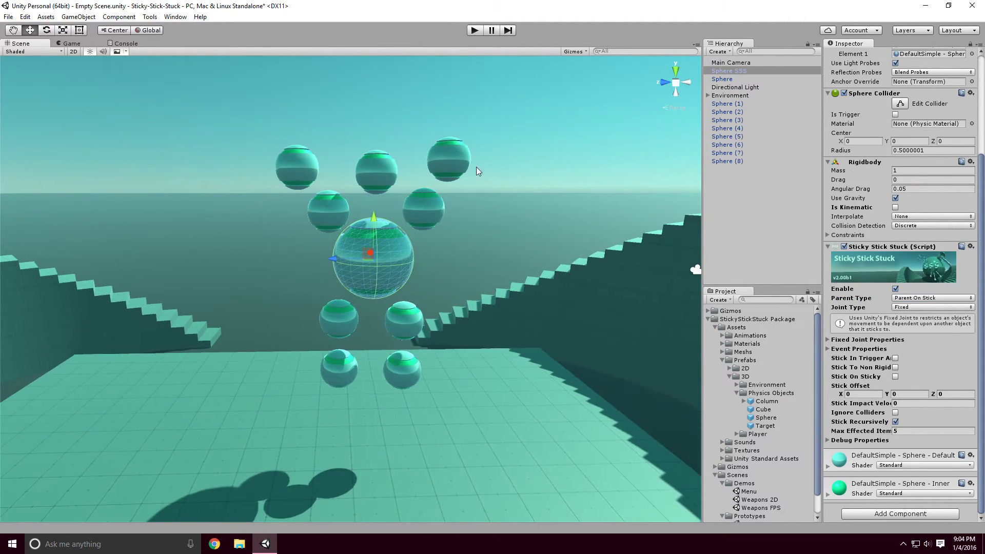
{"action": "left_click_drag", "start_coordinate": [477, 103], "coordinate": [485, 169], "text": "alt"}
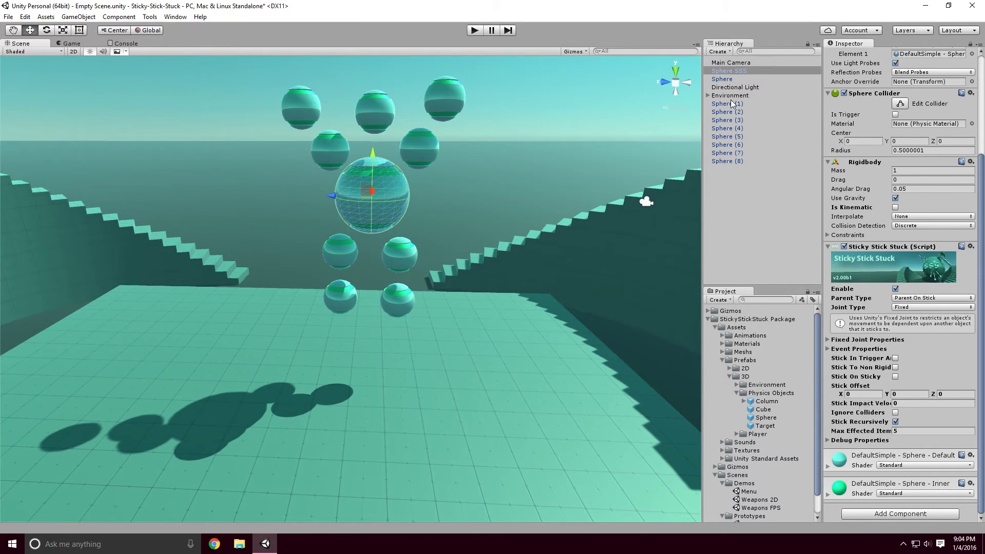
{"action": "left_click", "coordinate": [731, 62]}
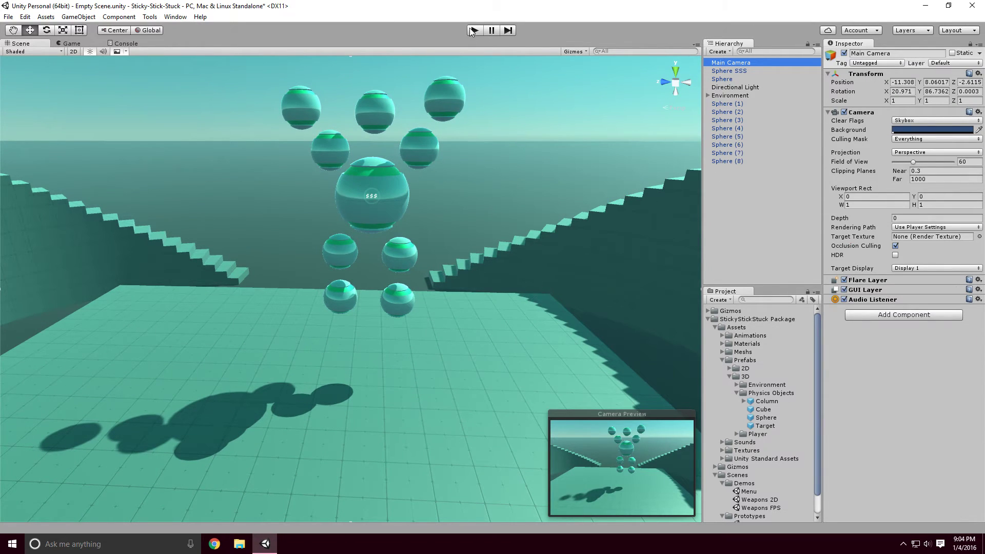
{"action": "left_click", "coordinate": [473, 30]}
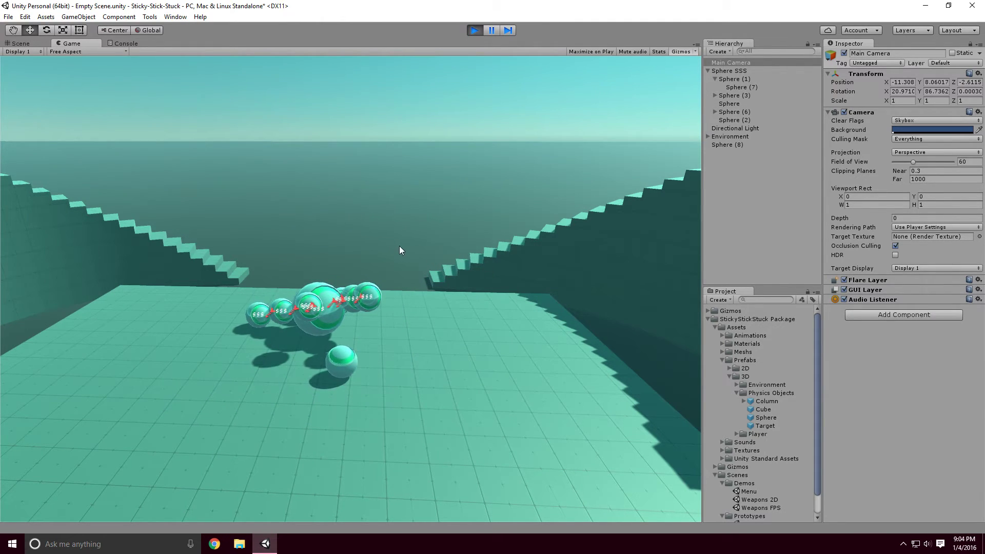
{"action": "left_click", "coordinate": [478, 31]}
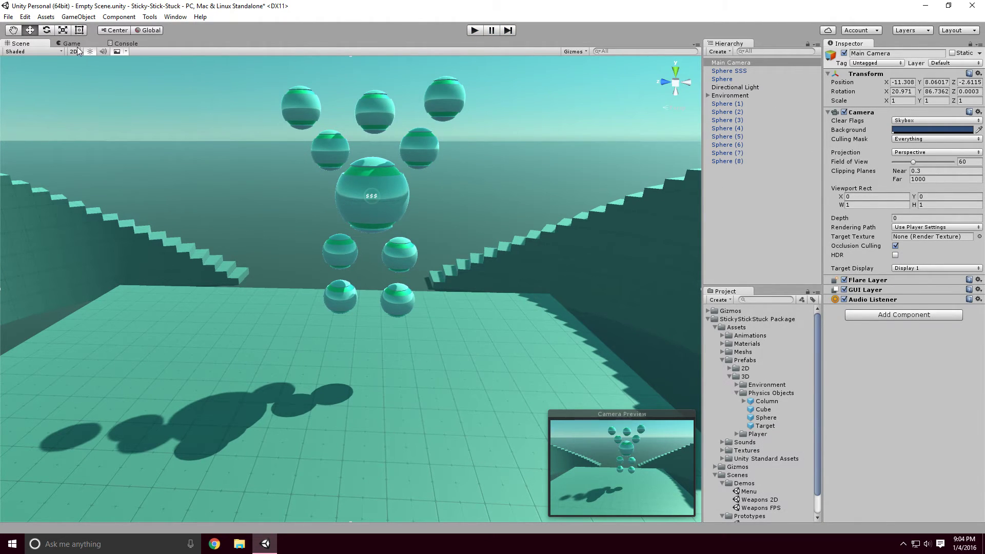
Turn on Ignore Colliders in the Sticky Stick Stuck script on Sphere SSS
{"action": "left_click", "coordinate": [377, 202]}
{"action": "scroll", "coordinate": [929, 418], "scroll_direction": "down", "scroll_amount": 5}
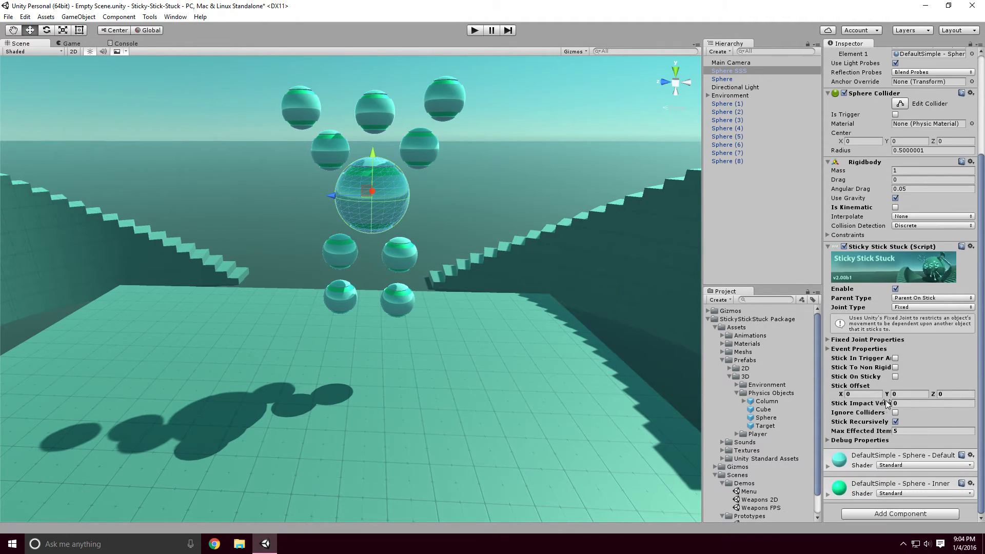
{"action": "left_click", "coordinate": [896, 413]}
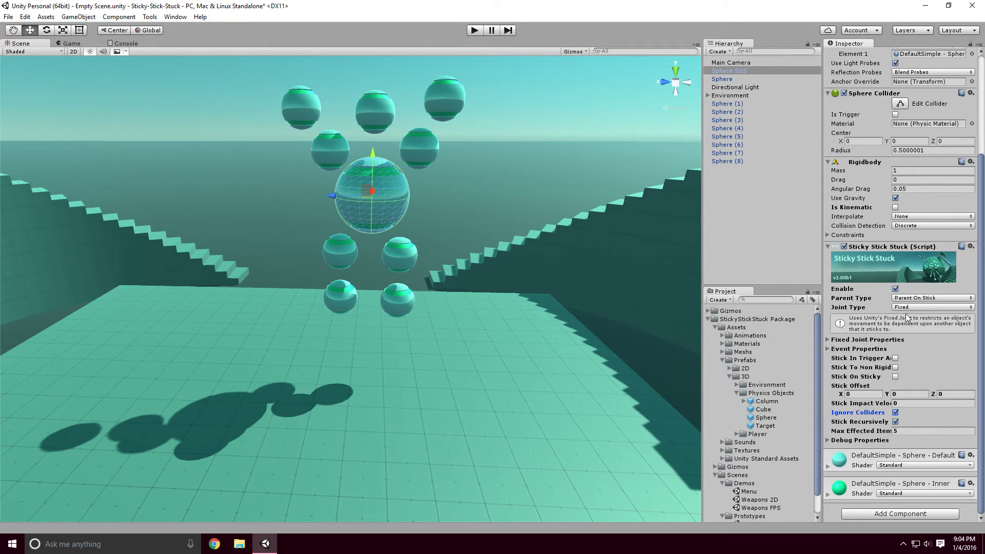
Change the Joint Type of Sticky Stick Stuck to Character and turn on Enable Collision in its joint properties
{"action": "left_click", "coordinate": [914, 300]}
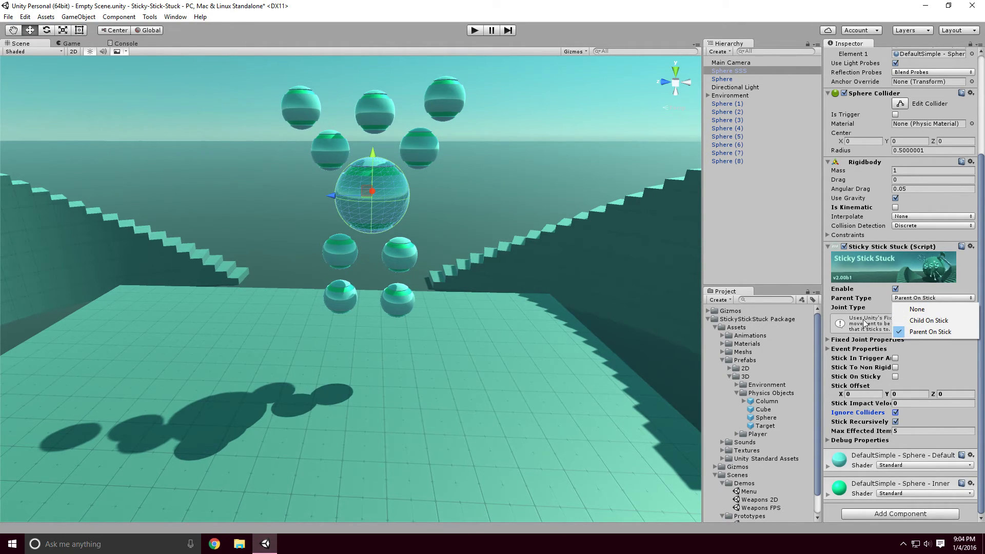
{"action": "left_click", "coordinate": [836, 310]}
{"action": "left_click", "coordinate": [897, 309]}
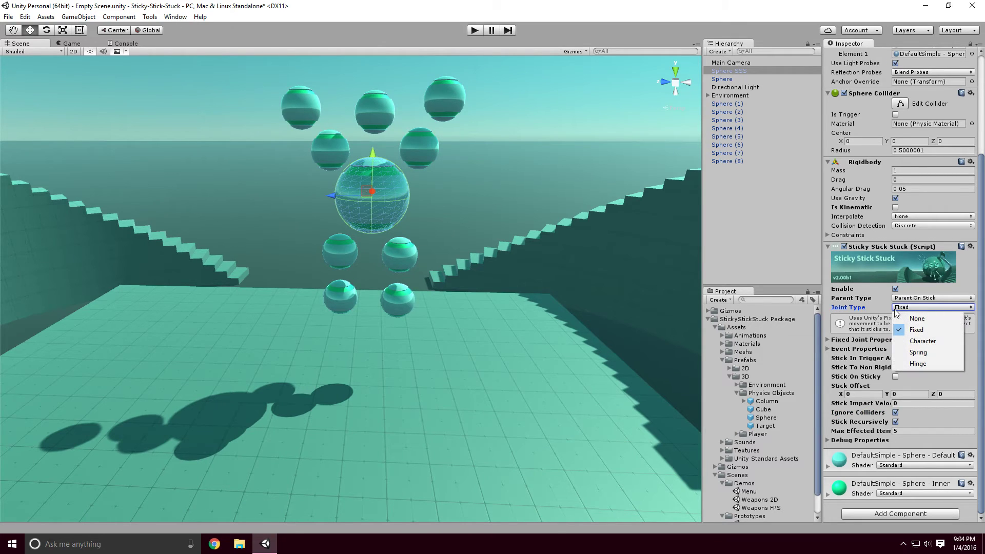
{"action": "left_click", "coordinate": [913, 342]}
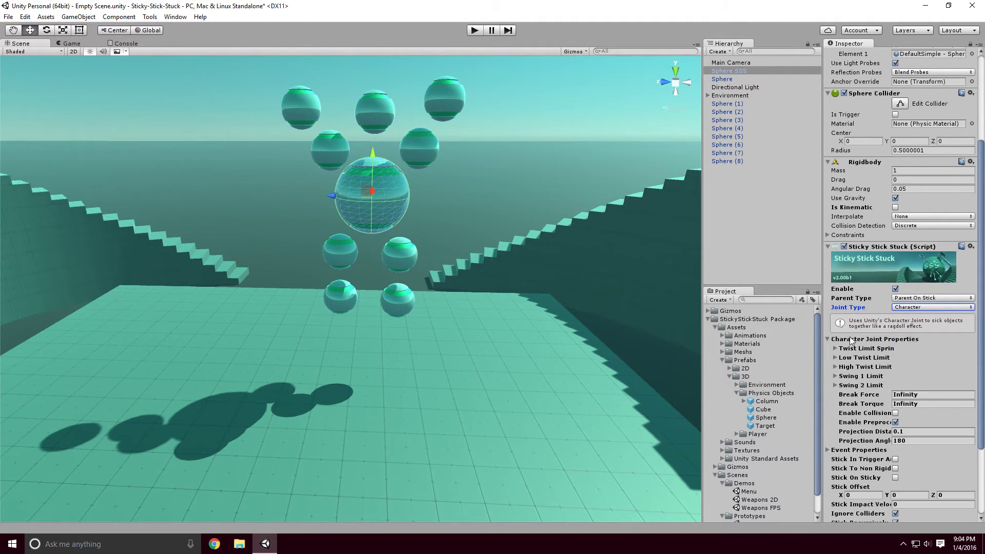
{"action": "left_click", "coordinate": [896, 413]}
Run the scene and examine the cluster stuck with character joints from several angles in the Scene view
{"action": "key", "text": "ctrl+p"}
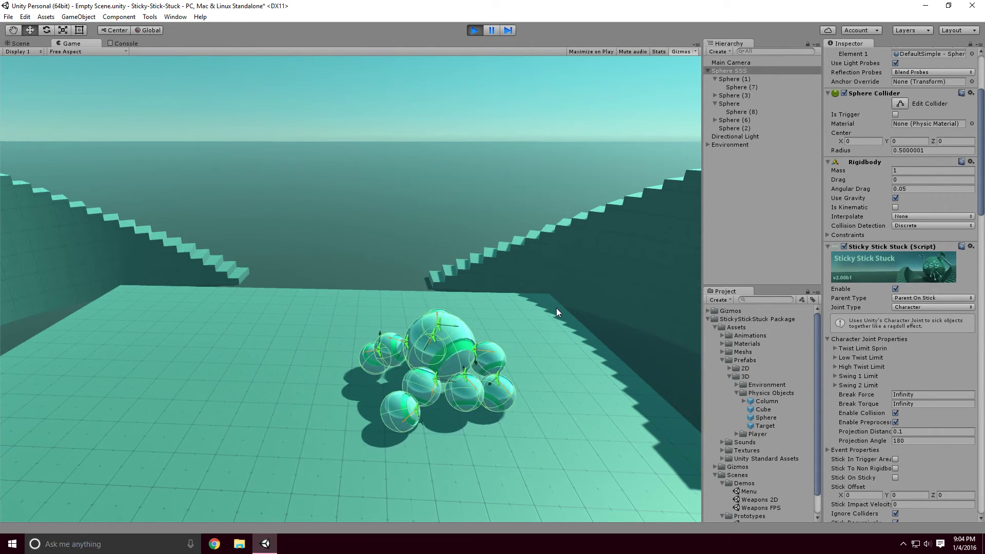
{"action": "left_click", "coordinate": [20, 44]}
{"action": "right_click_drag", "start_coordinate": [351, 192], "coordinate": [409, 220]}
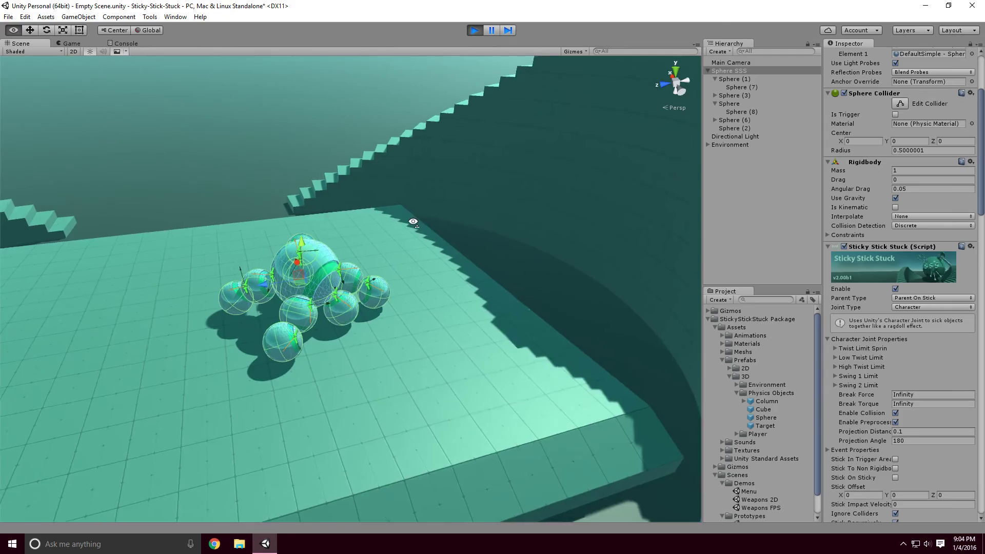
{"action": "scroll", "coordinate": [401, 154], "scroll_direction": "up", "scroll_amount": 5}
{"action": "left_click", "coordinate": [388, 91]}
{"action": "right_click_drag", "start_coordinate": [388, 91], "coordinate": [297, 354]}
{"action": "scroll", "coordinate": [297, 354], "scroll_direction": "down", "scroll_amount": 5}
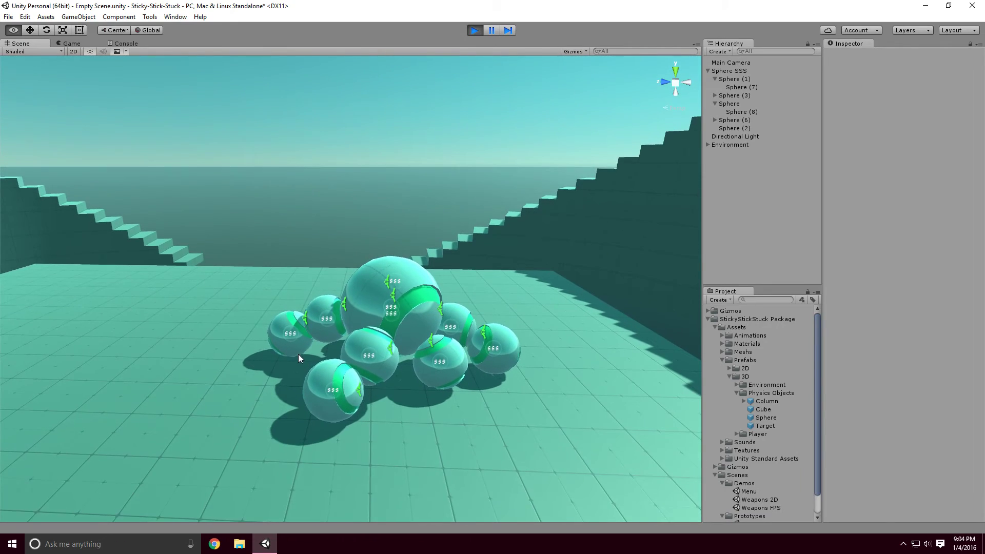
{"action": "left_click", "coordinate": [733, 71]}
{"action": "right_click_drag", "start_coordinate": [584, 165], "coordinate": [423, 222]}
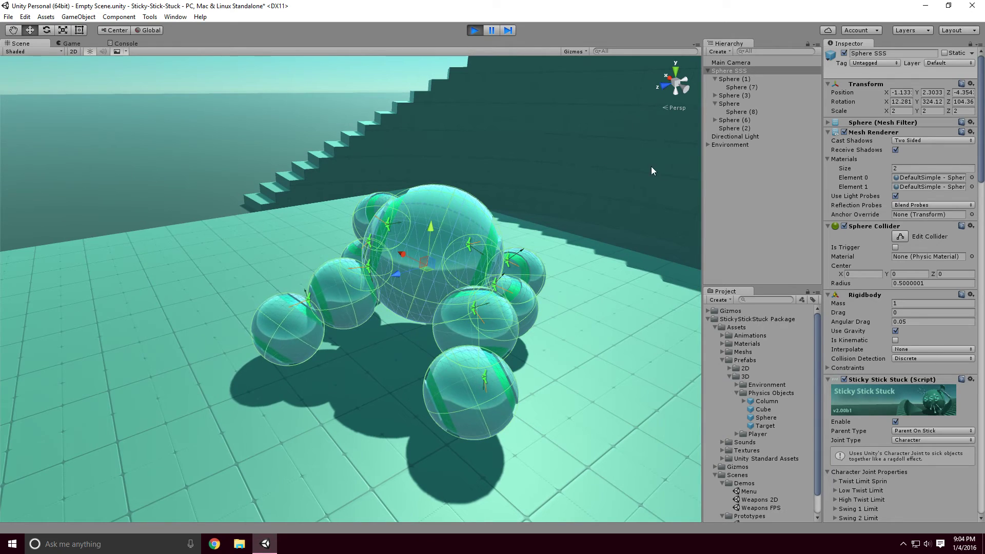
Expand Sphere (3) and Sphere (6) and step through the Sphere SSS hierarchy to examine how the stuck spheres are parented
{"action": "left_click", "coordinate": [715, 95]}
{"action": "left_click", "coordinate": [715, 129]}
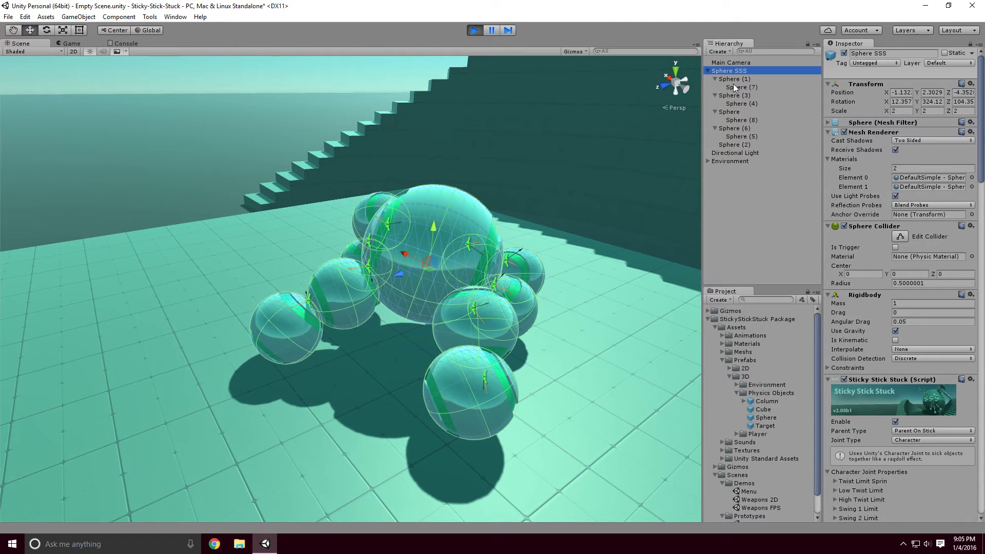
{"action": "key", "text": "Down"}
{"action": "key", "text": "Down"}
{"action": "key", "text": "Down"}
{"action": "key", "text": "Down"}
{"action": "key", "text": "Down"}
{"action": "key", "text": "Down"}
{"action": "key", "text": "Down"}
{"action": "key", "text": "Down"}
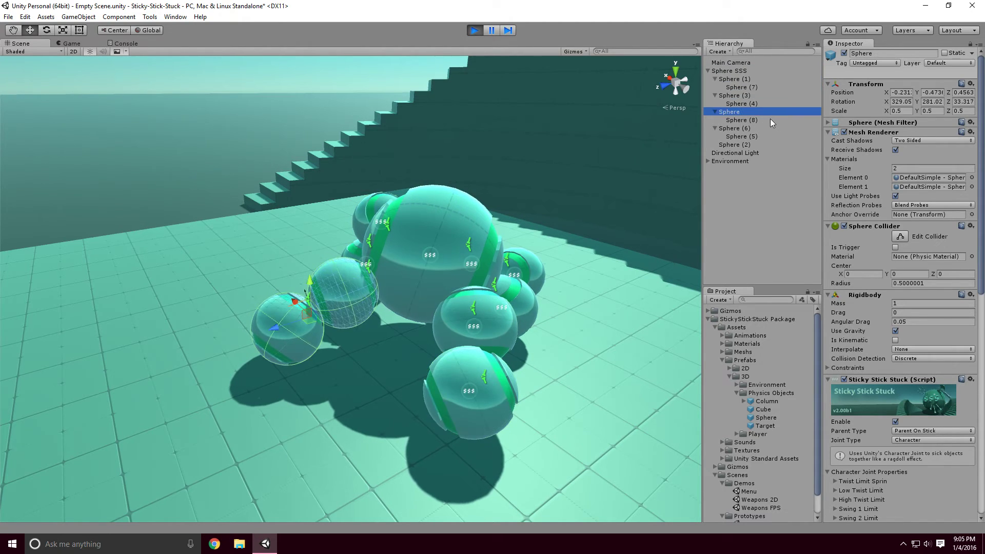
{"action": "key", "text": "Up"}
{"action": "key", "text": "Up"}
{"action": "key", "text": "Up"}
{"action": "key", "text": "Up"}
{"action": "key", "text": "Up"}
{"action": "key", "text": "Up"}
{"action": "key", "text": "Up"}
{"action": "key", "text": "Up"}
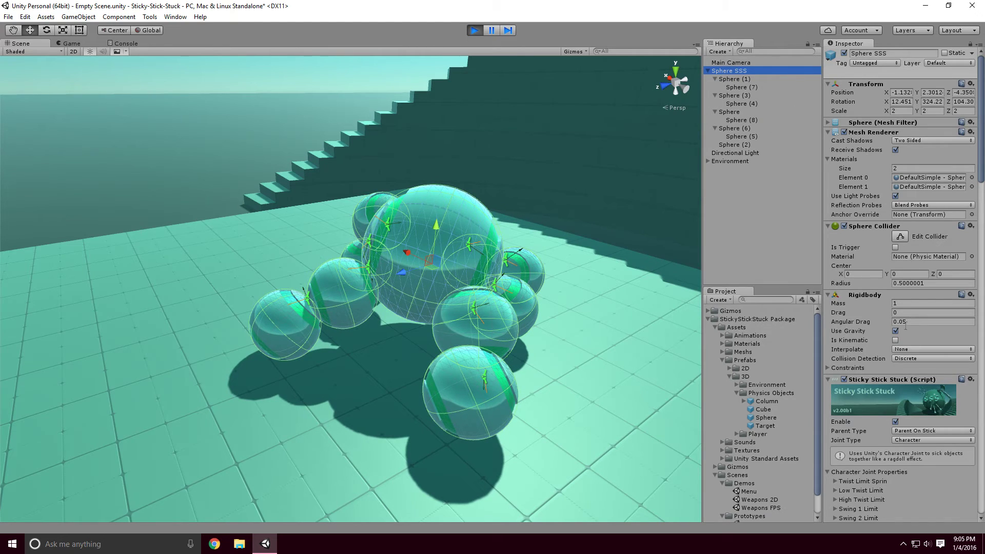
Disable Sticky Stick Stuck on Sphere SSS during the run to release the stuck spheres, and stop the run
{"action": "left_click", "coordinate": [895, 423]}
{"action": "left_click_drag", "start_coordinate": [628, 137], "coordinate": [478, 200], "text": "alt"}
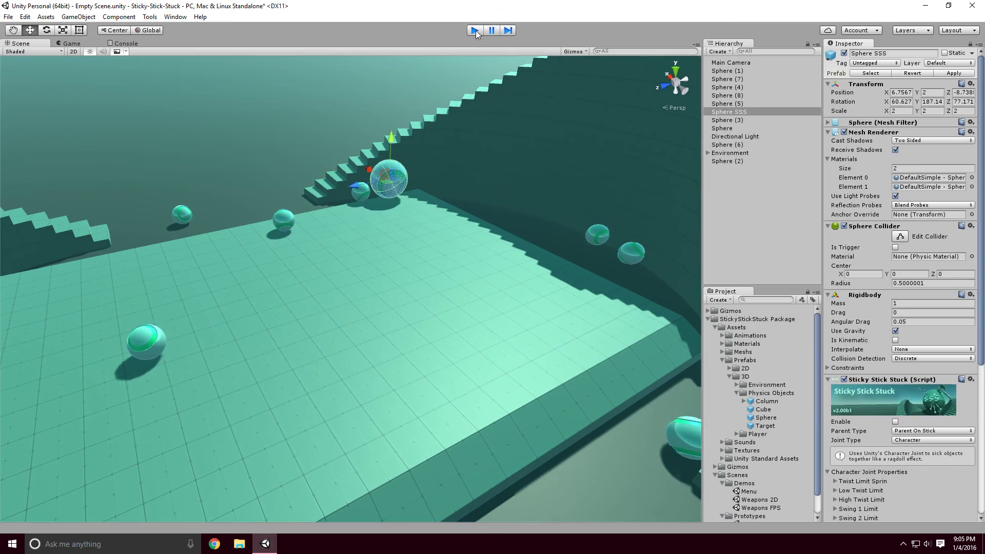
{"action": "left_click", "coordinate": [739, 231]}
{"action": "right_click_drag", "start_coordinate": [501, 180], "coordinate": [437, 122]}
Set the Joint Type on Sphere SSS to Spring with a Spring value of 300, and test it in a run before stopping it
{"action": "left_click", "coordinate": [472, 290]}
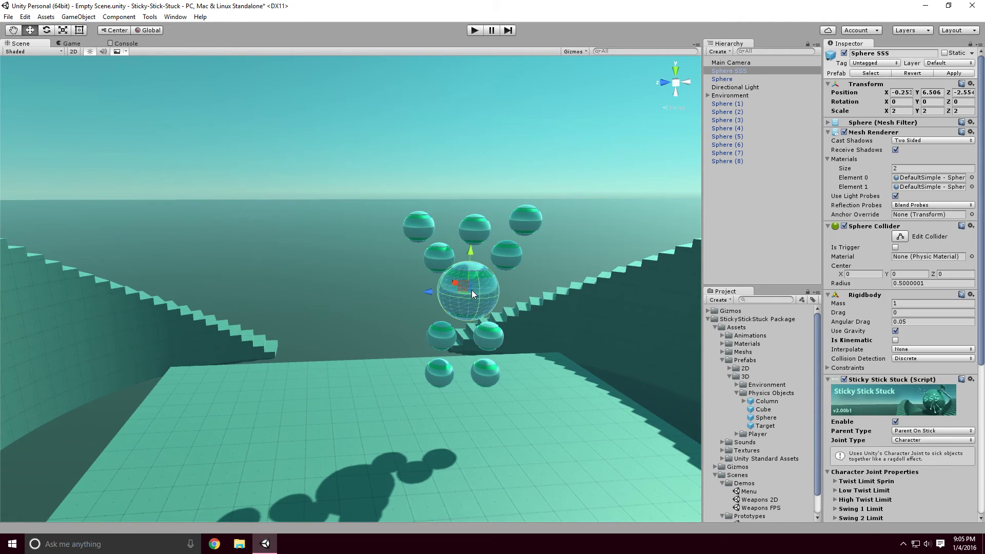
{"action": "left_click", "coordinate": [929, 440]}
{"action": "left_click", "coordinate": [929, 472]}
{"action": "scroll", "coordinate": [918, 390], "scroll_direction": "down", "scroll_amount": 5}
{"action": "left_click", "coordinate": [917, 364]}
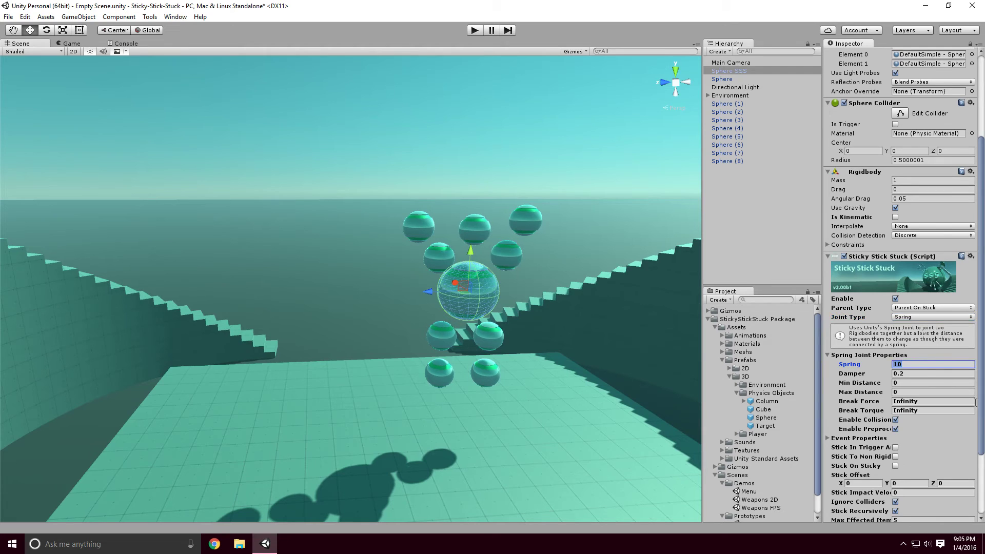
{"action": "type", "text": "30"}
{"action": "left_click", "coordinate": [474, 30]}
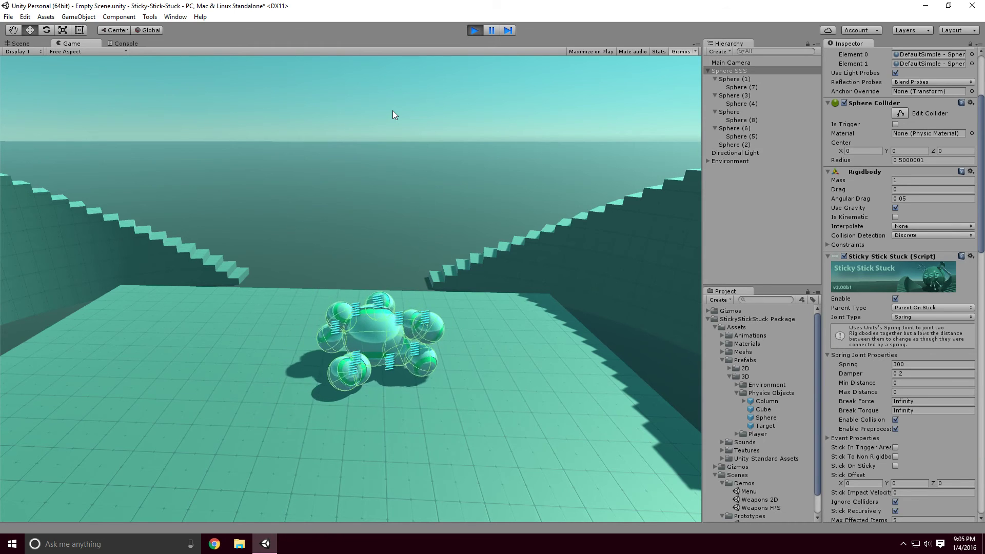
{"action": "left_click", "coordinate": [475, 30]}
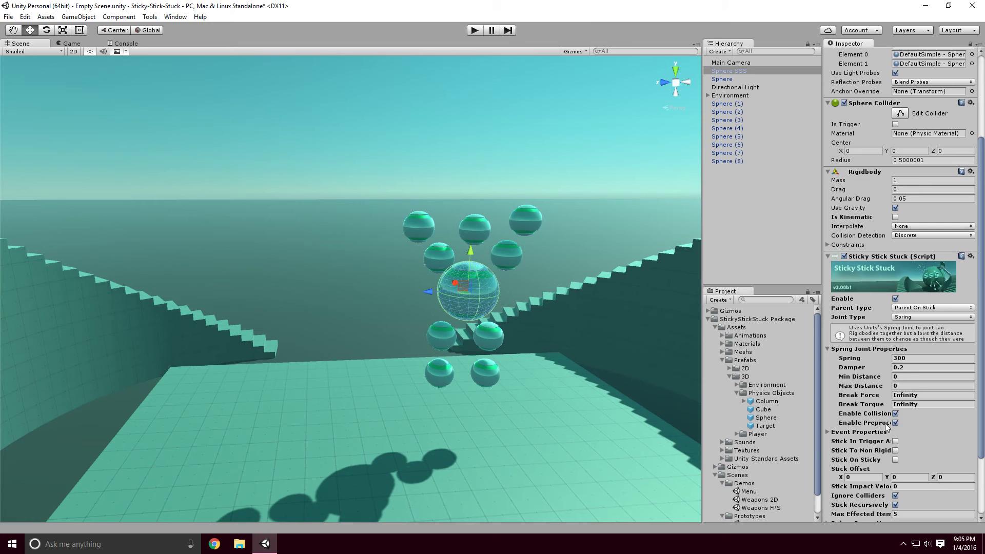
Run the scene again, make Sphere SSS kinematic, and lift its spring-jointed cluster above the floor to a height of about 7.7
{"action": "left_click", "coordinate": [474, 31]}
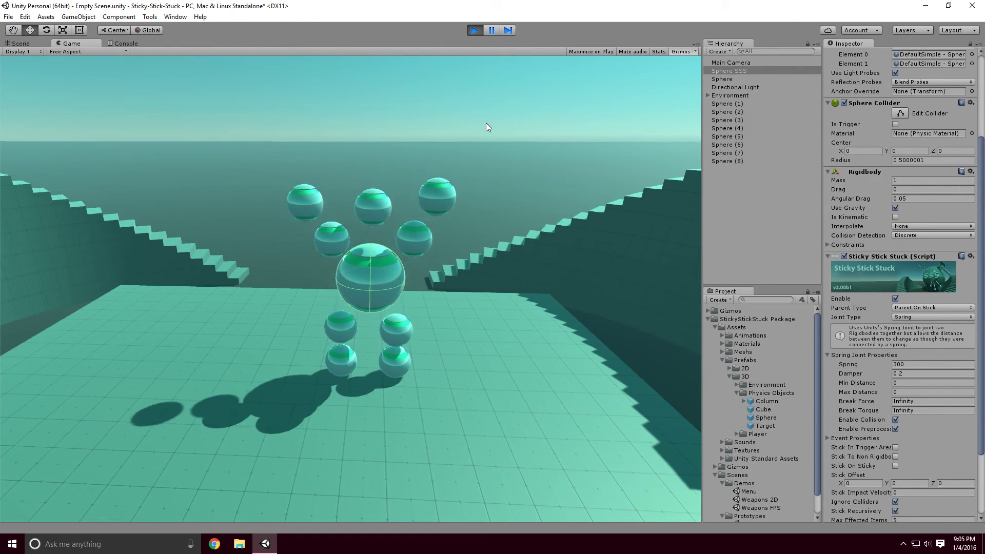
{"action": "left_click", "coordinate": [895, 217]}
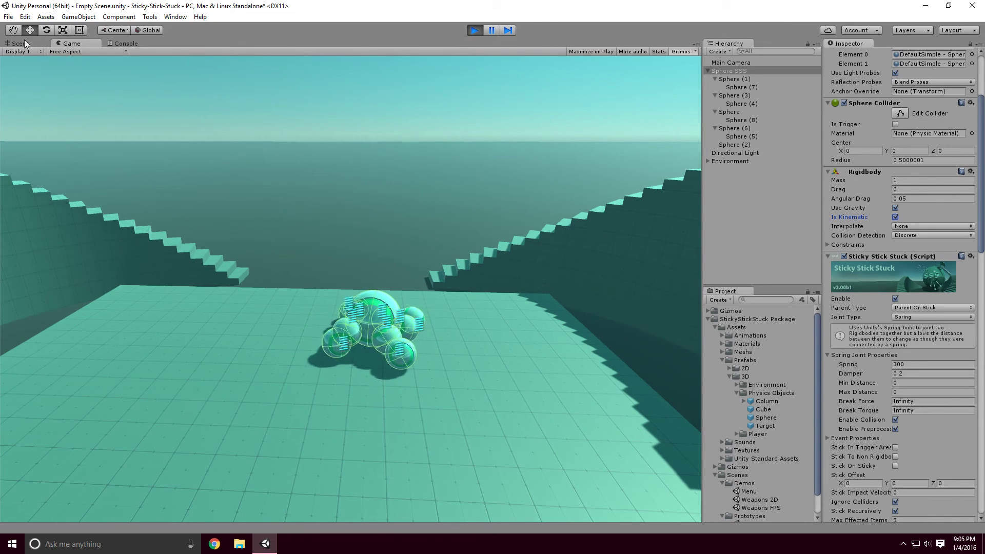
{"action": "left_click", "coordinate": [23, 43]}
{"action": "left_click_drag", "start_coordinate": [451, 345], "coordinate": [451, 221]}
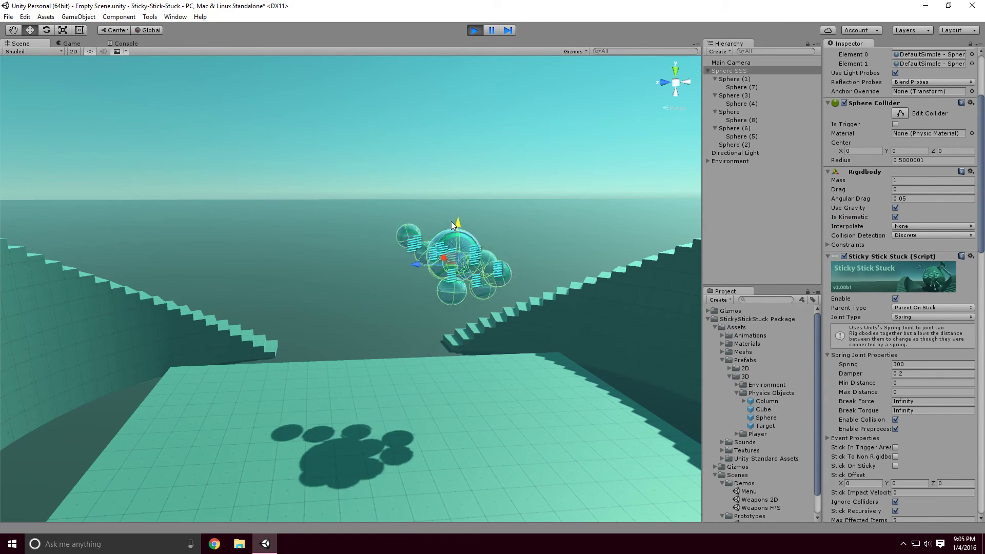
{"action": "left_click_drag", "start_coordinate": [492, 332], "coordinate": [538, 260], "text": "alt"}
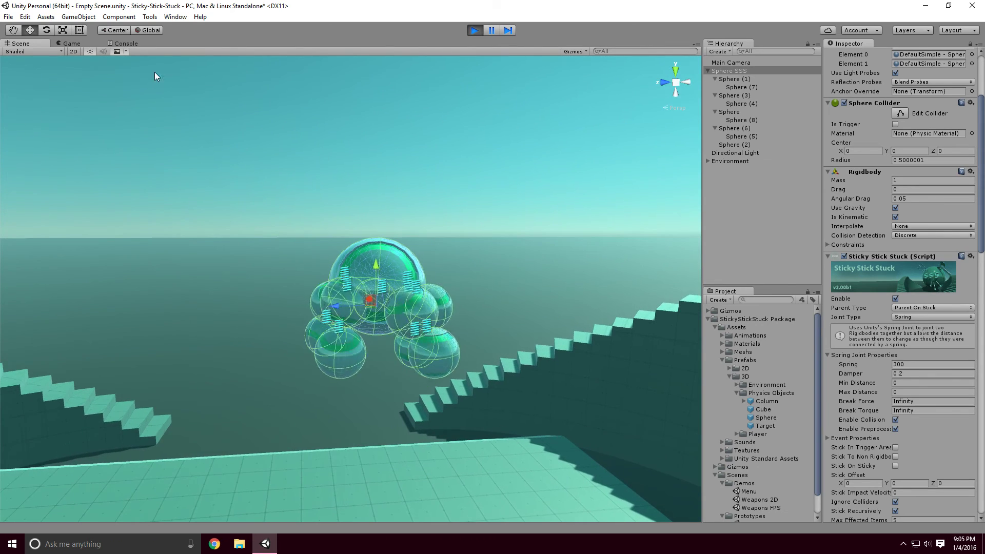
{"action": "left_click", "coordinate": [69, 43]}
{"action": "left_click", "coordinate": [449, 93]}
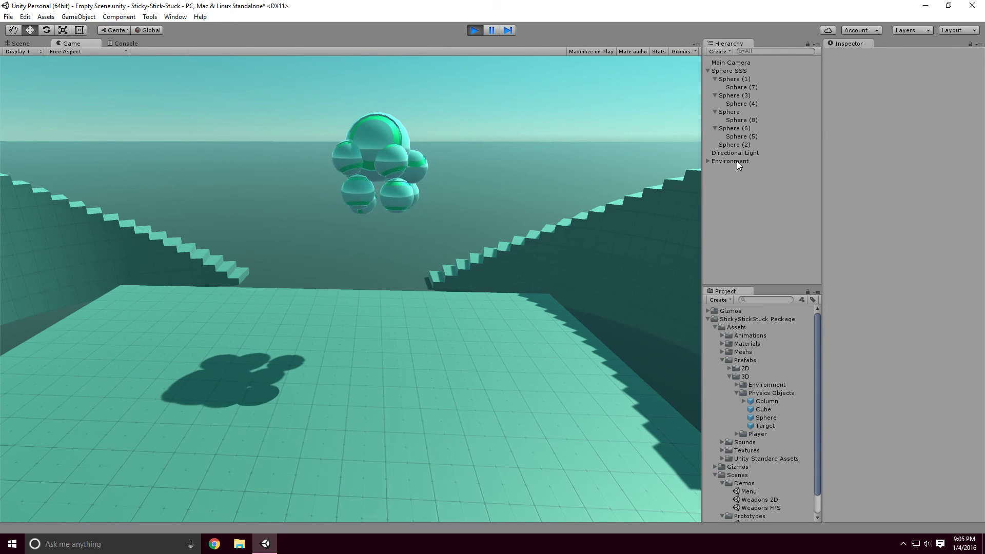
Disable Sticky Stick Stuck on Sphere SSS to release the hanging spheres, and stop the run
{"action": "left_click", "coordinate": [722, 72]}
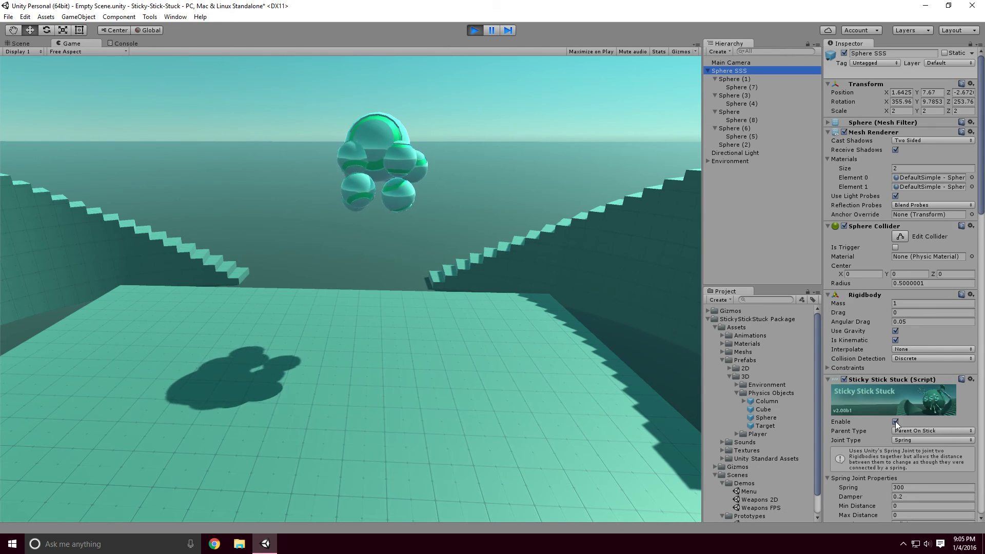
{"action": "left_click", "coordinate": [895, 421]}
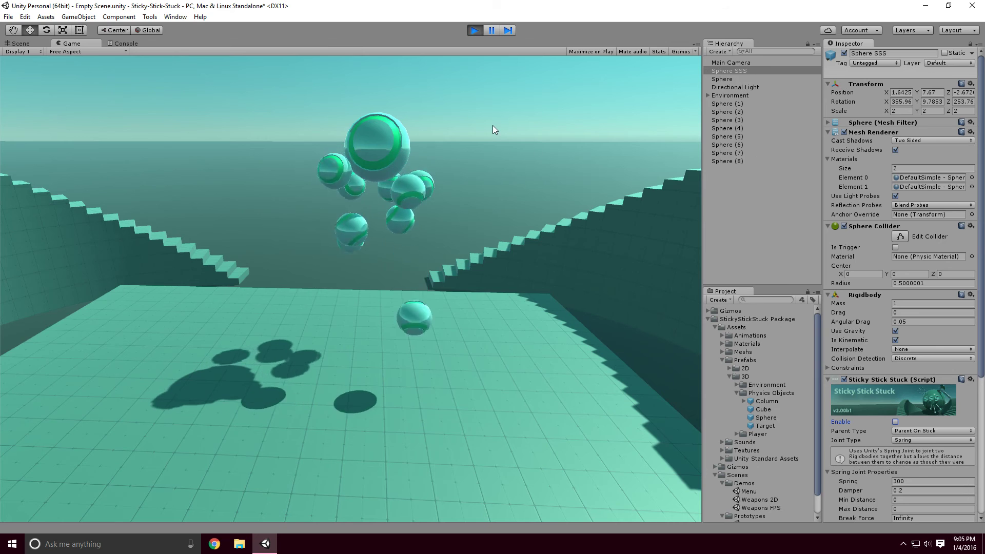
{"action": "left_click", "coordinate": [474, 31]}
Collapse the Spring Joint Properties in the Sticky Stick Stuck script on Sphere SSS
{"action": "left_click_drag", "start_coordinate": [586, 183], "coordinate": [608, 305], "text": "alt"}
{"action": "scroll", "coordinate": [939, 358], "scroll_direction": "down", "scroll_amount": 5}
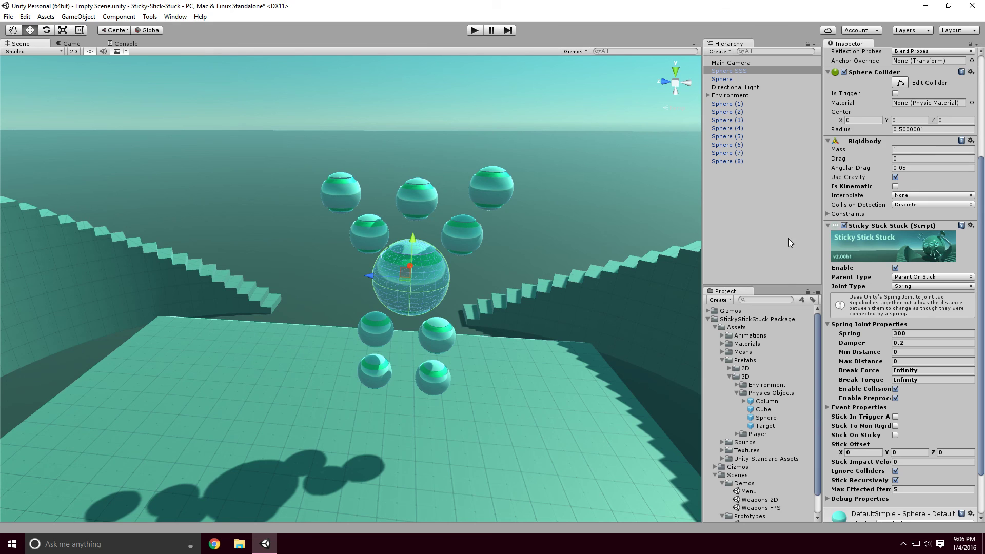
{"action": "left_click", "coordinate": [828, 324]}
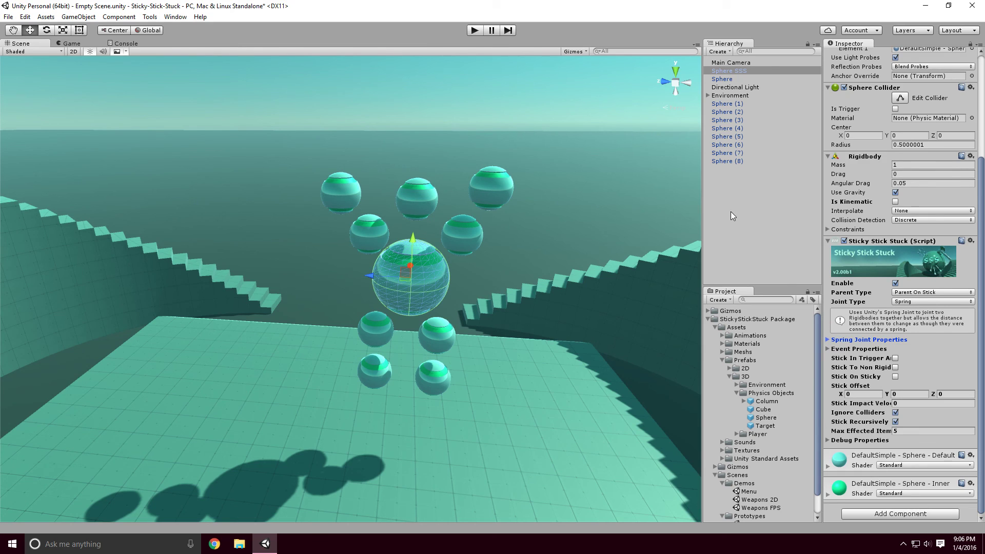